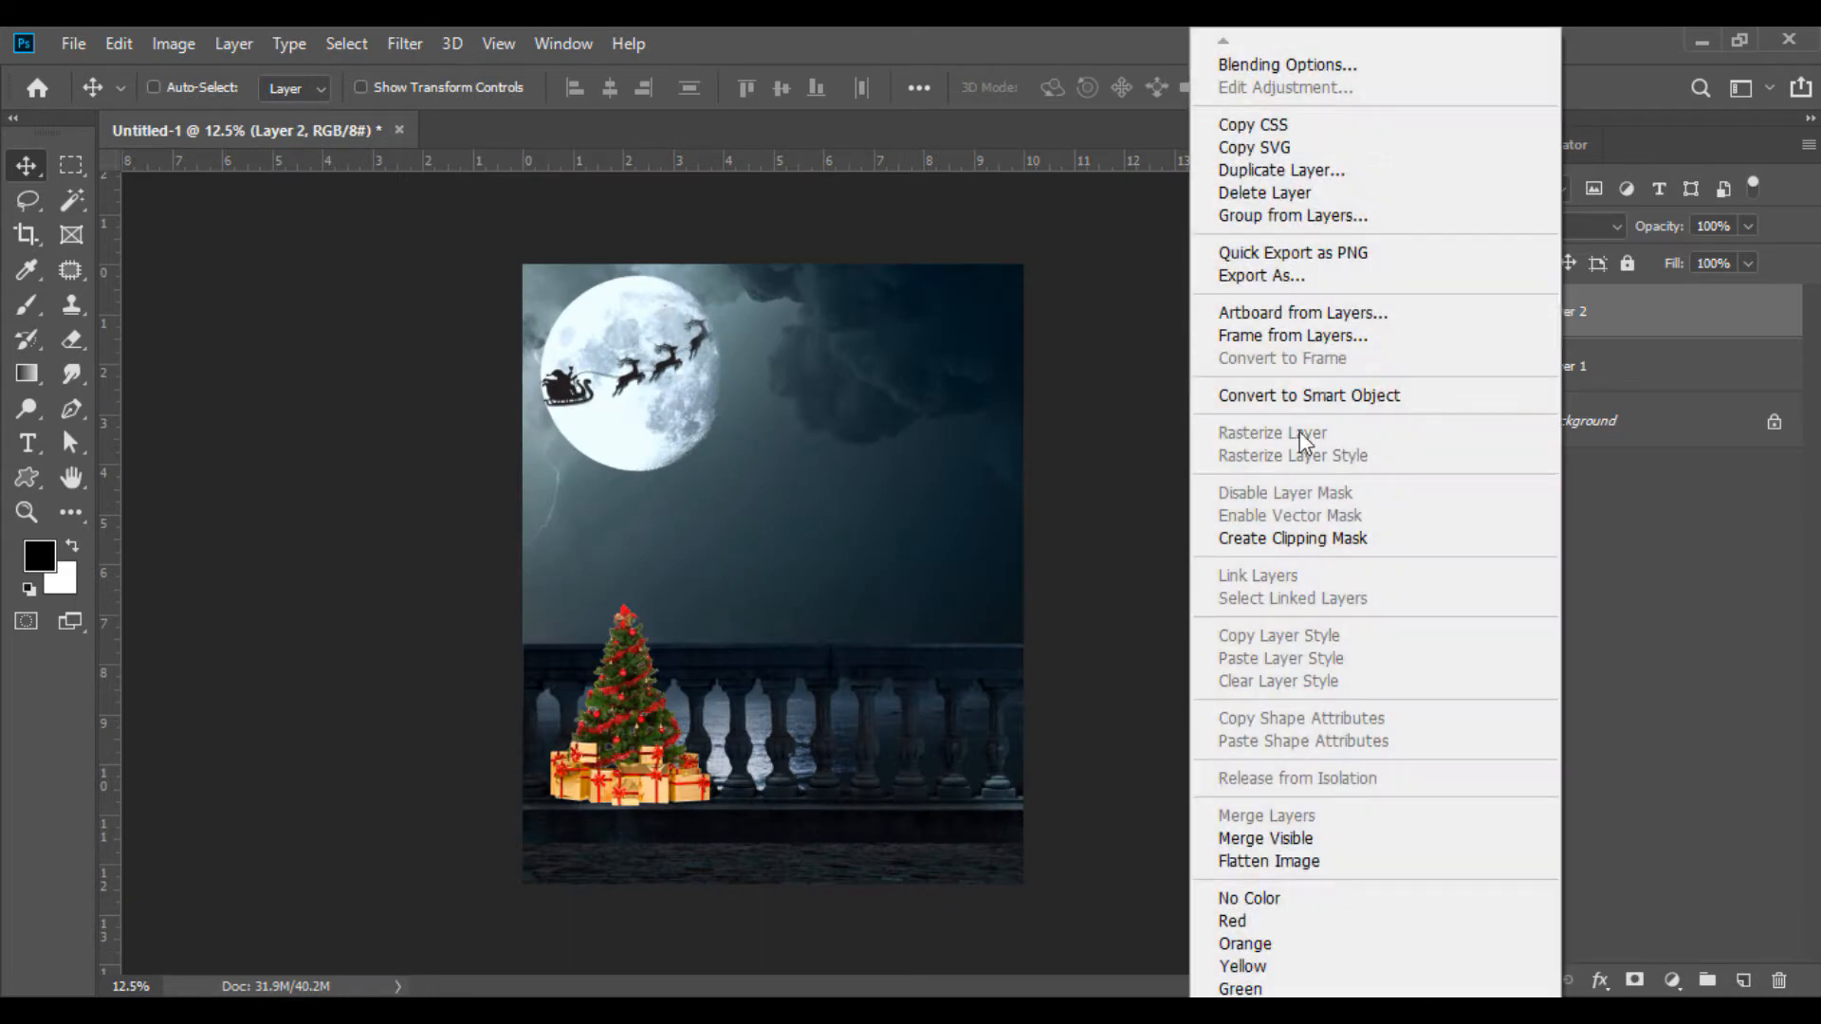
Convert the Christmas tree layer to a smart object, and enlarge it to fill the canvas's lower-left corner.
left_click(1307, 396)
left_click(131, 55)
left_click(286, 616)
left_click_drag(603, 87, 719, 112)
mouse_move(620, 788)
left_mouse_down()
mouse_move(611, 758)
mouse_move(575, 760)
mouse_move(611, 803)
mouse_move(594, 802)
left_mouse_up()
left_click(29, 167)
Darken the Christmas tree with a Brightness/Contrast adjustment, setting brightness to about -73 and raising the contrast.
left_click(173, 44)
mouse_move(214, 113)
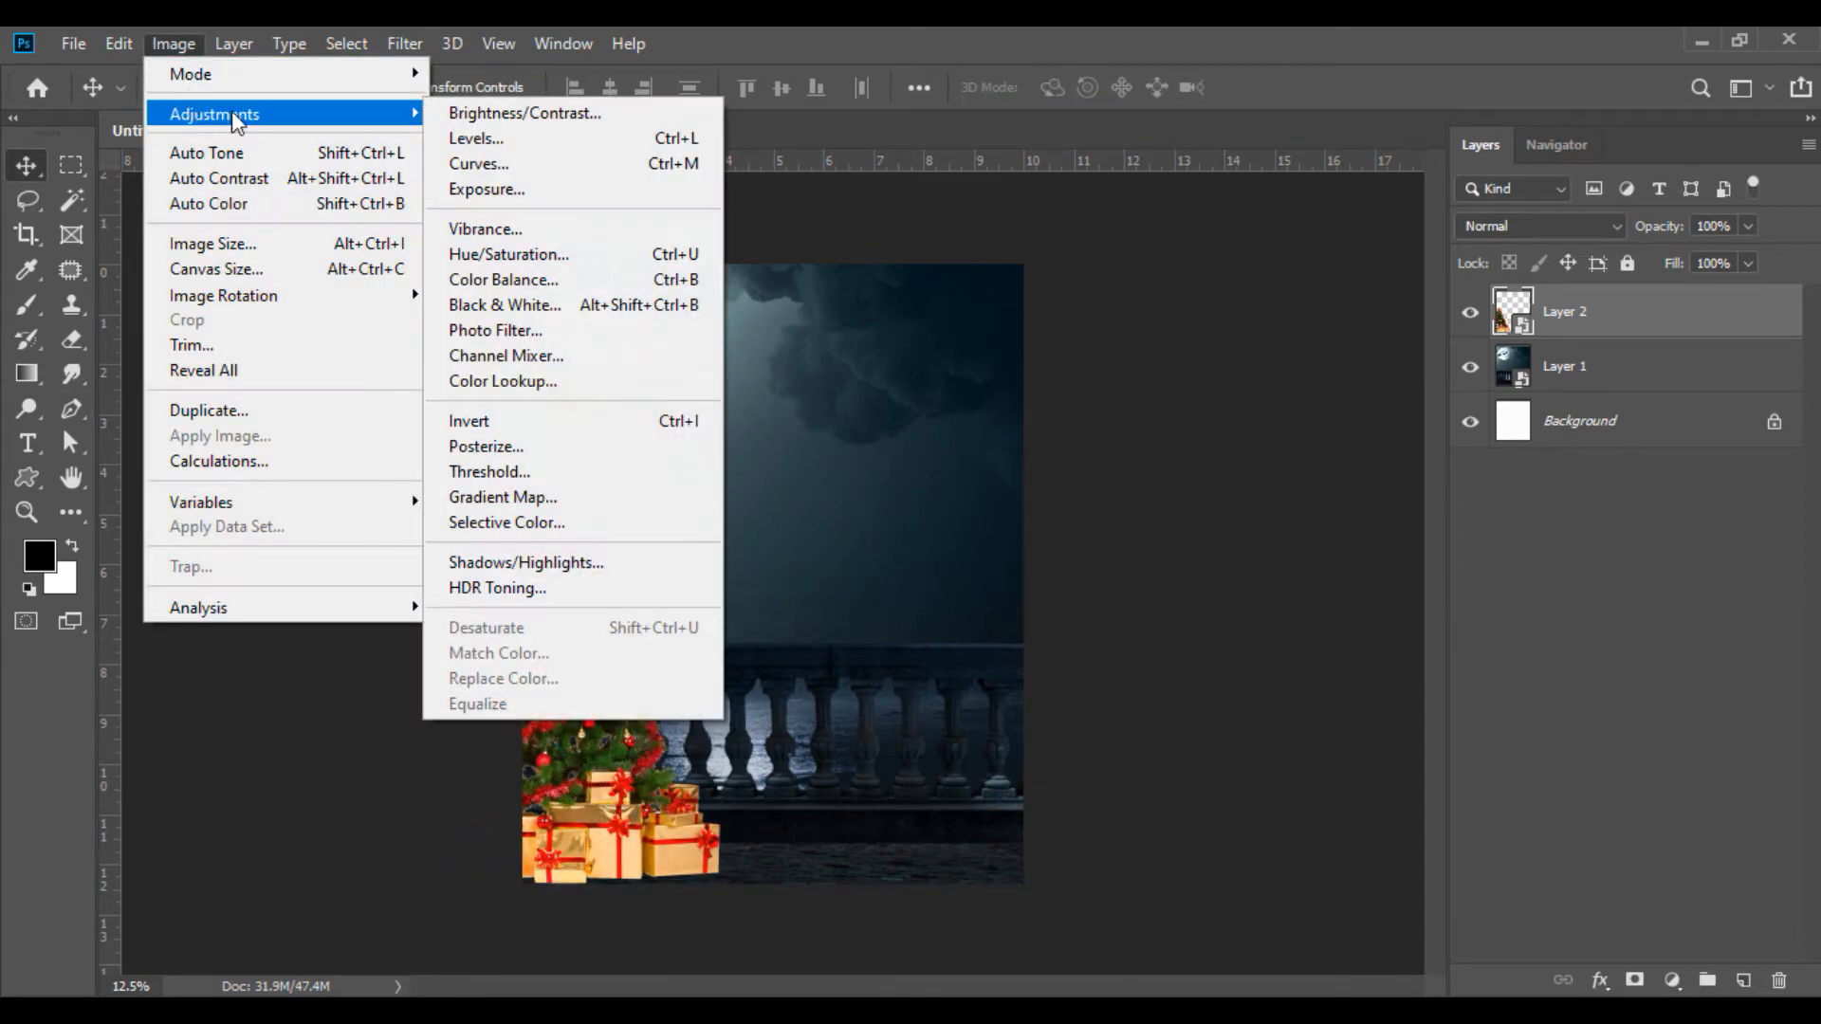
left_click(532, 112)
left_click_drag(839, 313, 776, 317)
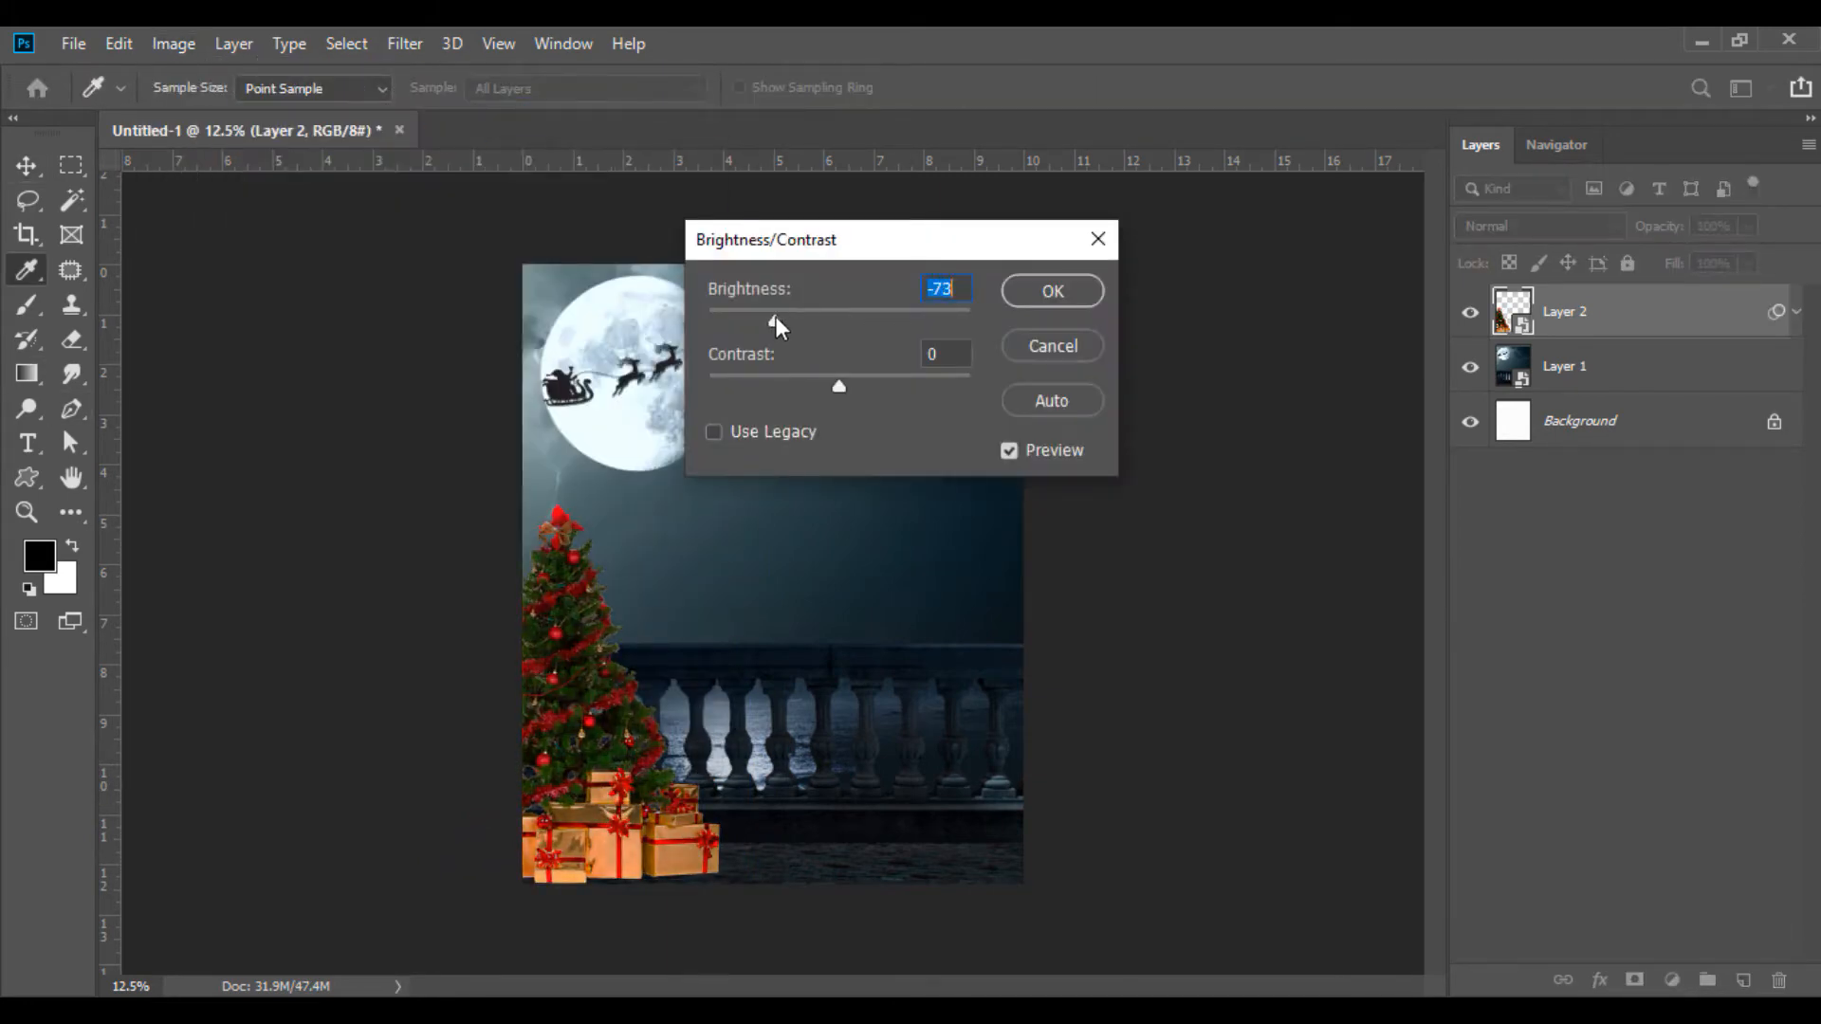
left_click_drag(835, 385, 897, 408)
left_click(1051, 300)
Apply a Color Balance adjustment to the Christmas tree to match the moonlit background.
left_click(174, 42)
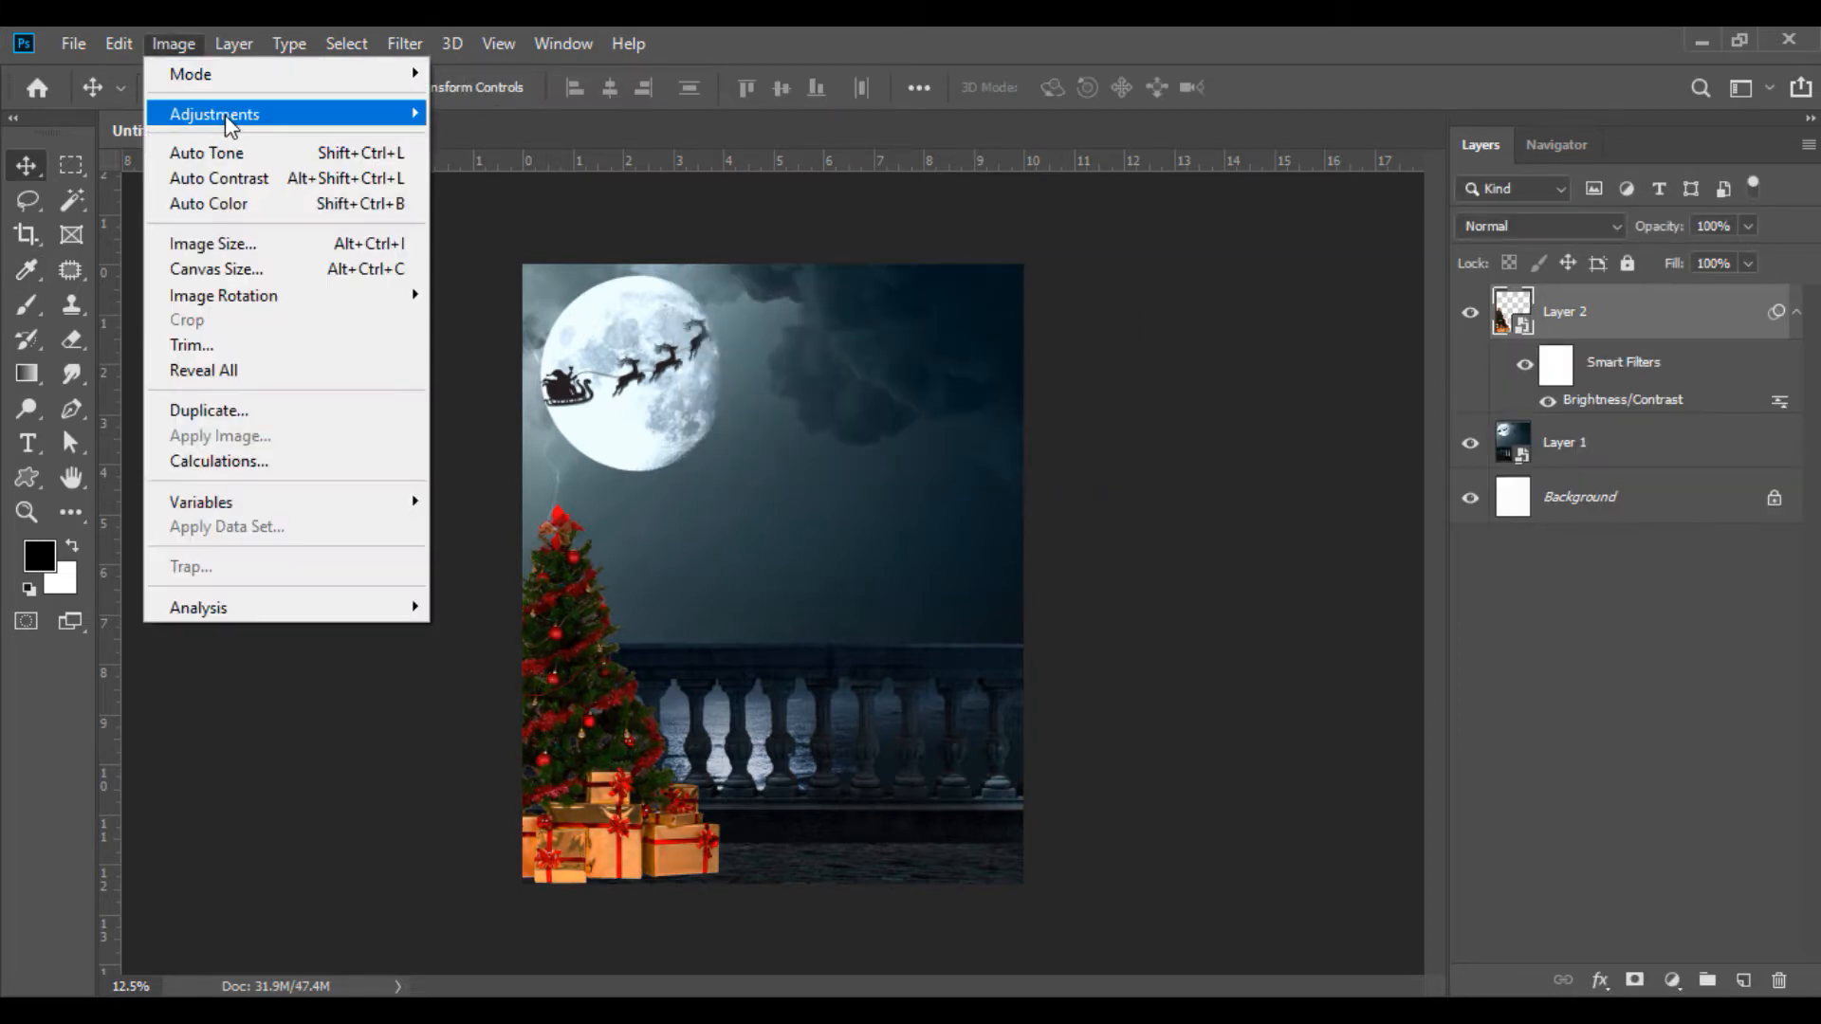
mouse_move(228, 115)
left_click(513, 279)
left_click_drag(849, 389, 880, 390)
left_click_drag(801, 325, 796, 326)
left_click_drag(879, 390, 836, 358)
left_click(1145, 269)
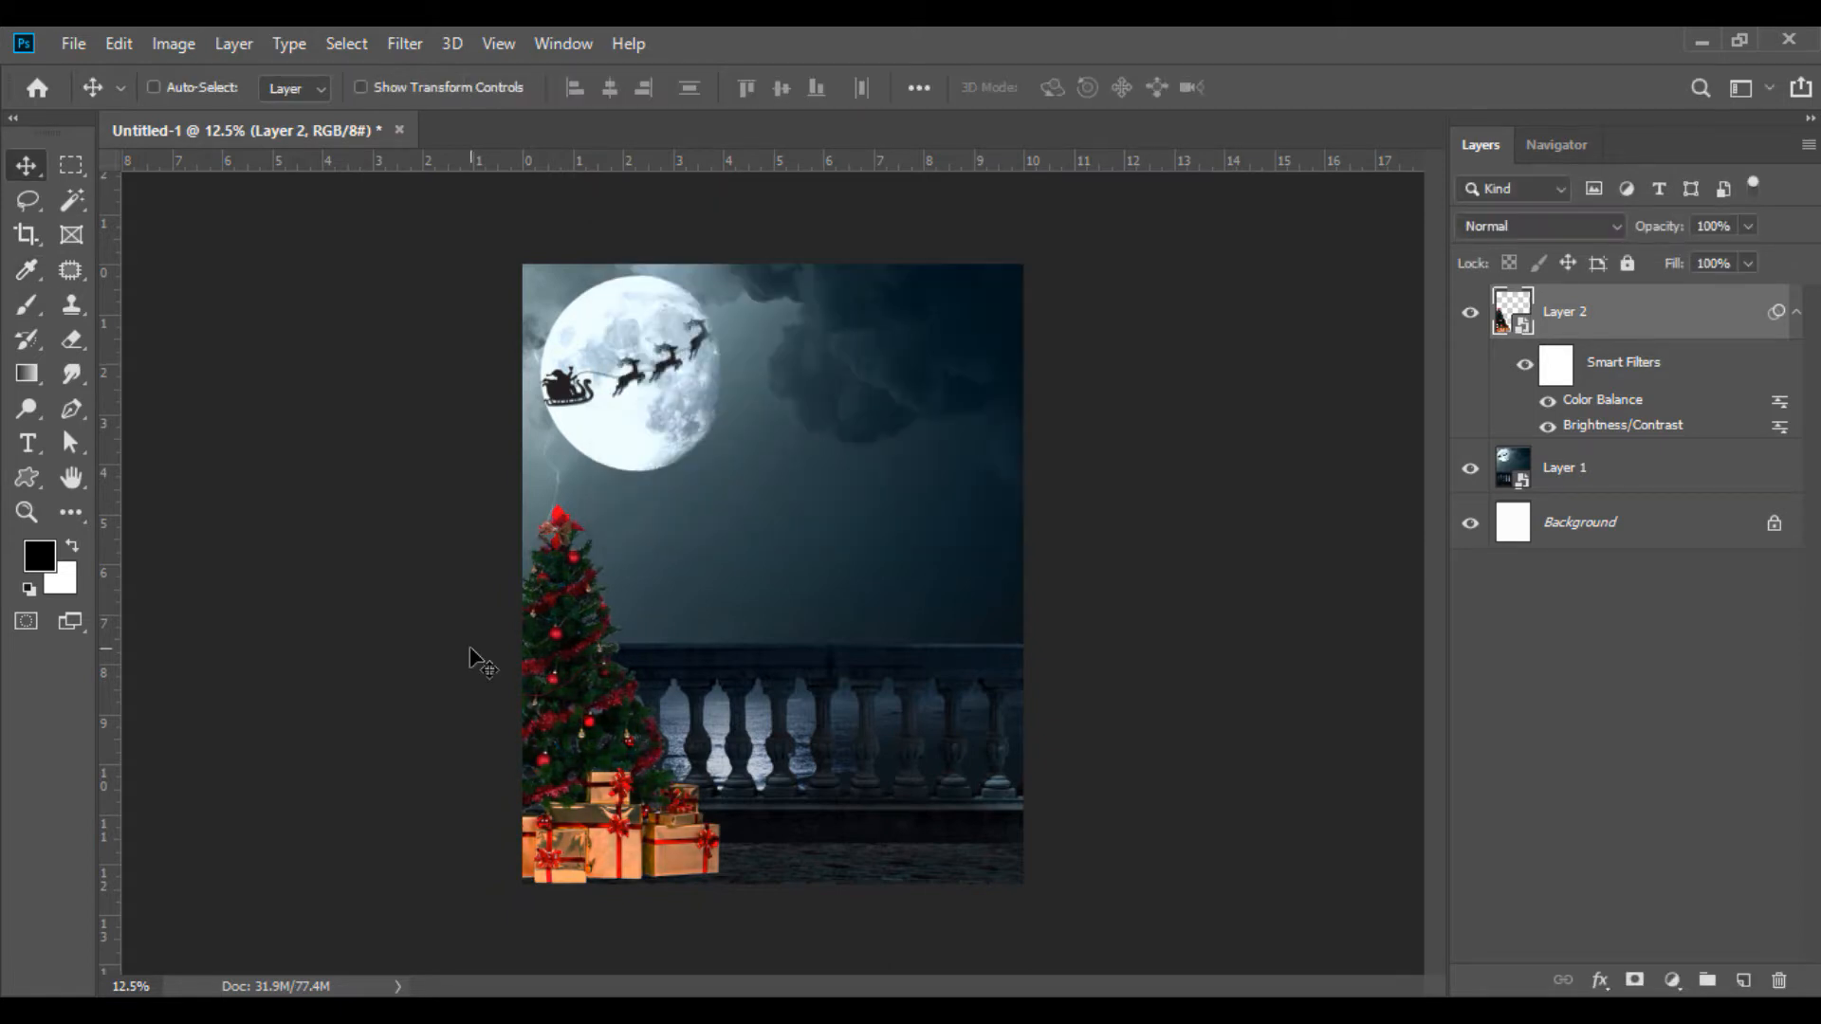
Open Gift-bag-1229x1536 from the 25-dec2 folder, convert its layer to a smart object and bring it into the Christmas composition.
key("alt+Tab")
left_click_drag(1008, 284, 545, 139)
right_click(1574, 332)
left_click(1388, 396)
left_click_drag(925, 583, 654, 767)
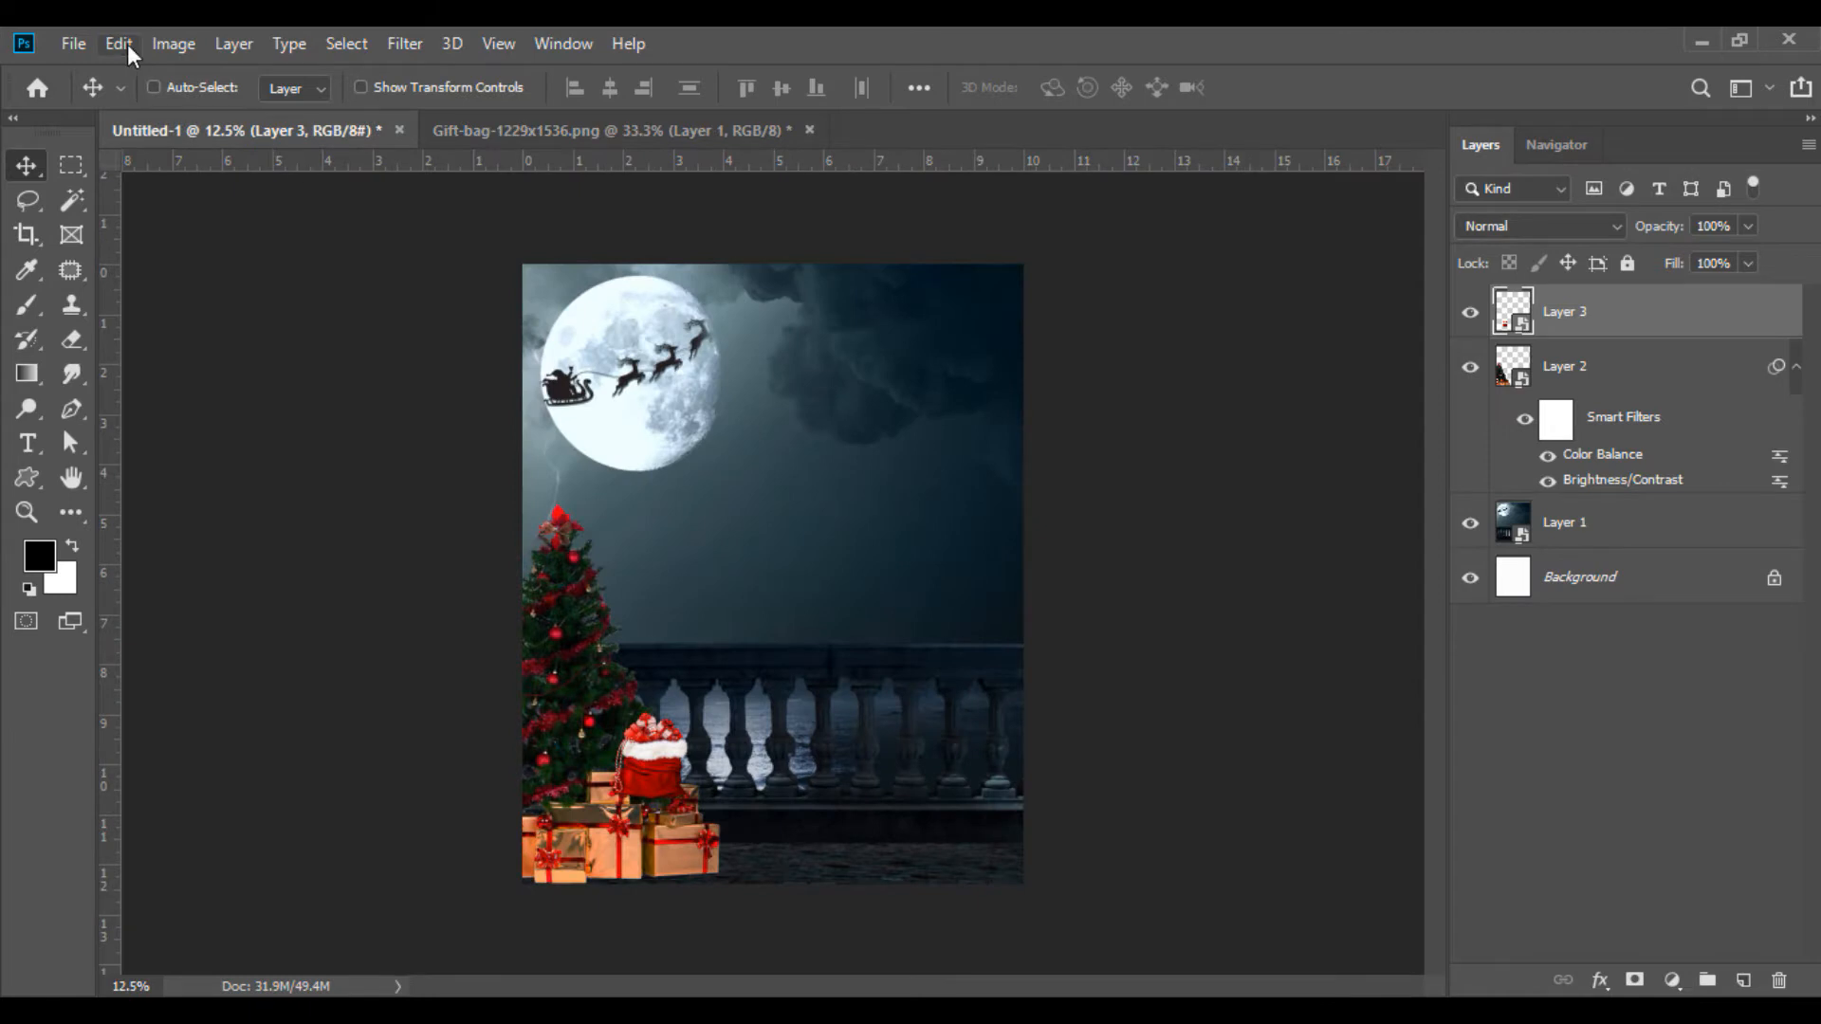
Enlarge the gift bag with Free Transform and place it at the bottom beside the Christmas tree.
left_click(124, 44)
left_click(284, 621)
left_click_drag(588, 83, 646, 114)
left_click_drag(663, 746, 665, 761)
key("Return")
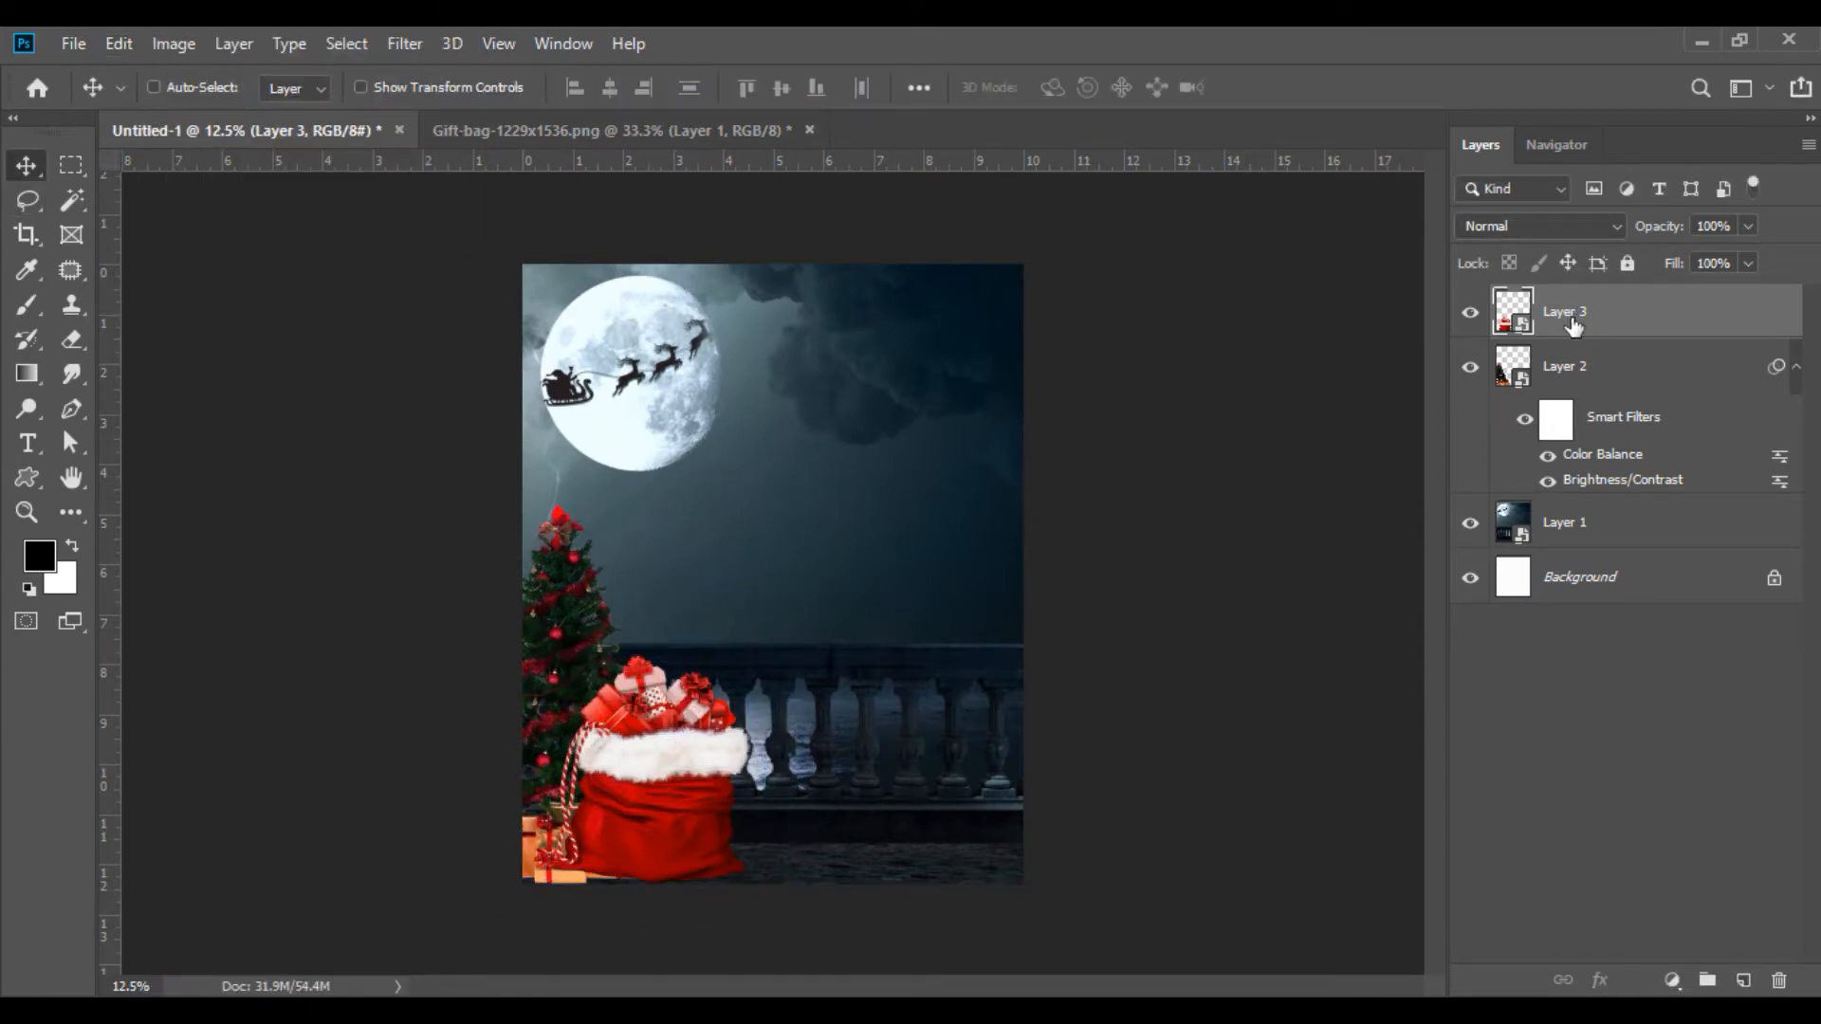
Move the gift bag layer below the tree layer and shift the bag slightly upward behind the presents.
left_click_drag(1572, 317, 1573, 453)
left_click(1795, 316)
left_click_drag(675, 765, 672, 745)
Darken the gift bag with a Brightness/Contrast adjustment, setting brightness to about -63 and raising the contrast.
left_click(173, 43)
mouse_move(224, 114)
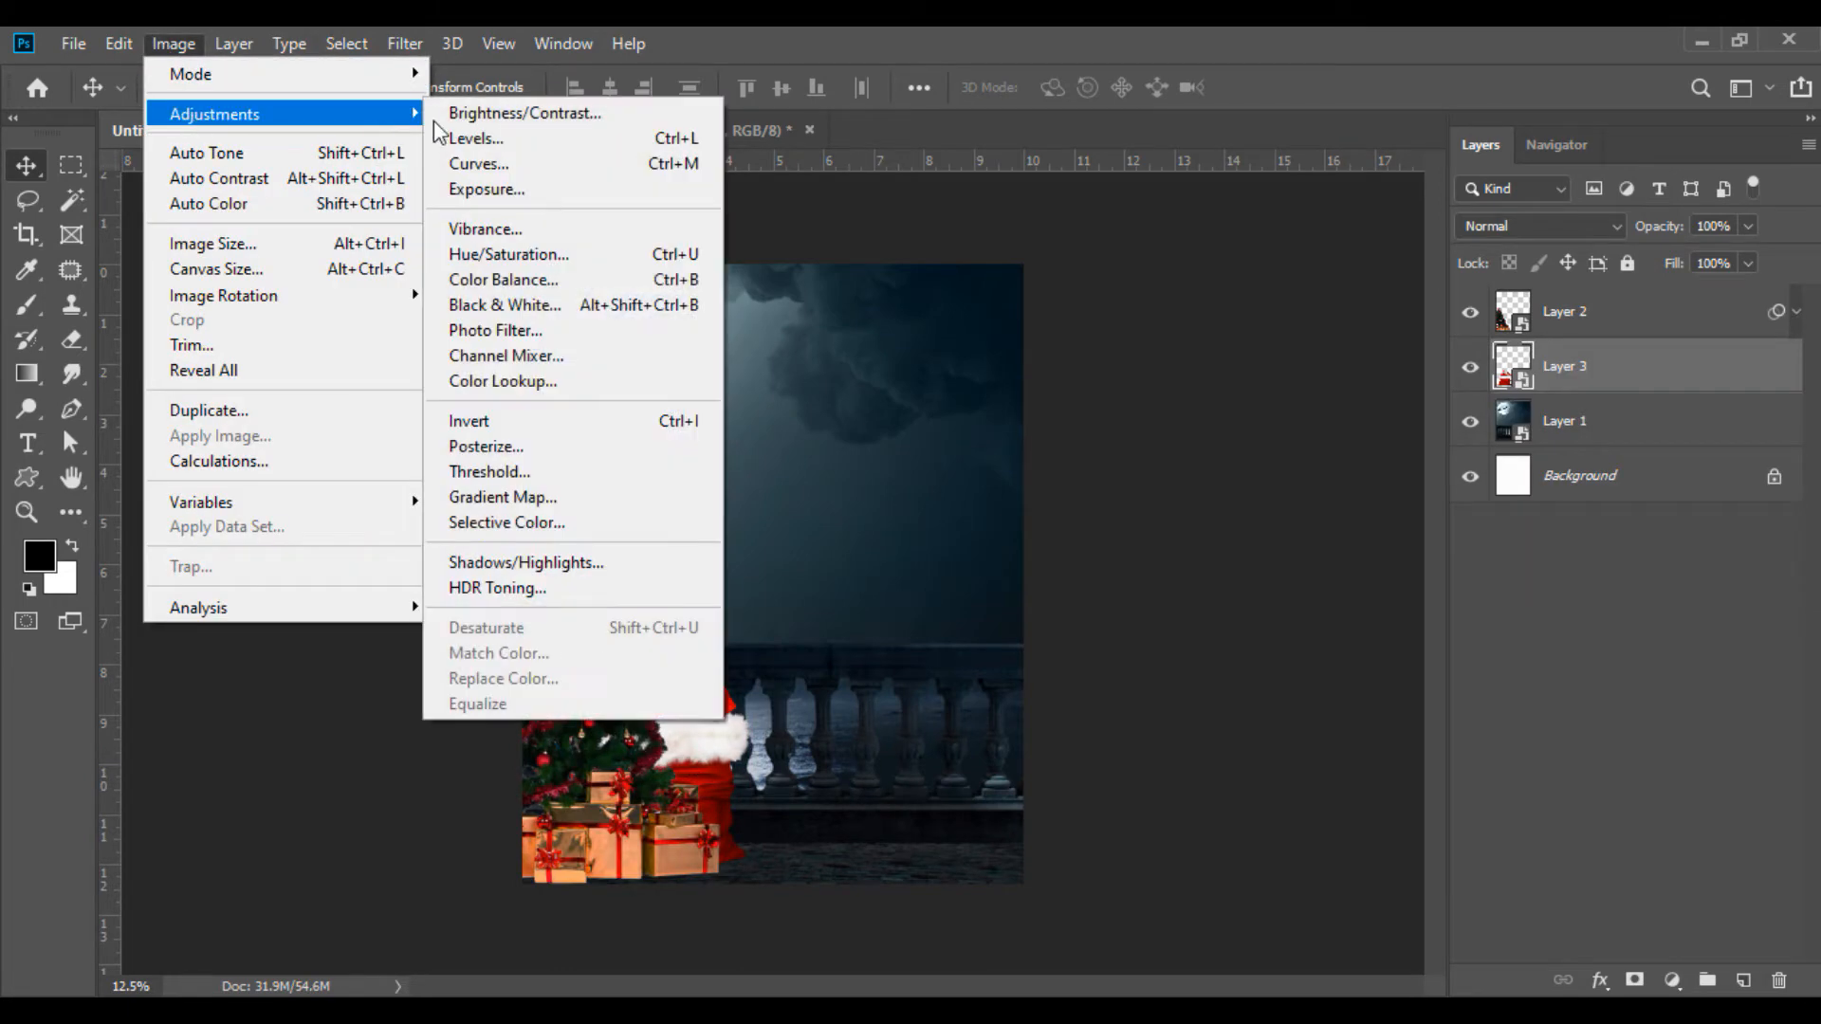
left_click(578, 113)
left_click_drag(836, 324, 784, 324)
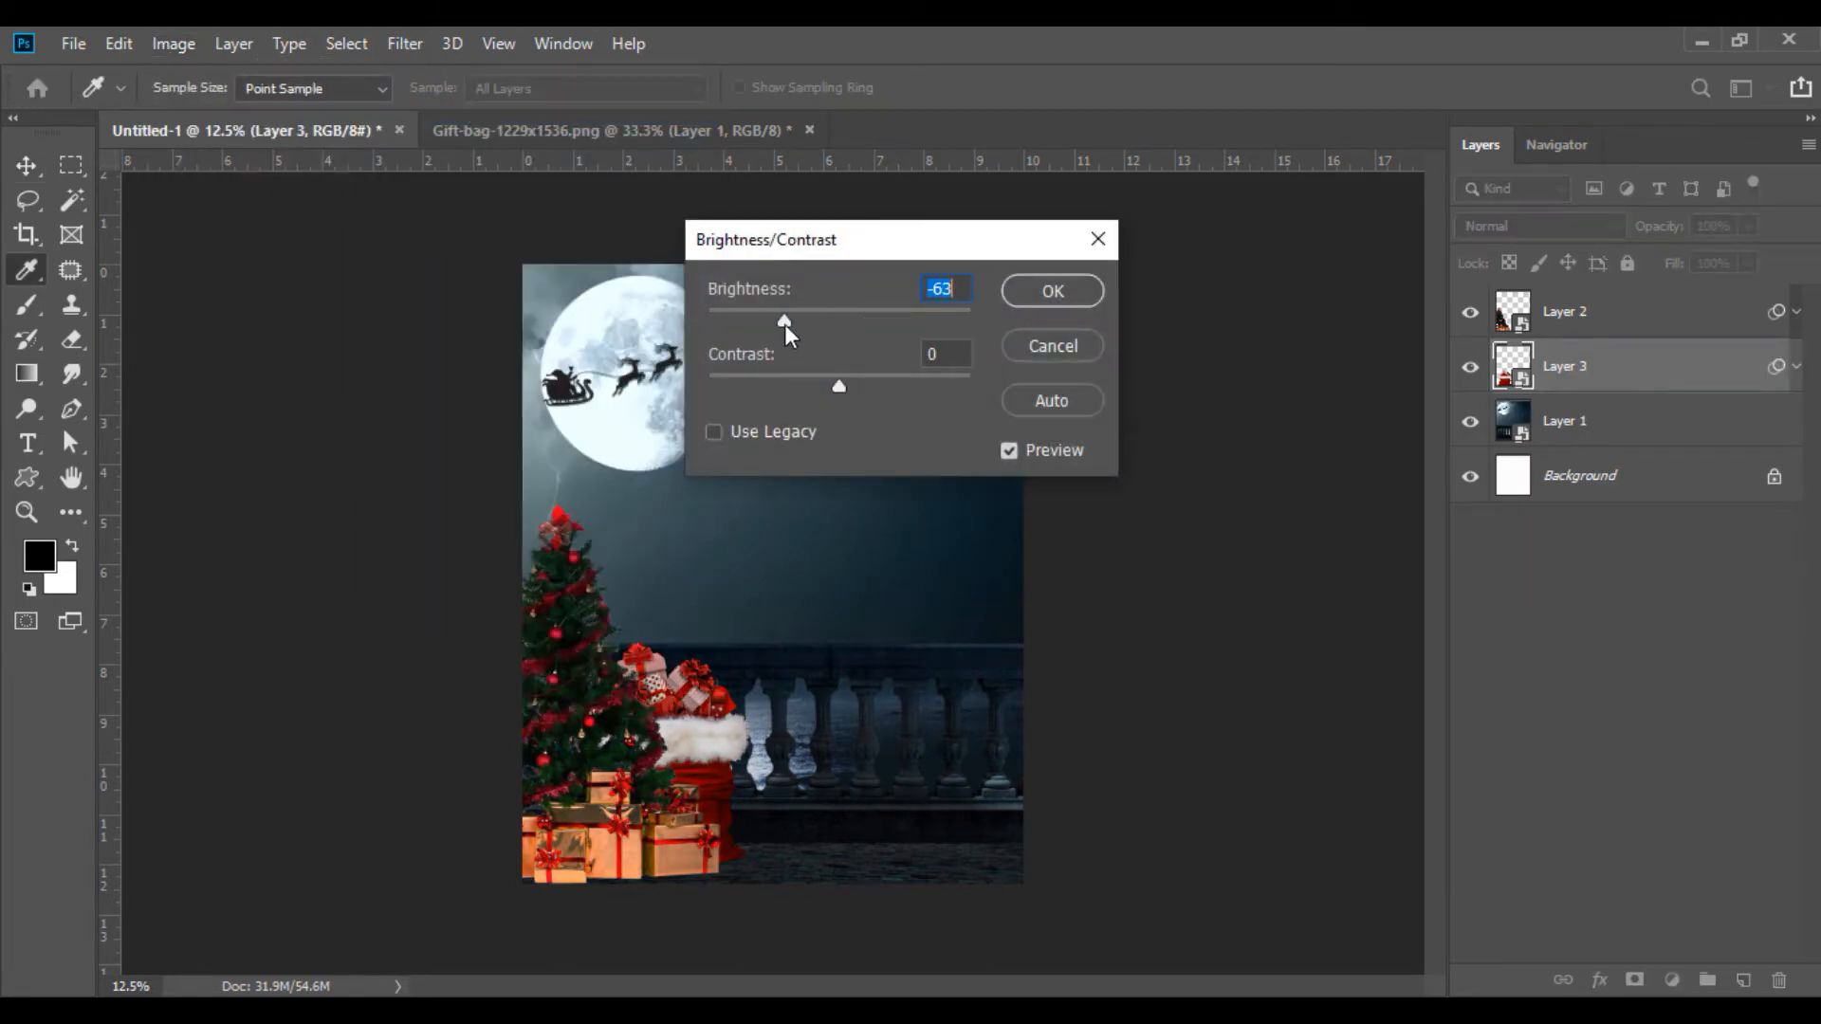
left_click_drag(840, 386, 875, 390)
left_click(1051, 292)
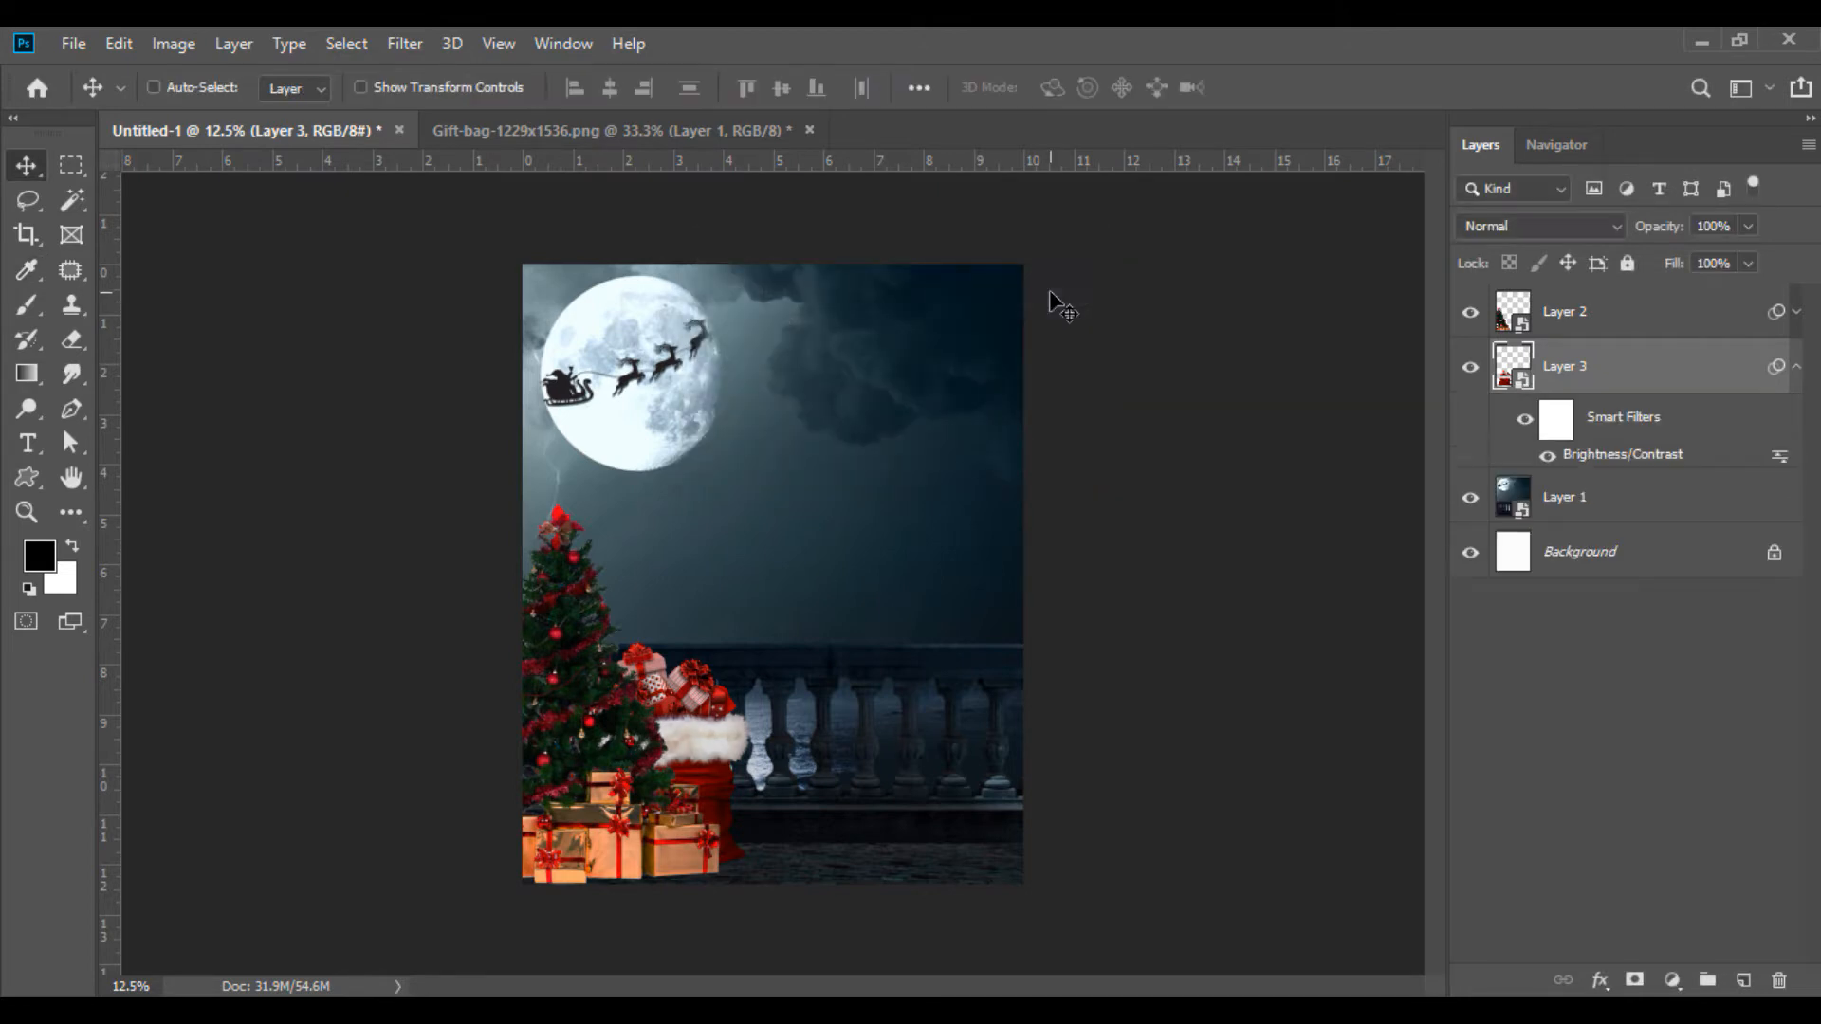
Collapse the gift bag layer's smart filters and close the gift bag document without saving.
left_click(1796, 370)
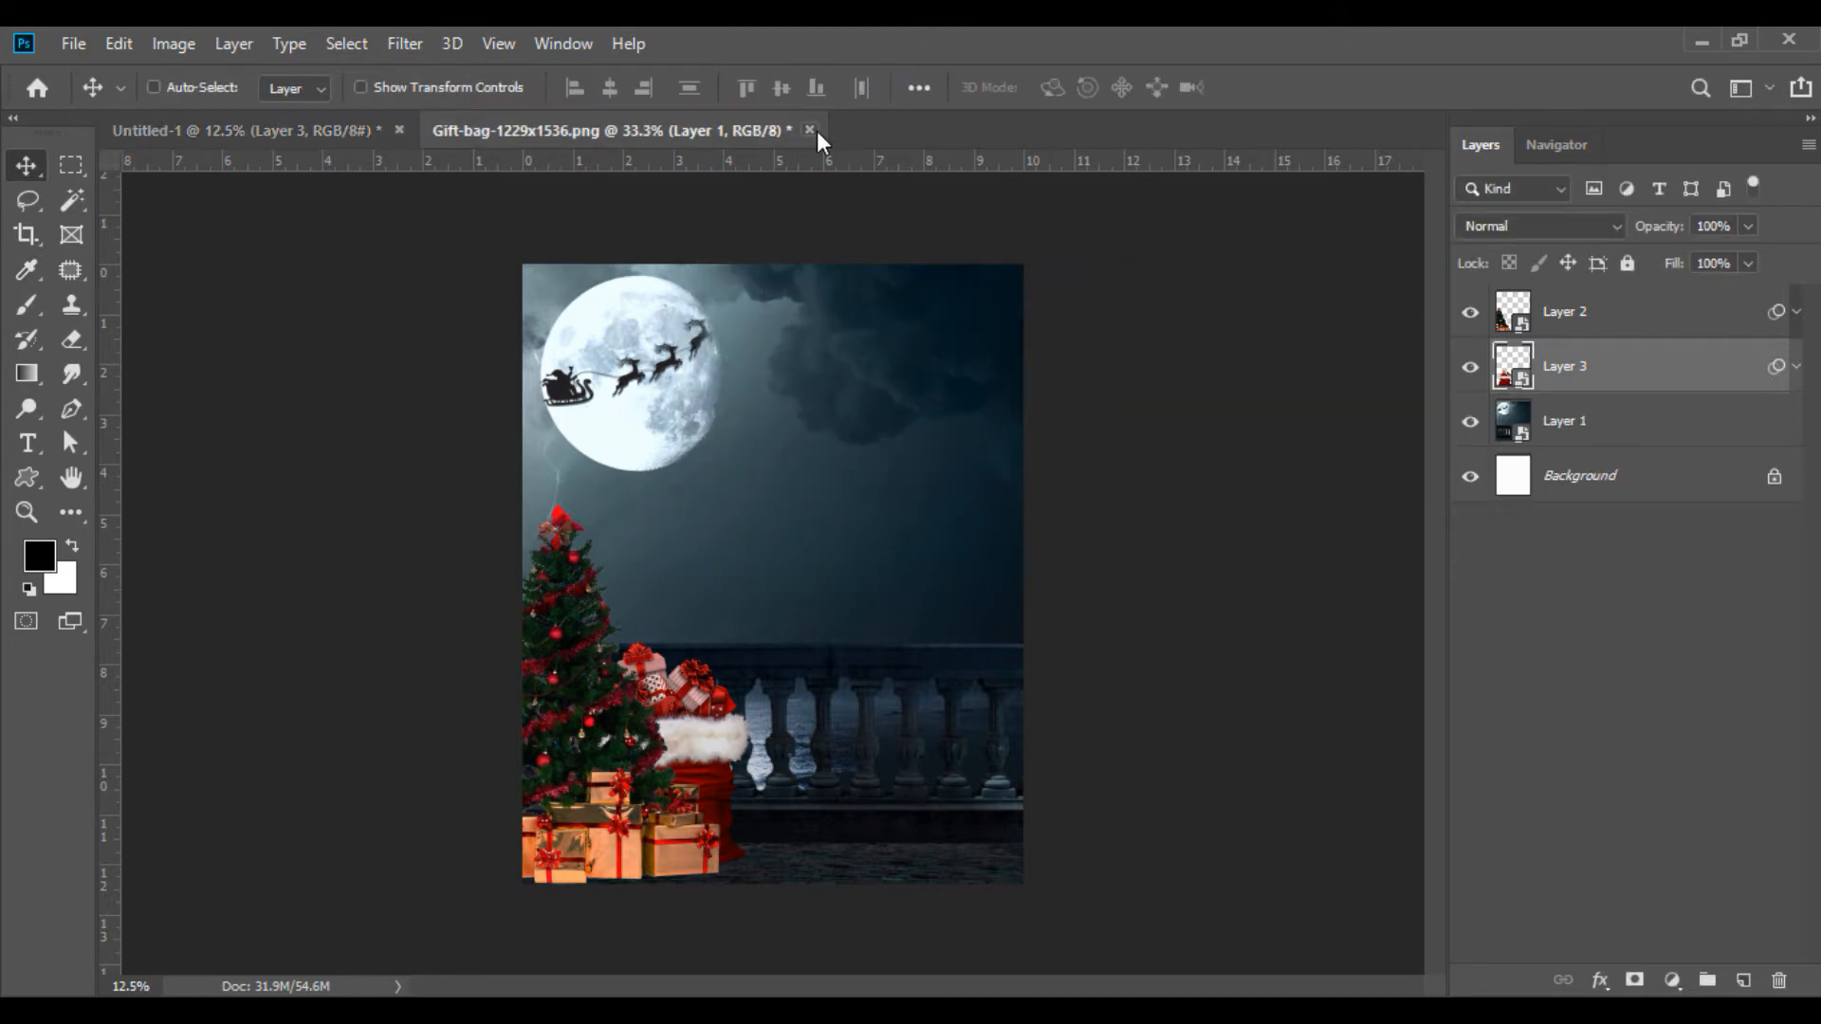
left_click(811, 130)
left_click(912, 410)
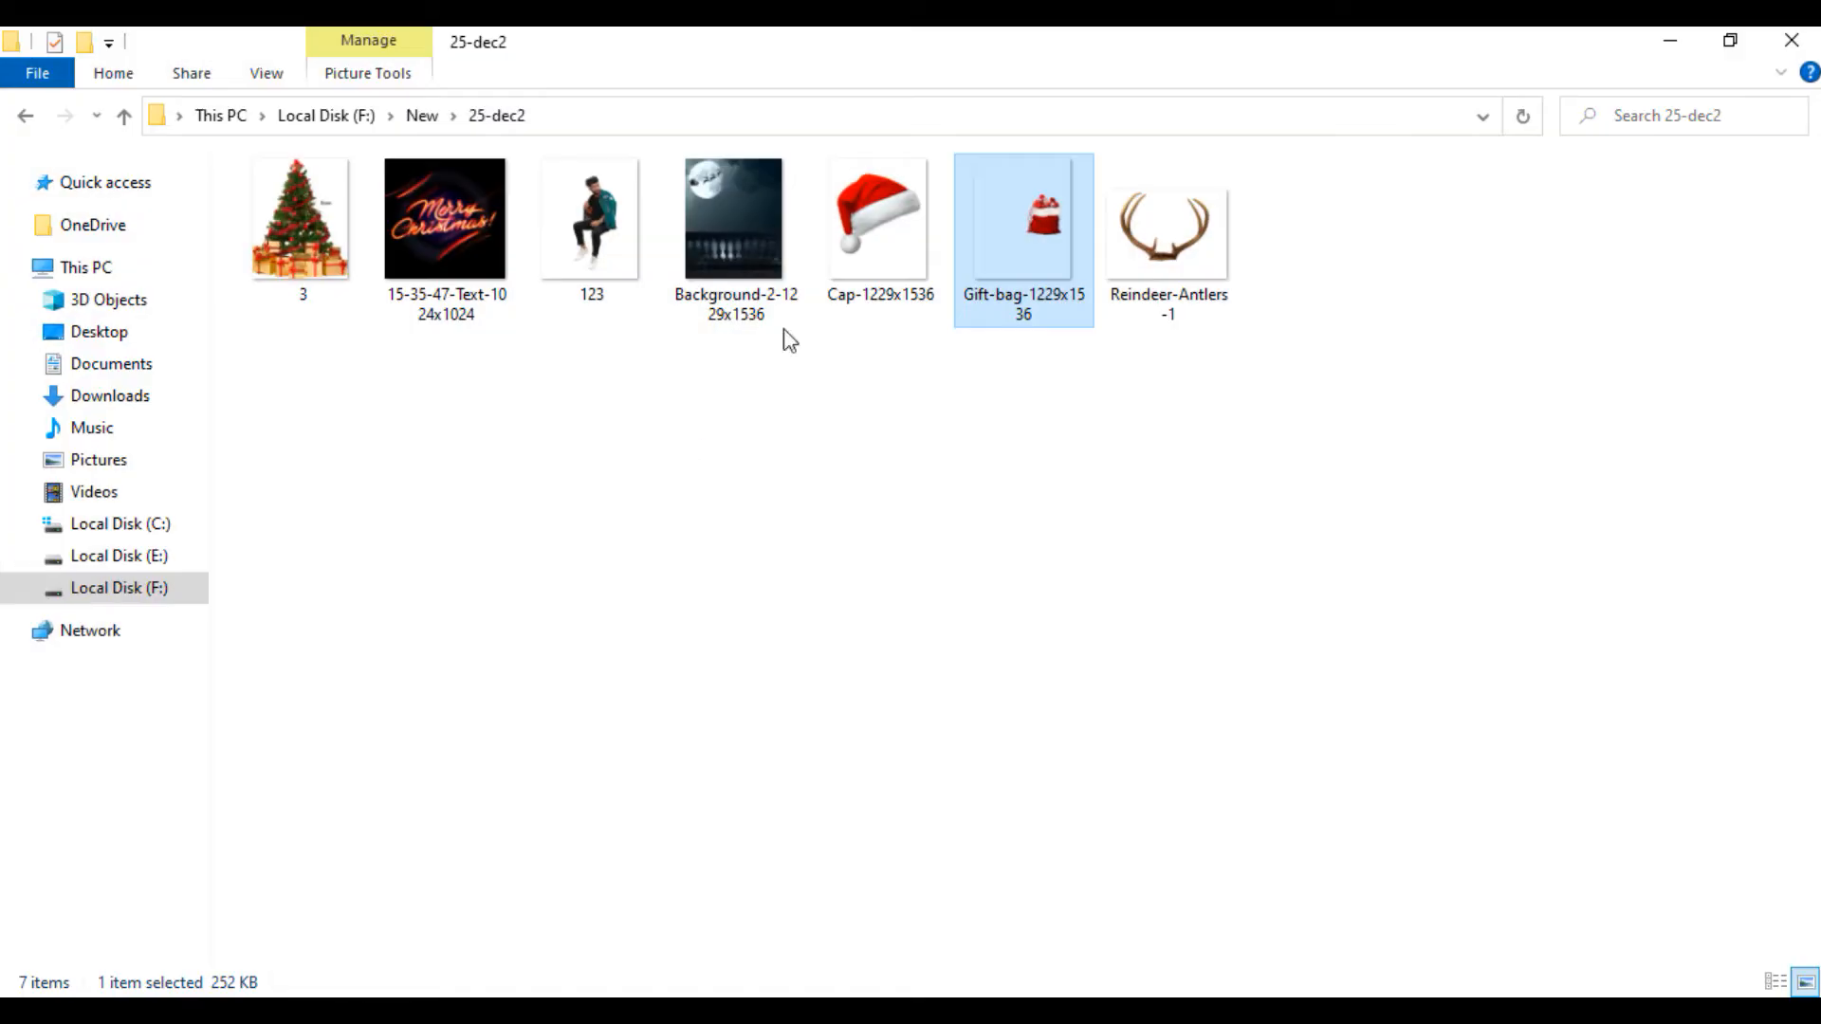
Open the cut-out image 123, convert its layer to a smart object and bring it into the Christmas composition.
left_click_drag(590, 222, 641, 130)
right_click(1550, 320)
left_click(1341, 395)
left_click_drag(842, 528, 858, 613)
Enlarge the man and seat him on the balustrade's right part, and close the 123.png document without saving.
left_click(119, 43)
left_click(241, 618)
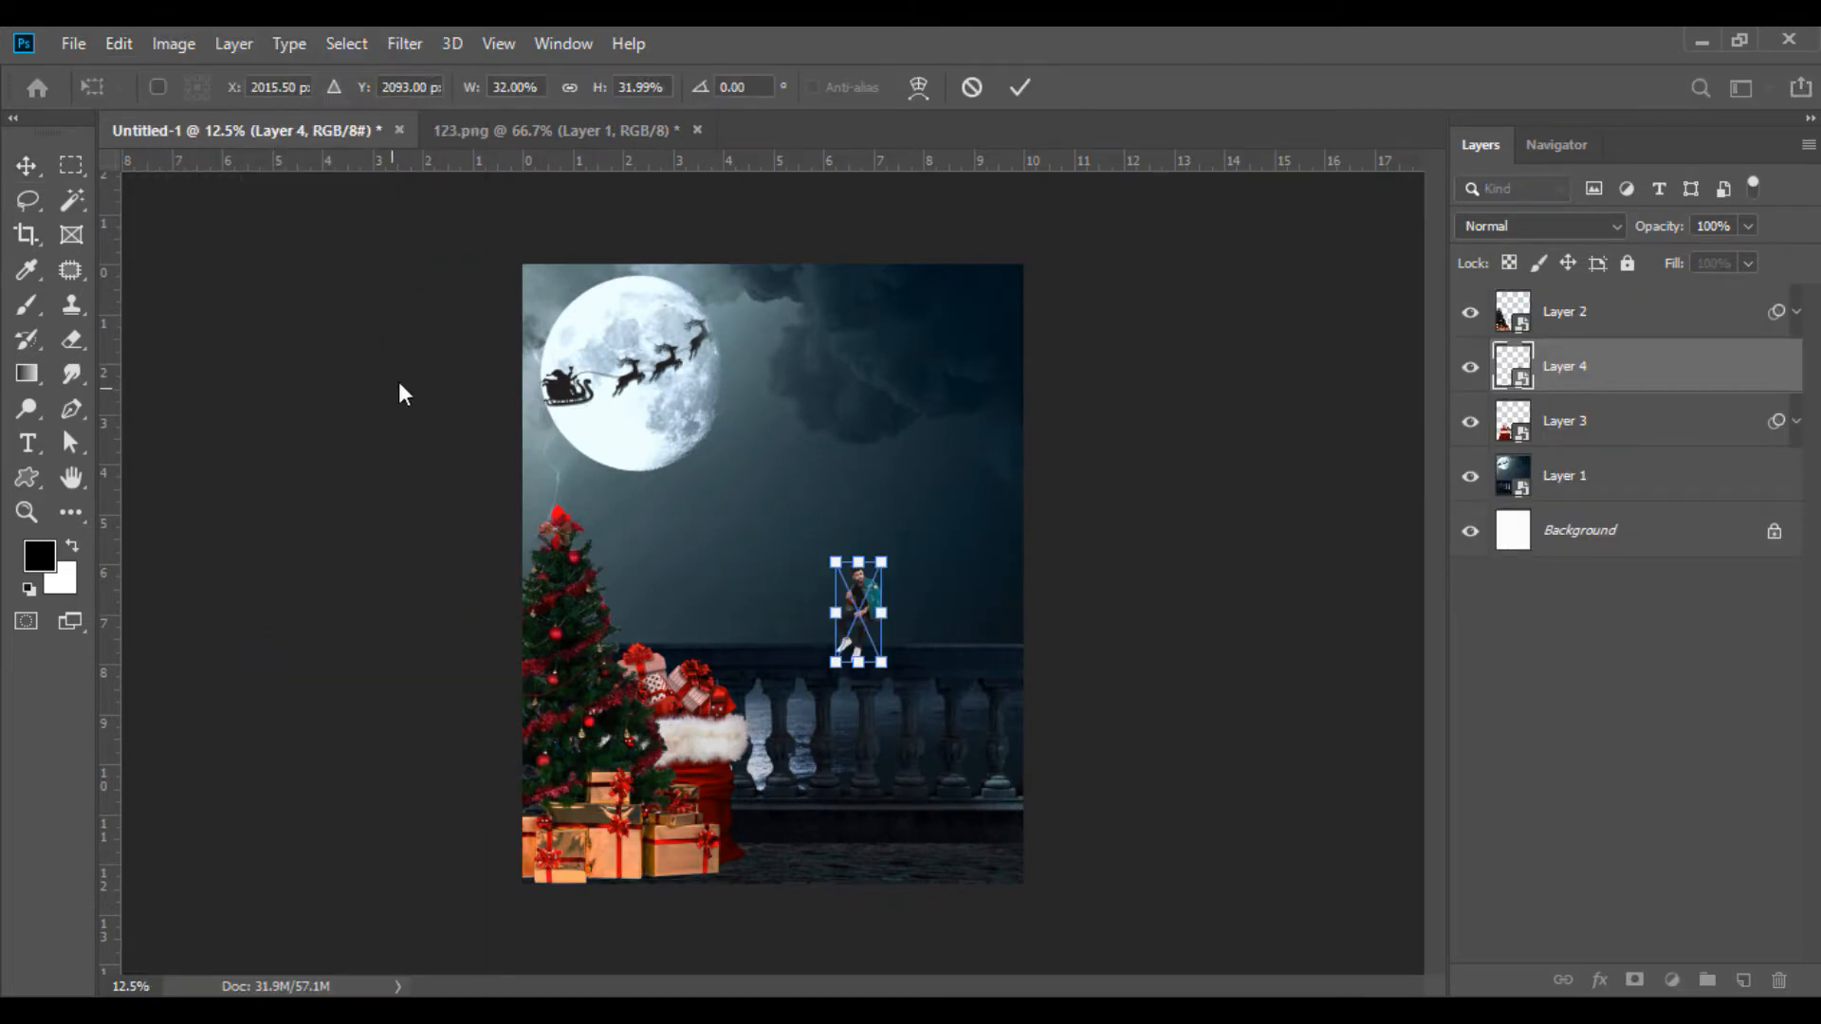
left_click_drag(601, 89, 734, 134)
left_click_drag(876, 639, 906, 650)
left_click_drag(595, 90, 588, 91)
left_click(26, 165)
left_click_drag(910, 612, 920, 588)
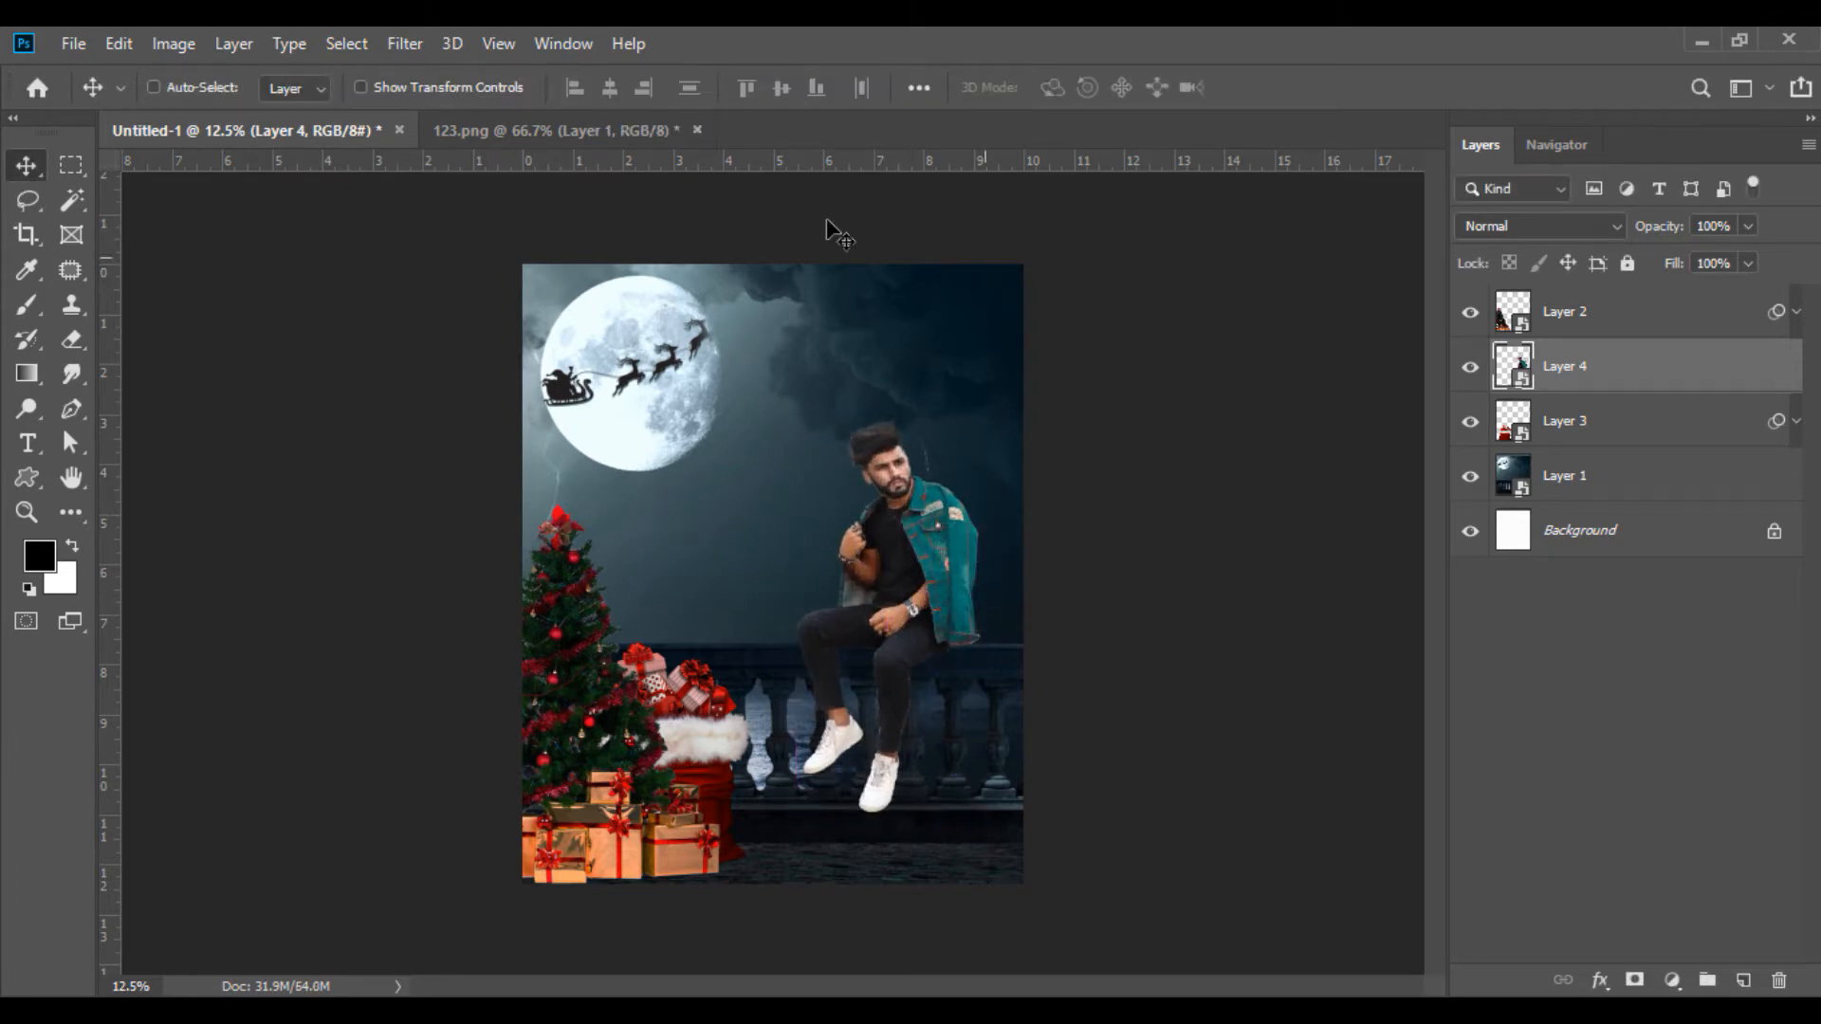
left_click(697, 130)
left_click(893, 411)
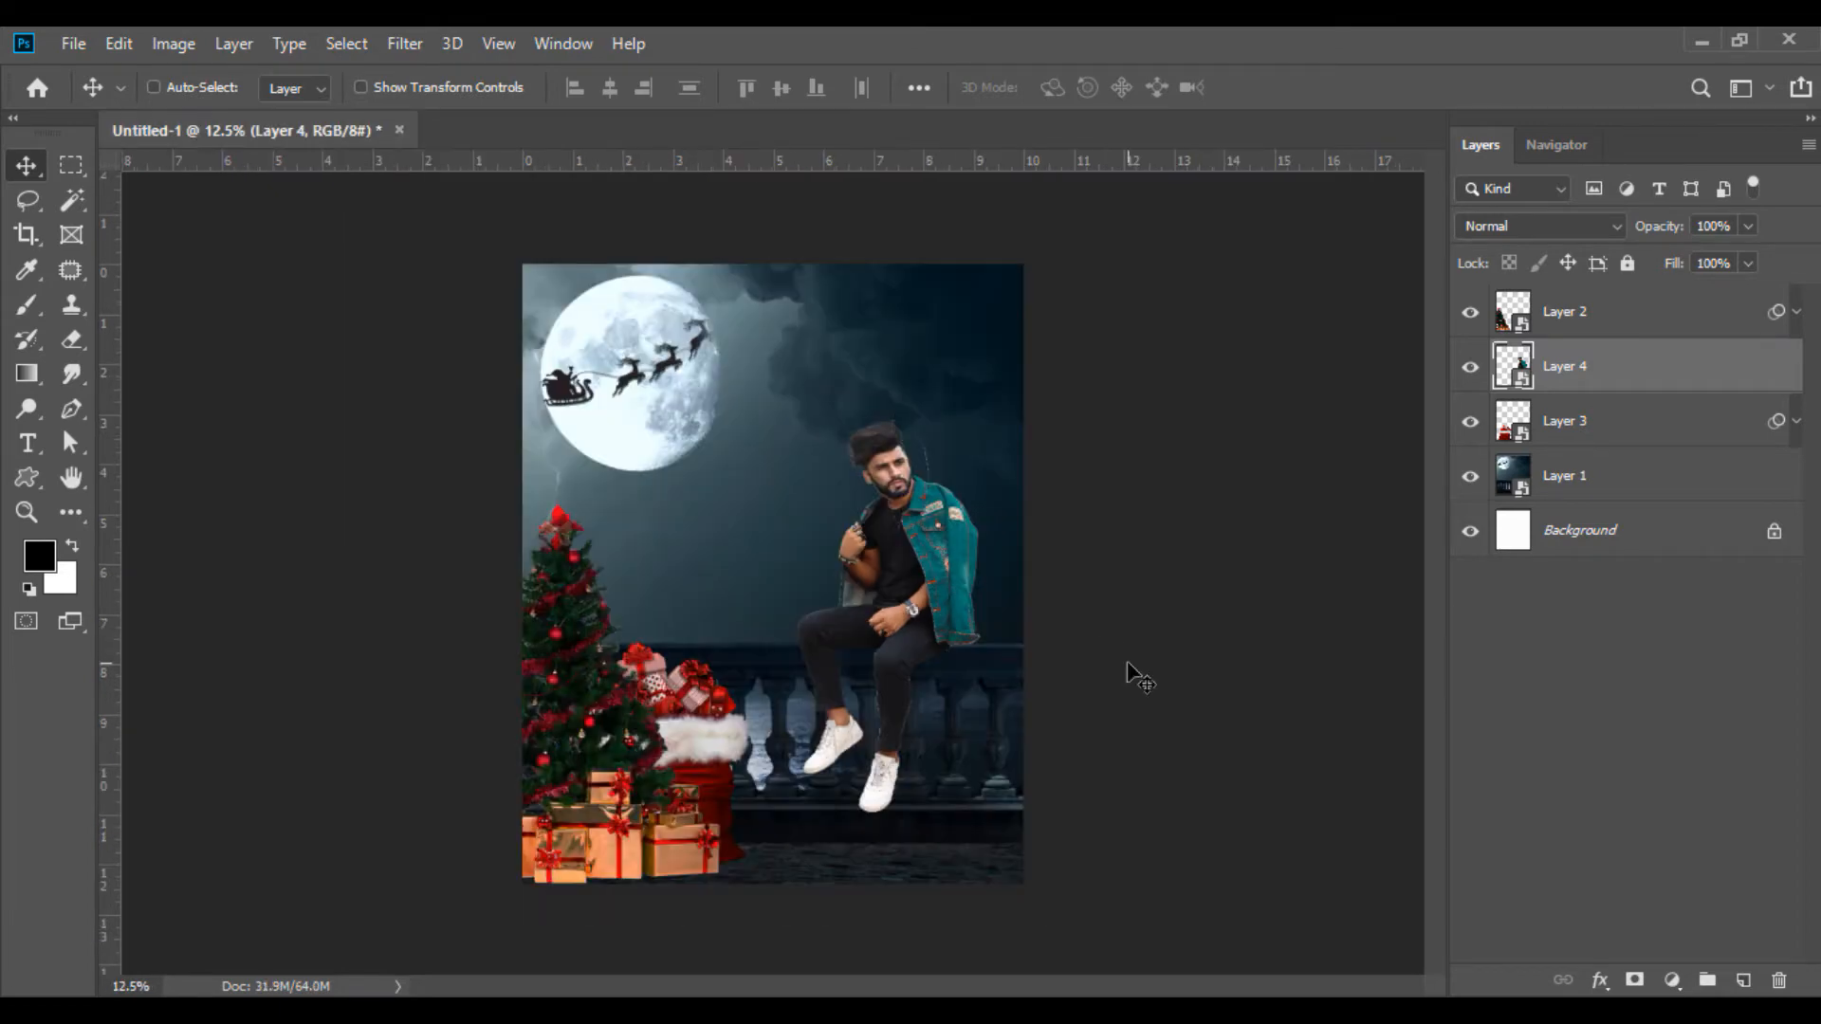
Add a layer mask to the seated man's layer and brush away the faint fringe beside his head.
left_click(1634, 979)
left_click(27, 303)
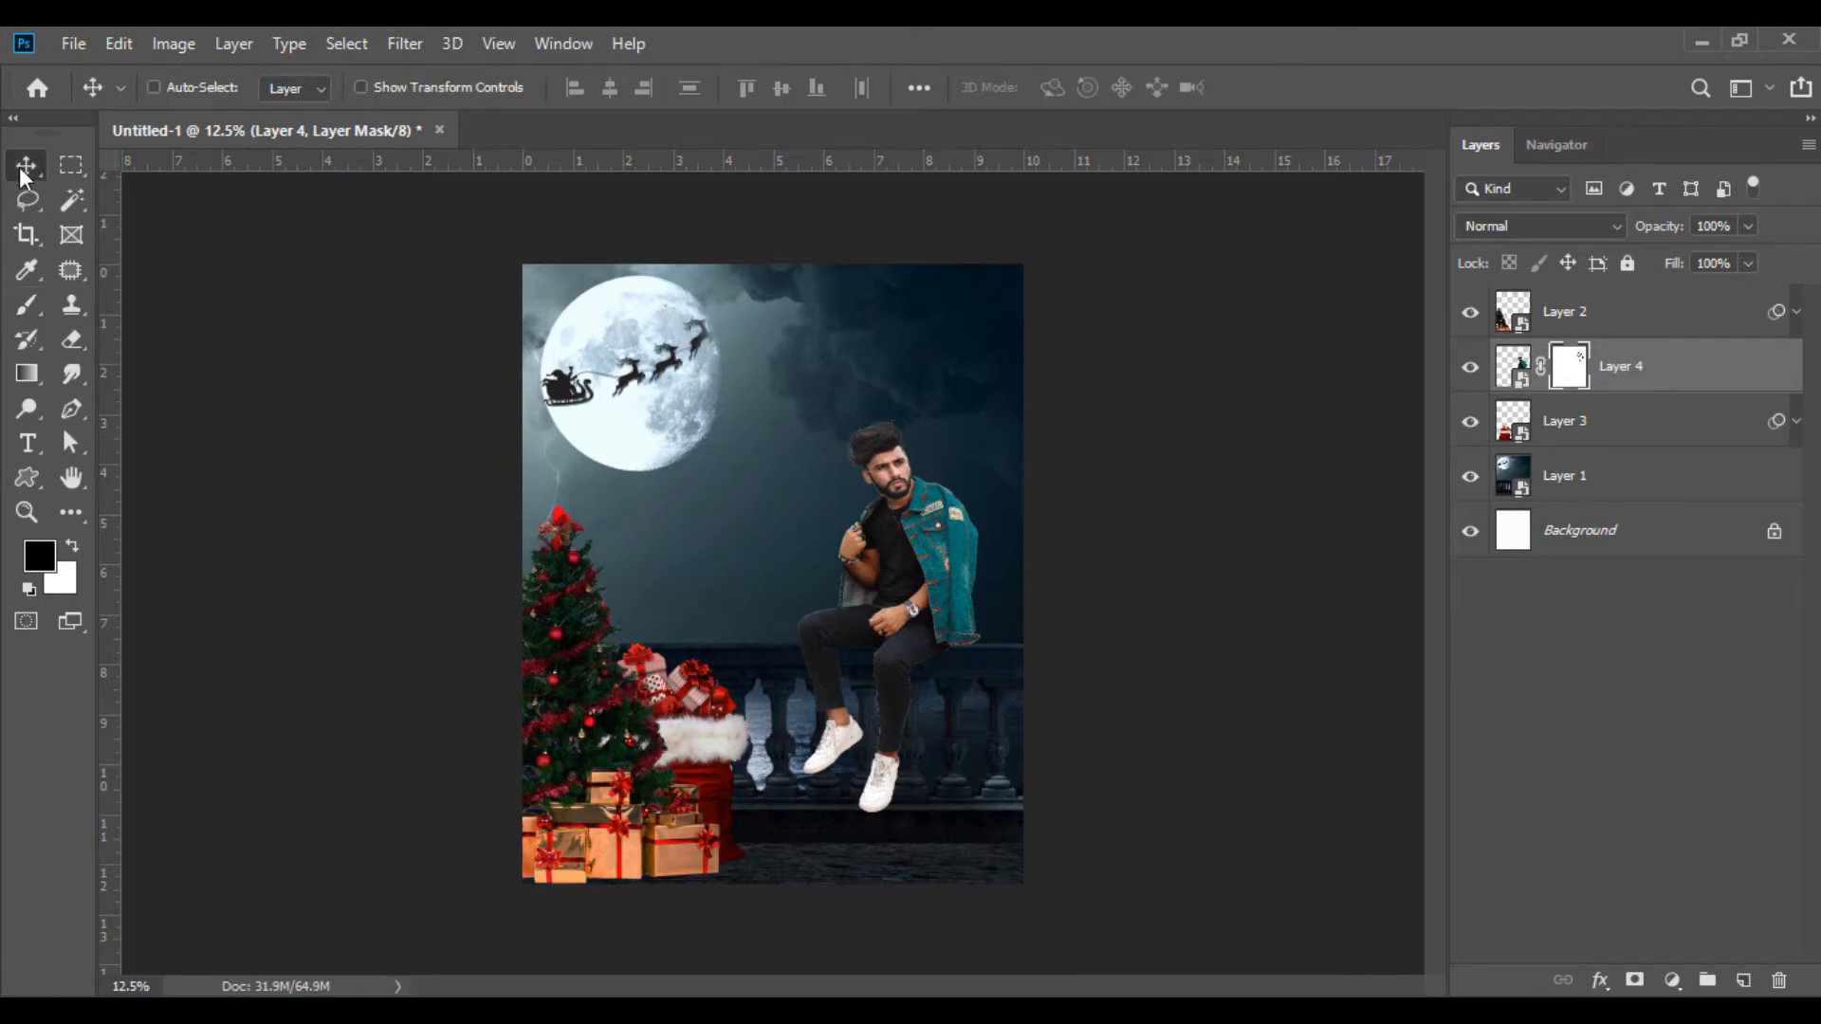
key("ctrl+0")
Open the Santa hat image 580b57fcd9996e24bc43c3a8, convert its layer to a smart object and bring it into the Christmas composition.
key("alt+Tab")
left_click_drag(735, 228, 648, 141)
right_click(1598, 308)
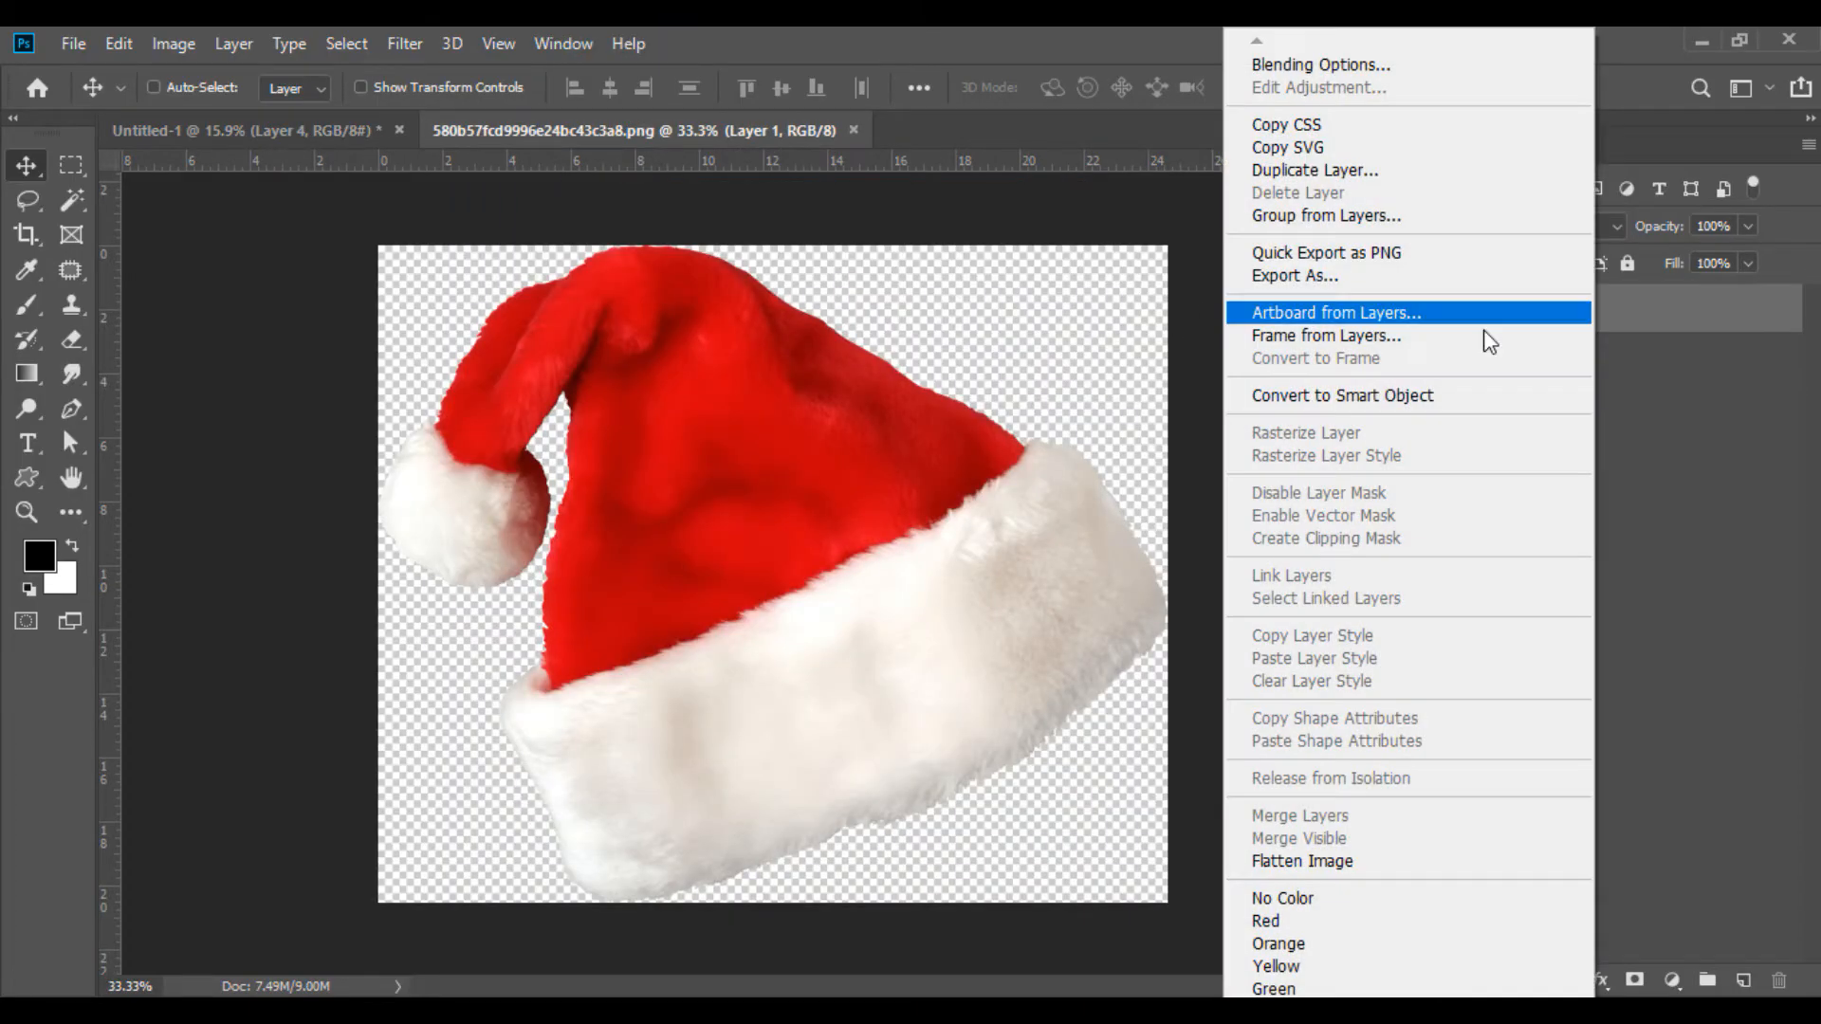
left_click(1377, 395)
left_click_drag(822, 601, 792, 417)
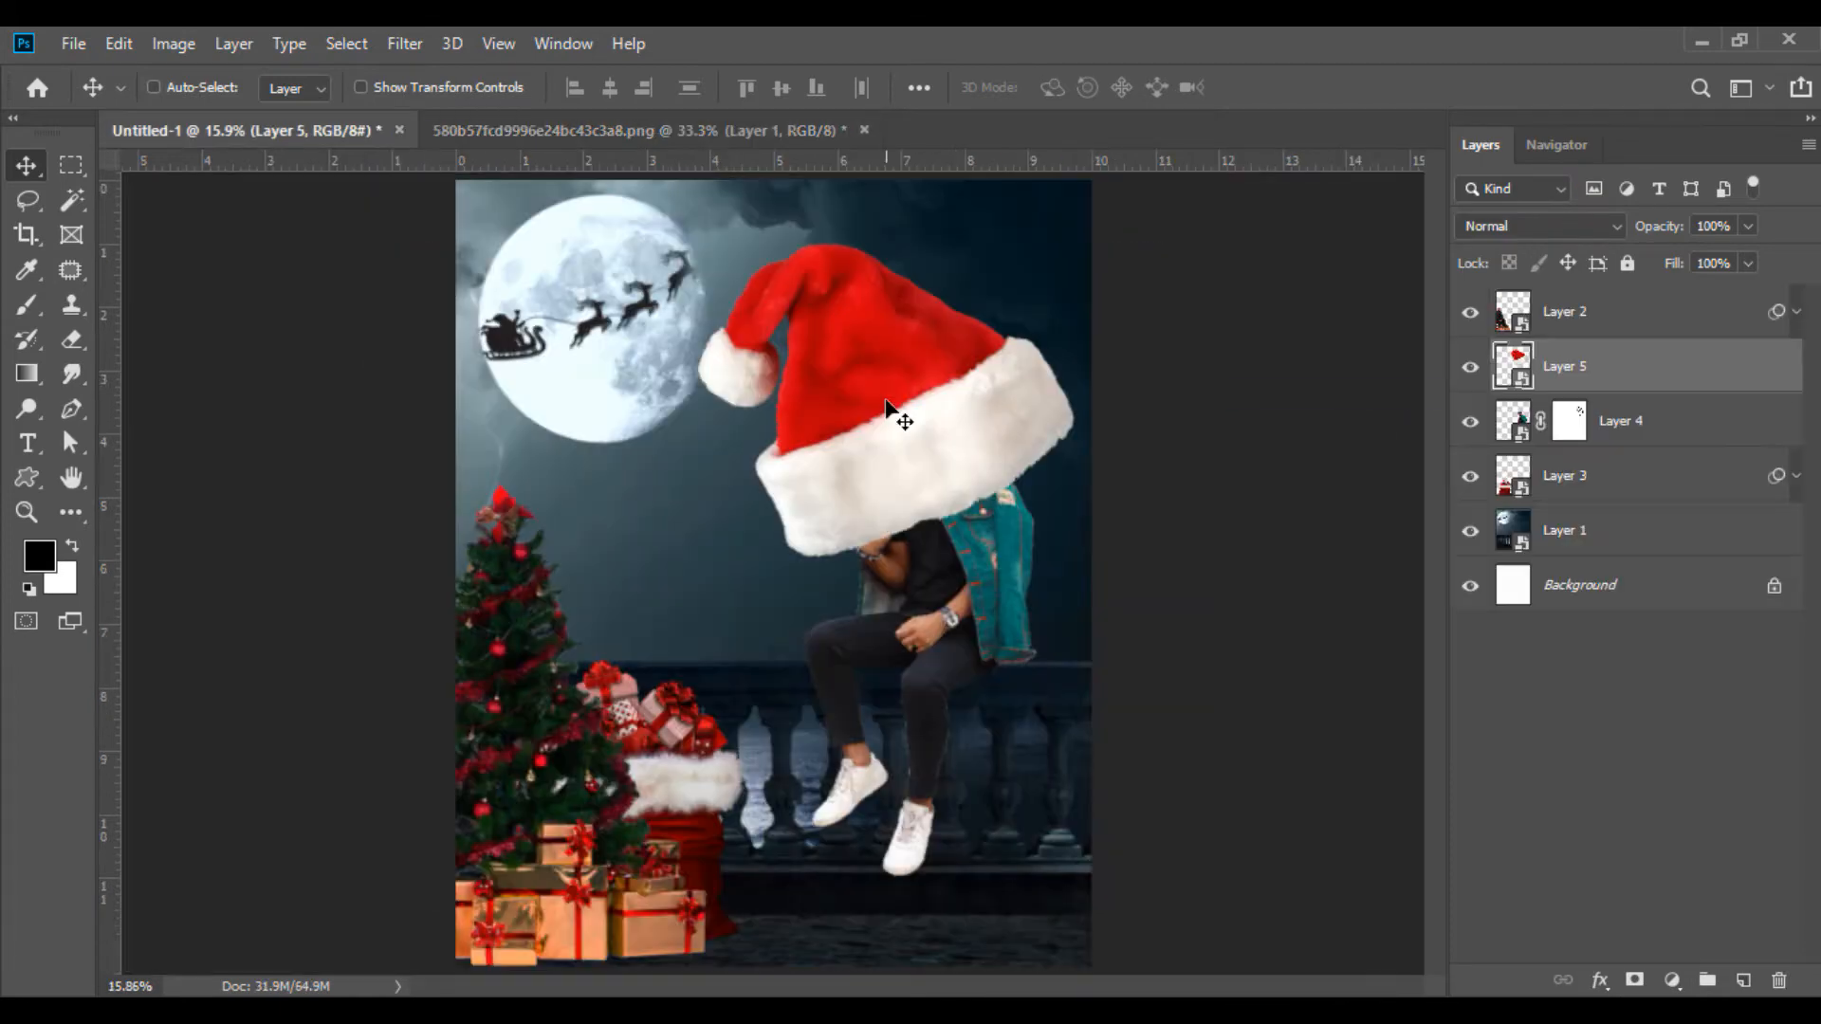
Shrink the Santa hat with Free Transform and move it onto the man's head.
left_click(117, 44)
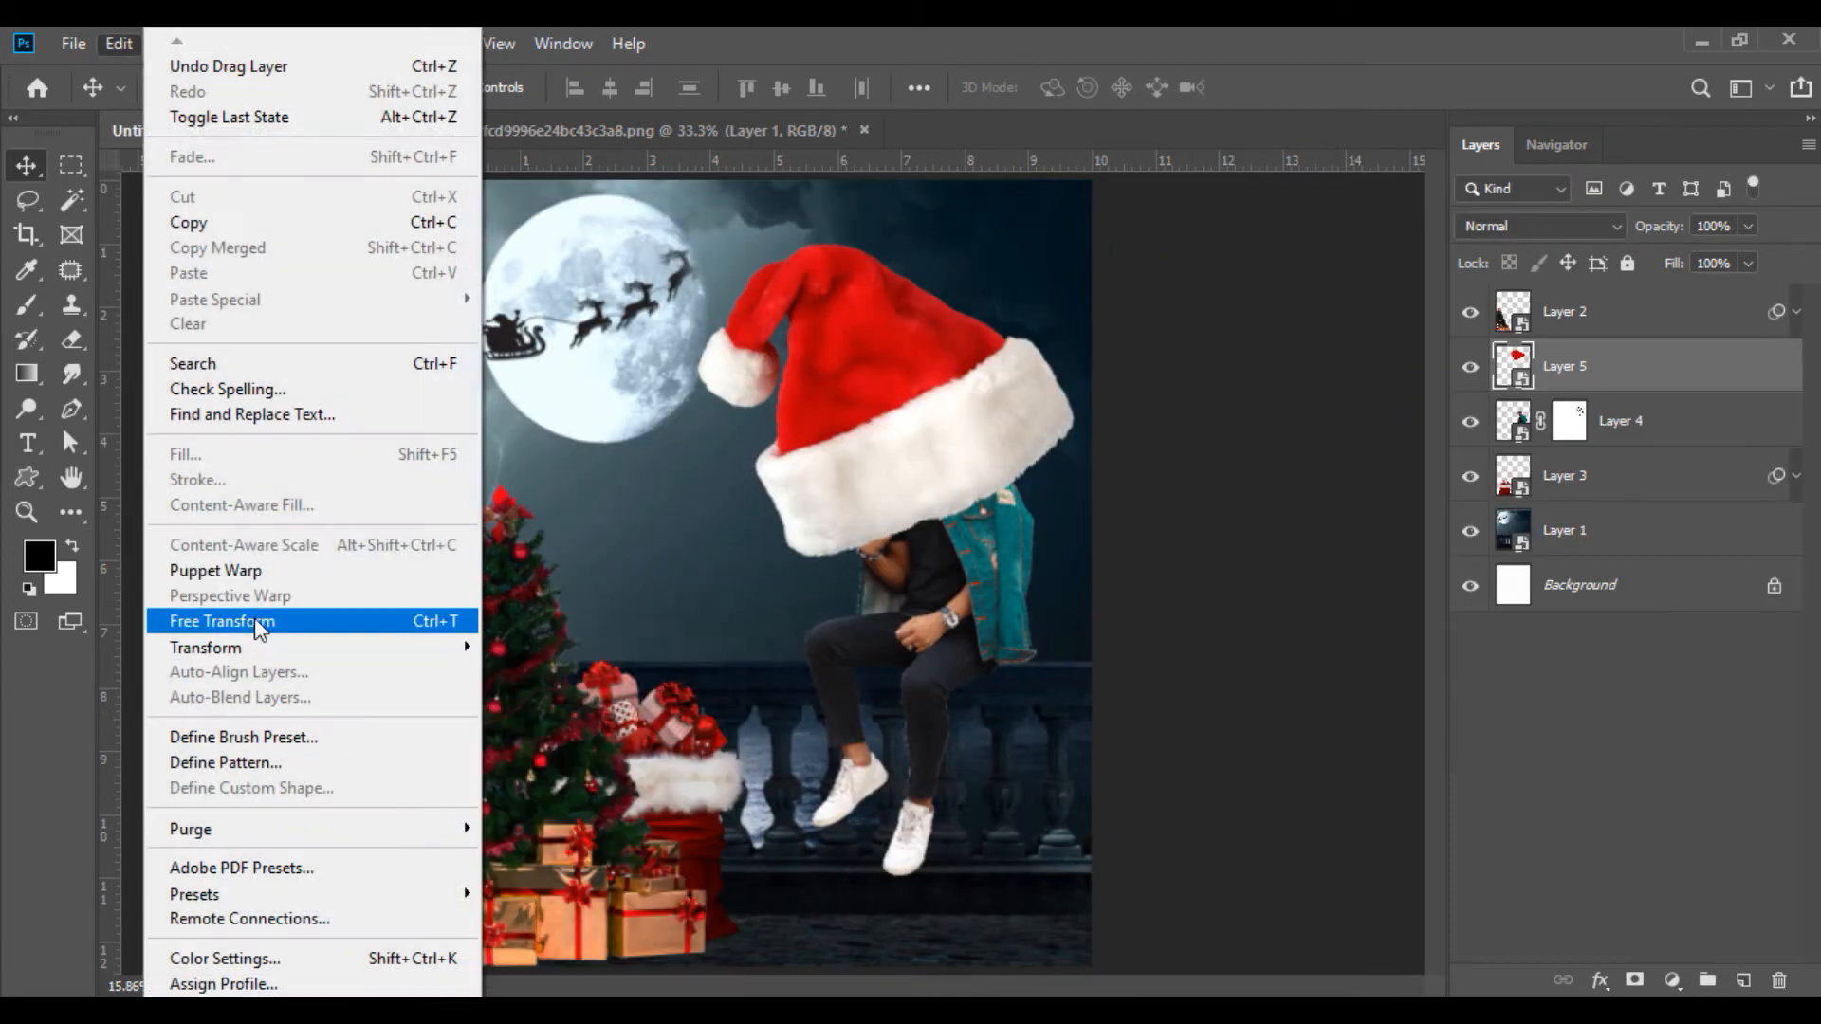
left_click(260, 623)
left_click_drag(599, 90, 572, 86)
key("ctrl+plus")
key("ctrl+plus")
key("ctrl+plus")
key("ctrl+plus")
key("ctrl+plus")
left_click_drag(882, 987, 1037, 988)
scroll(949, 806, "up", 7)
left_click_drag(536, 451, 601, 480)
Reshape the Santa hat to fit around the man's forehead and apply the transform.
right_click(611, 546)
left_click(654, 697)
left_click_drag(615, 616, 610, 567)
left_click_drag(718, 520, 729, 543)
left_click_drag(476, 604, 492, 601)
left_click(26, 171)
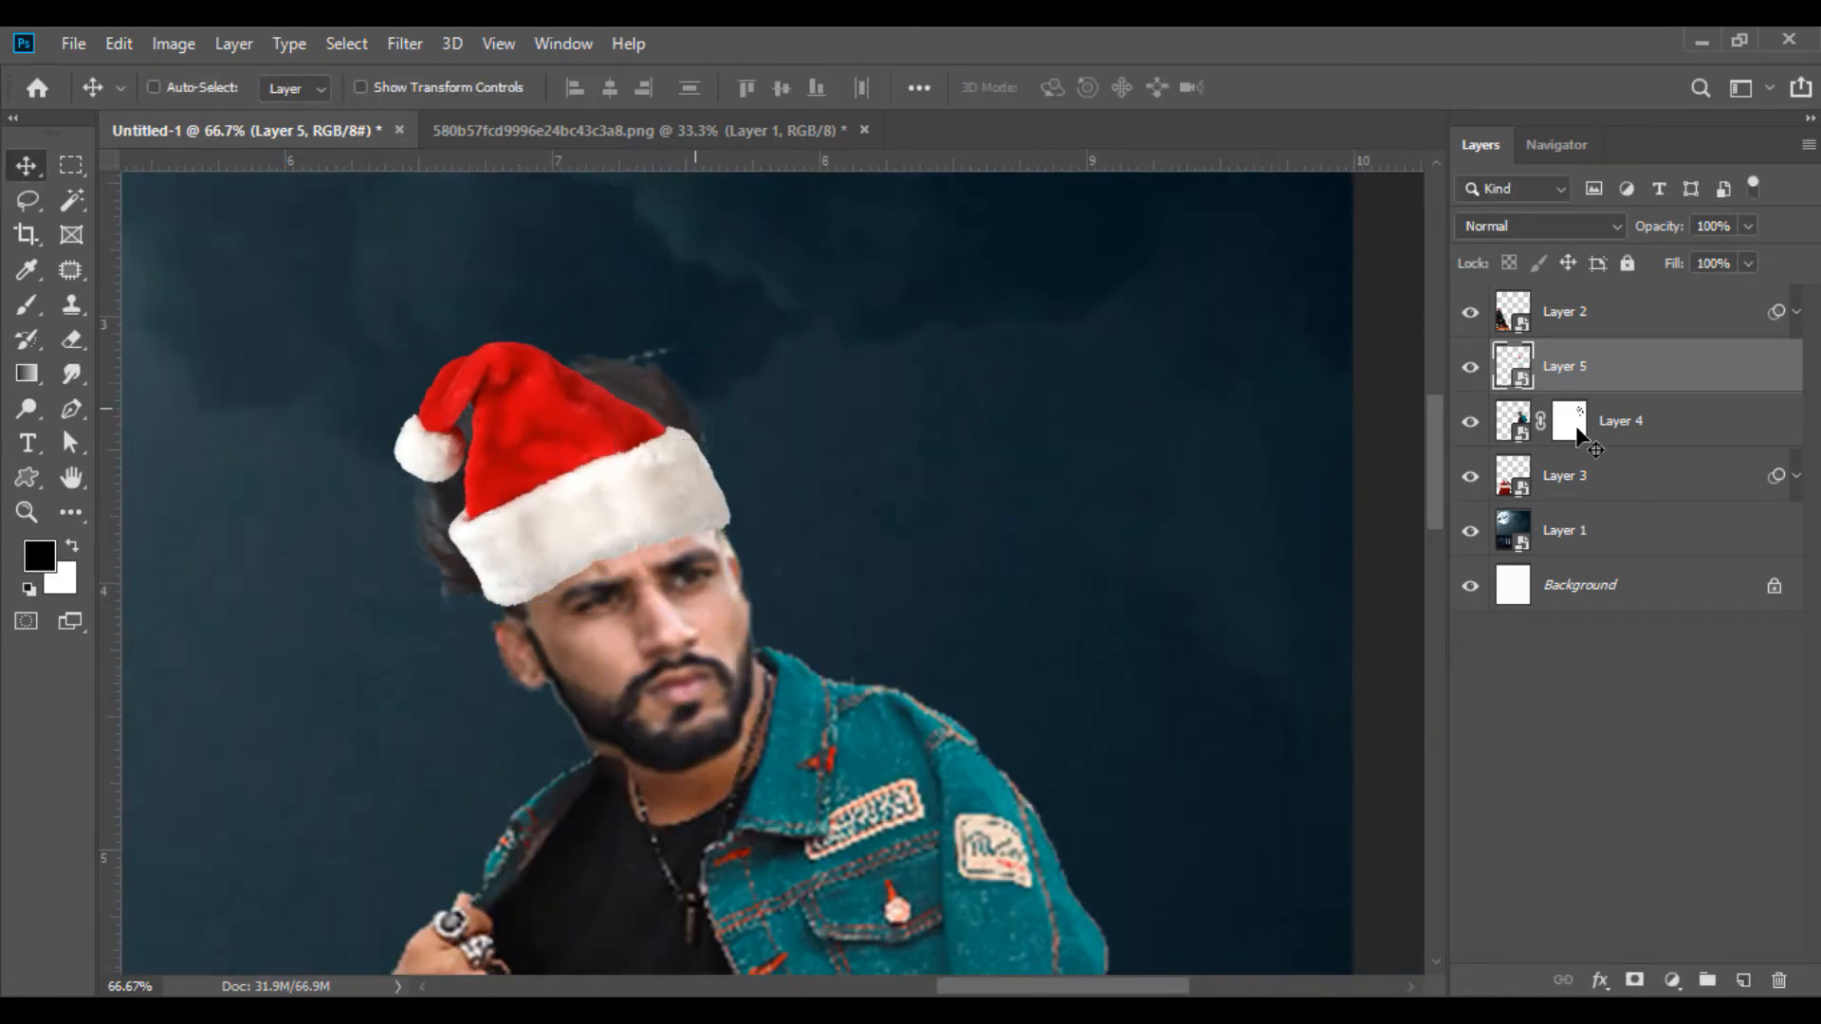
Paint black on the man's layer mask to hide the hair sticking out around the Santa hat.
left_click(1569, 420)
left_click(22, 301)
left_click_drag(669, 389, 507, 499)
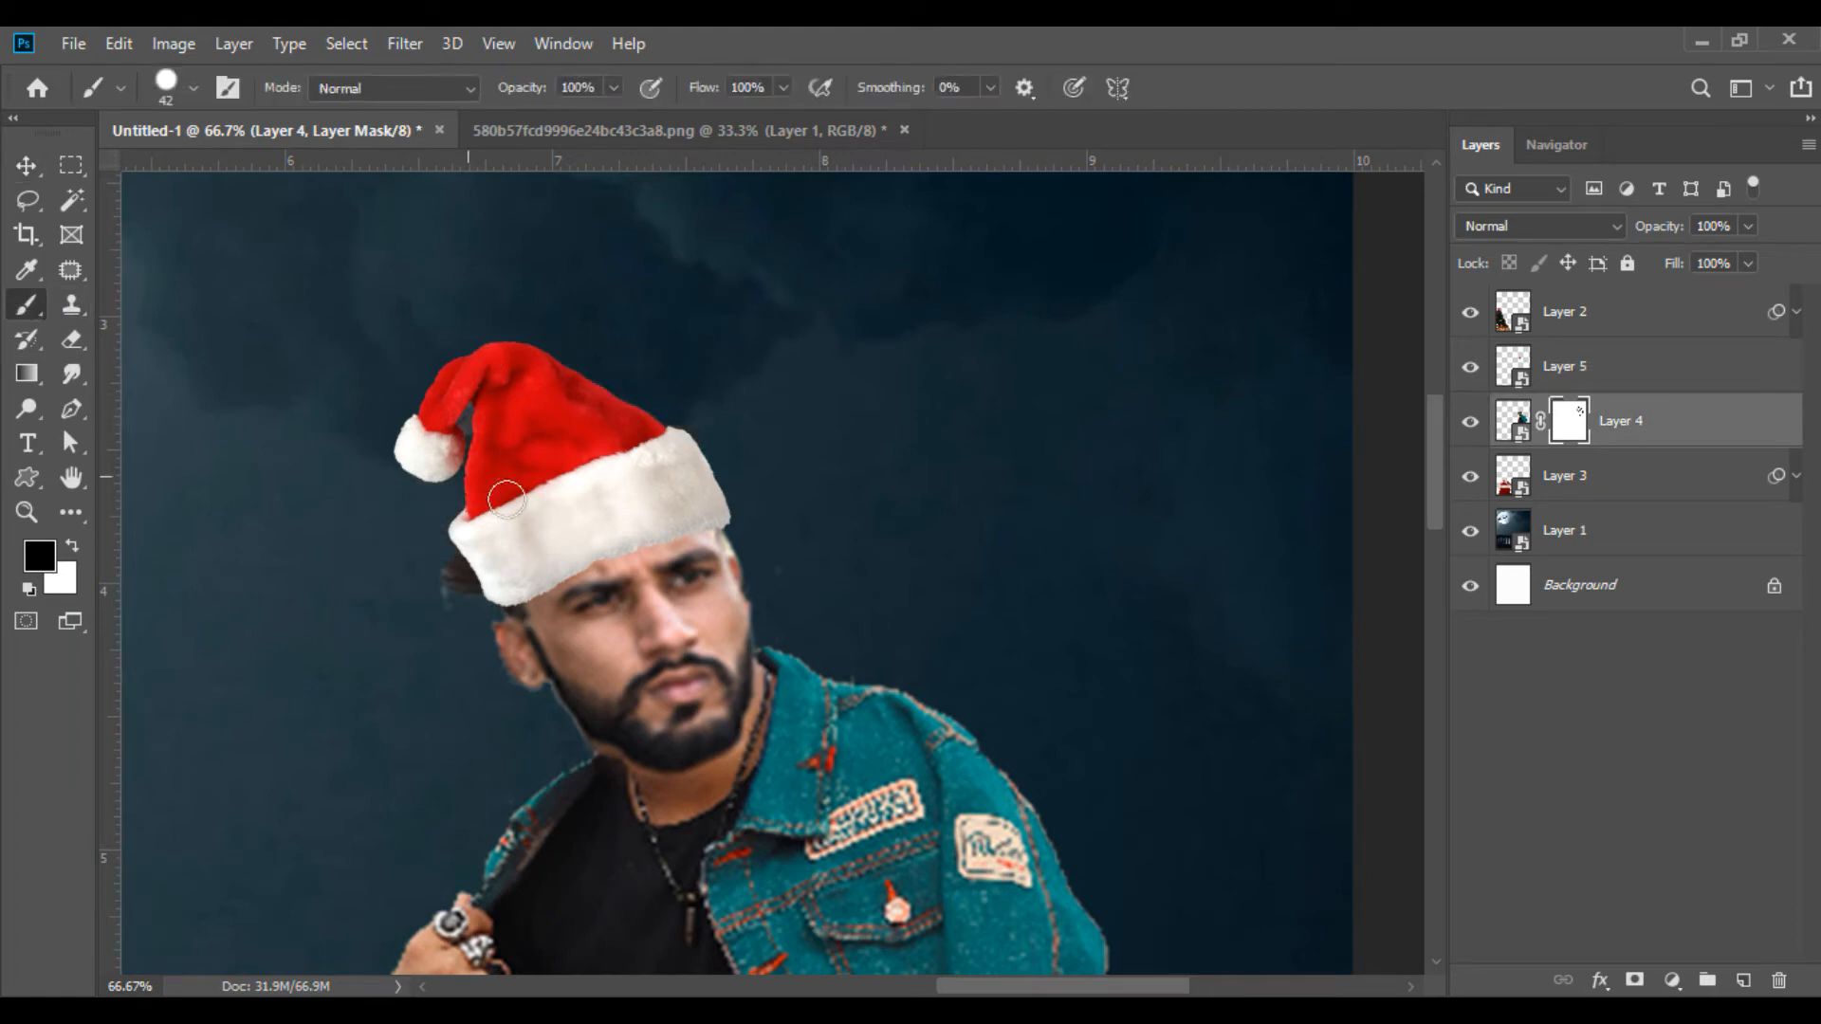
key("v")
Create a new empty layer between the Santa hat layer and the man's layer.
left_click(1547, 380)
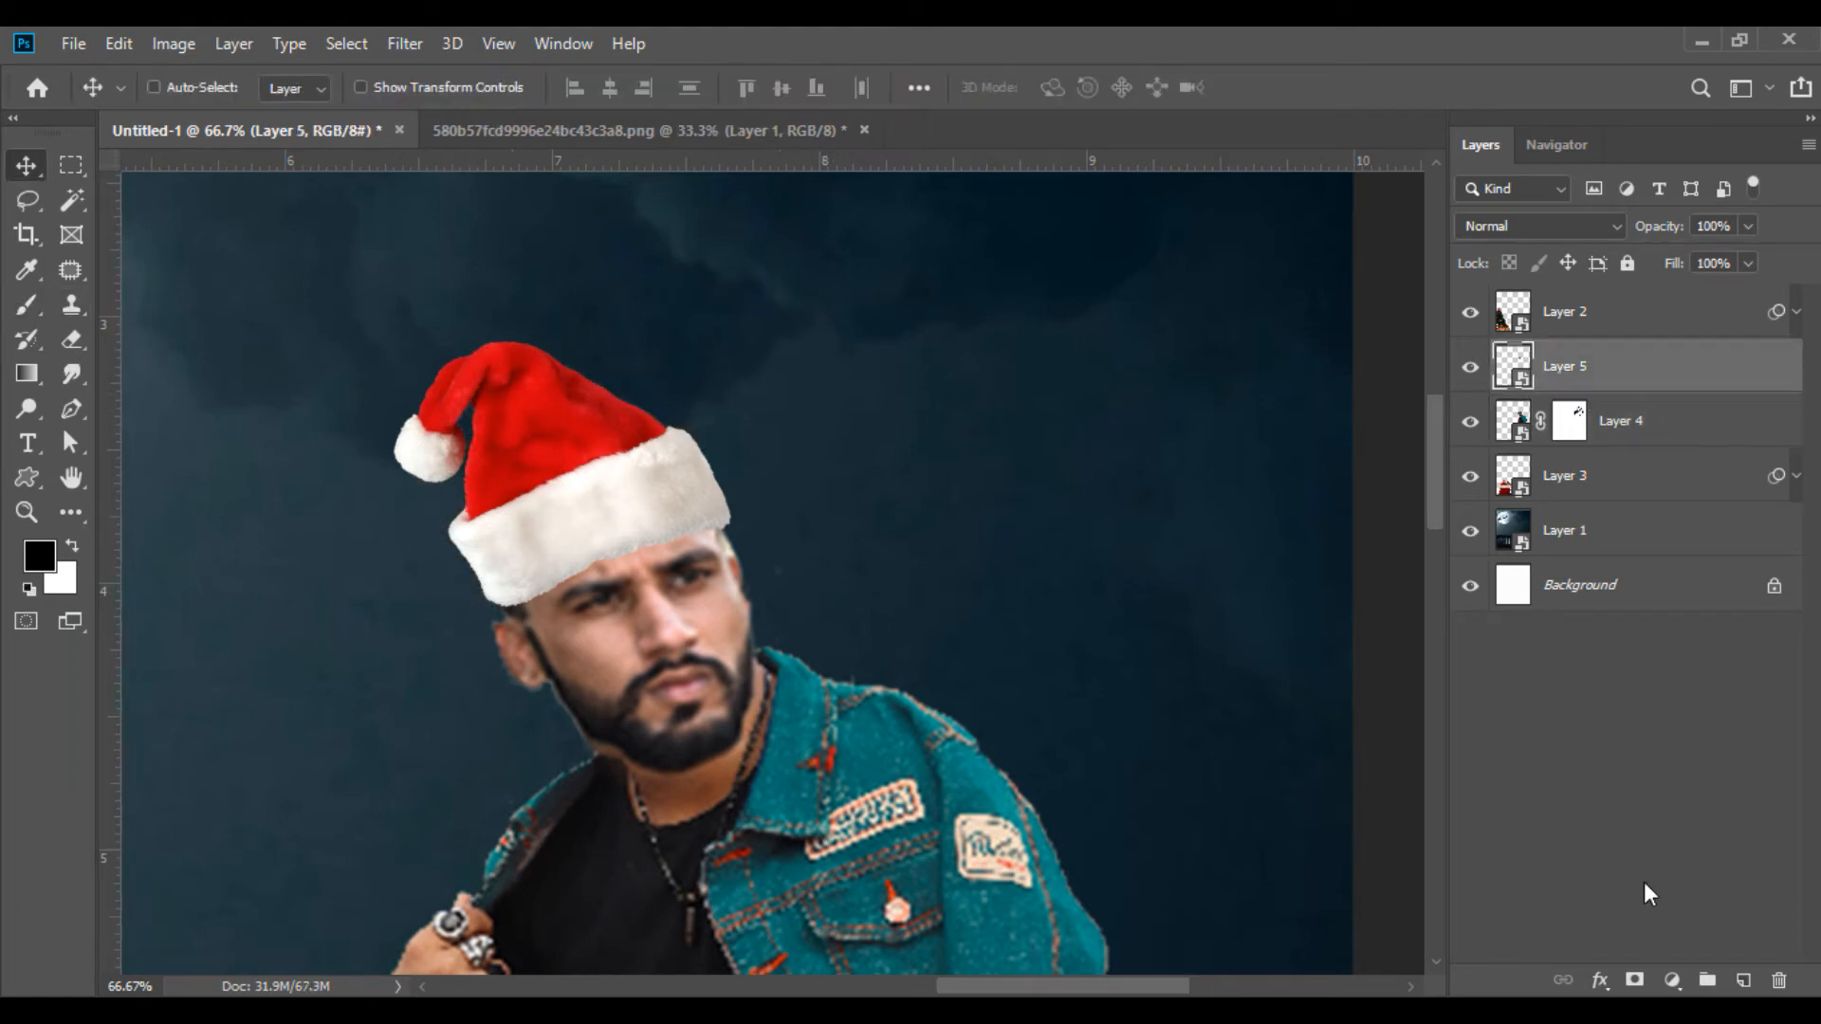
left_click(1744, 980)
key("ctrl+bracketleft")
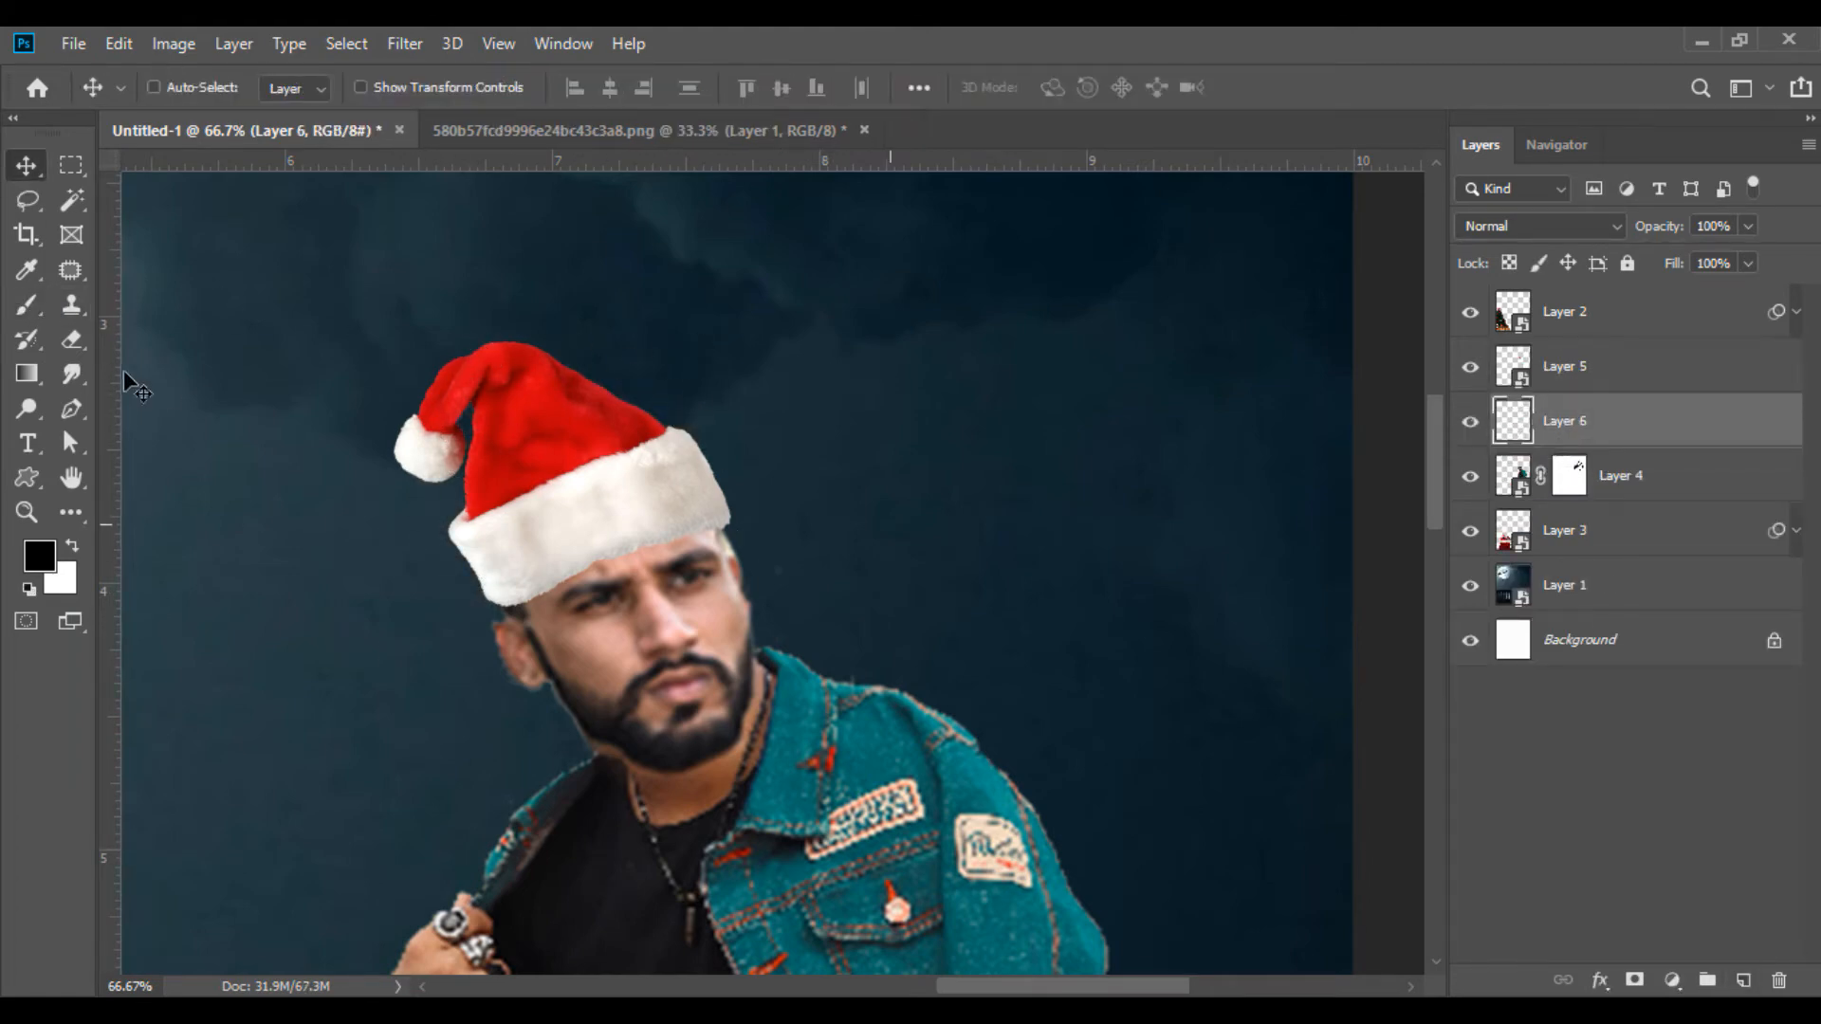
Paint a soft black shadow on the man's forehead under the hat brim, using a brush at 20% opacity.
left_click(29, 311)
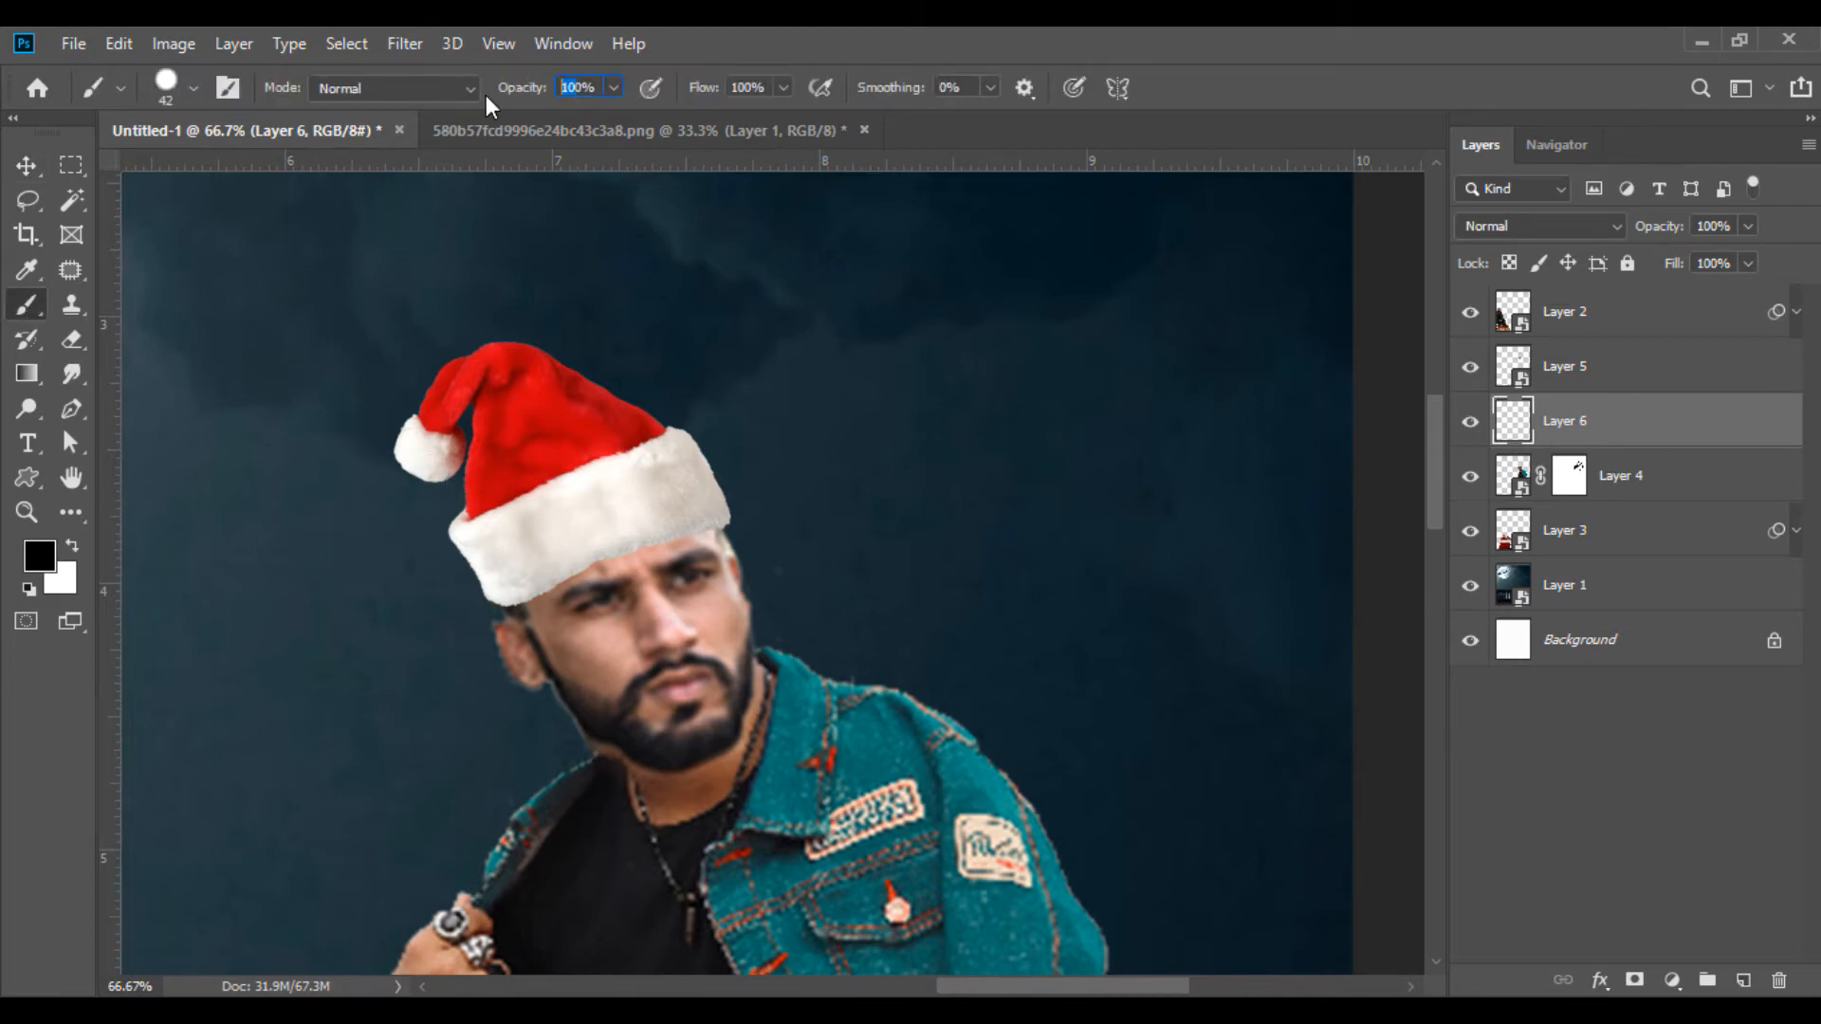
key("ctrl+plus")
key("ctrl+plus")
key("ctrl+plus")
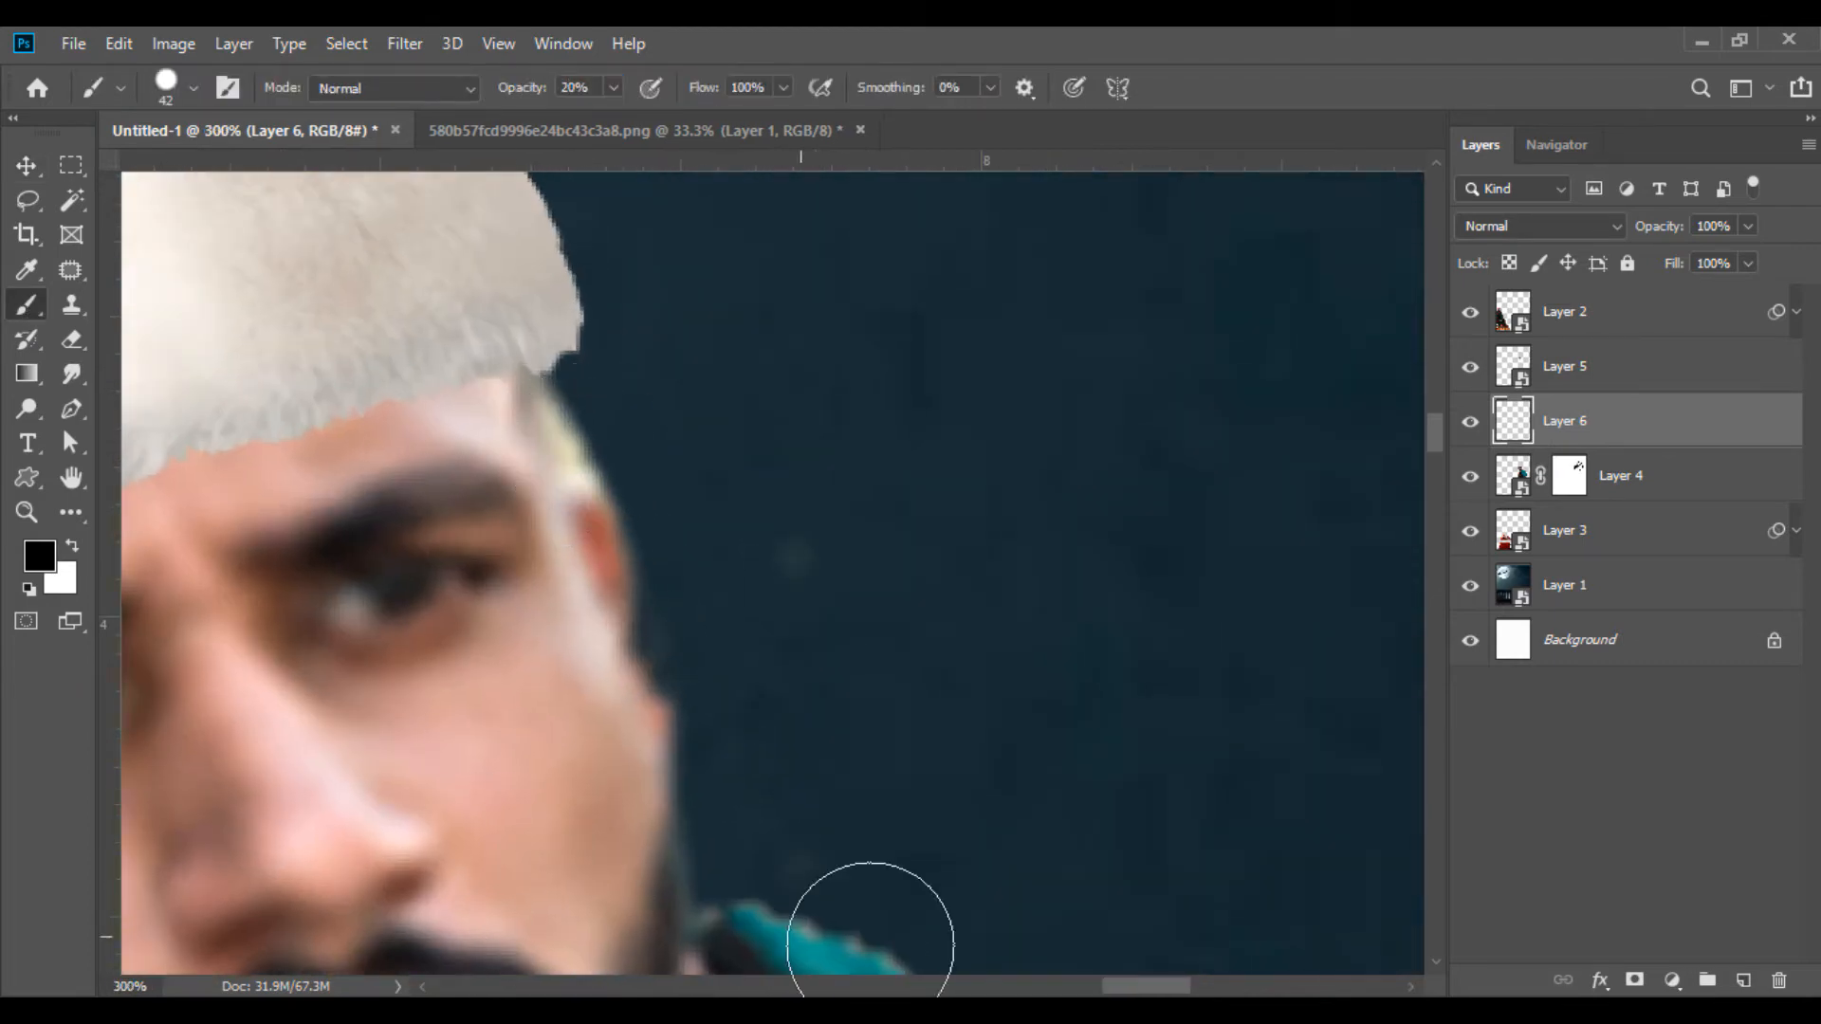
left_click_drag(1129, 987, 1089, 987)
right_click(260, 636)
mouse_move(677, 690)
left_mouse_down()
mouse_move(327, 661)
mouse_move(819, 414)
mouse_move(723, 417)
mouse_move(262, 649)
mouse_move(1098, 333)
left_mouse_up()
left_click(254, 601)
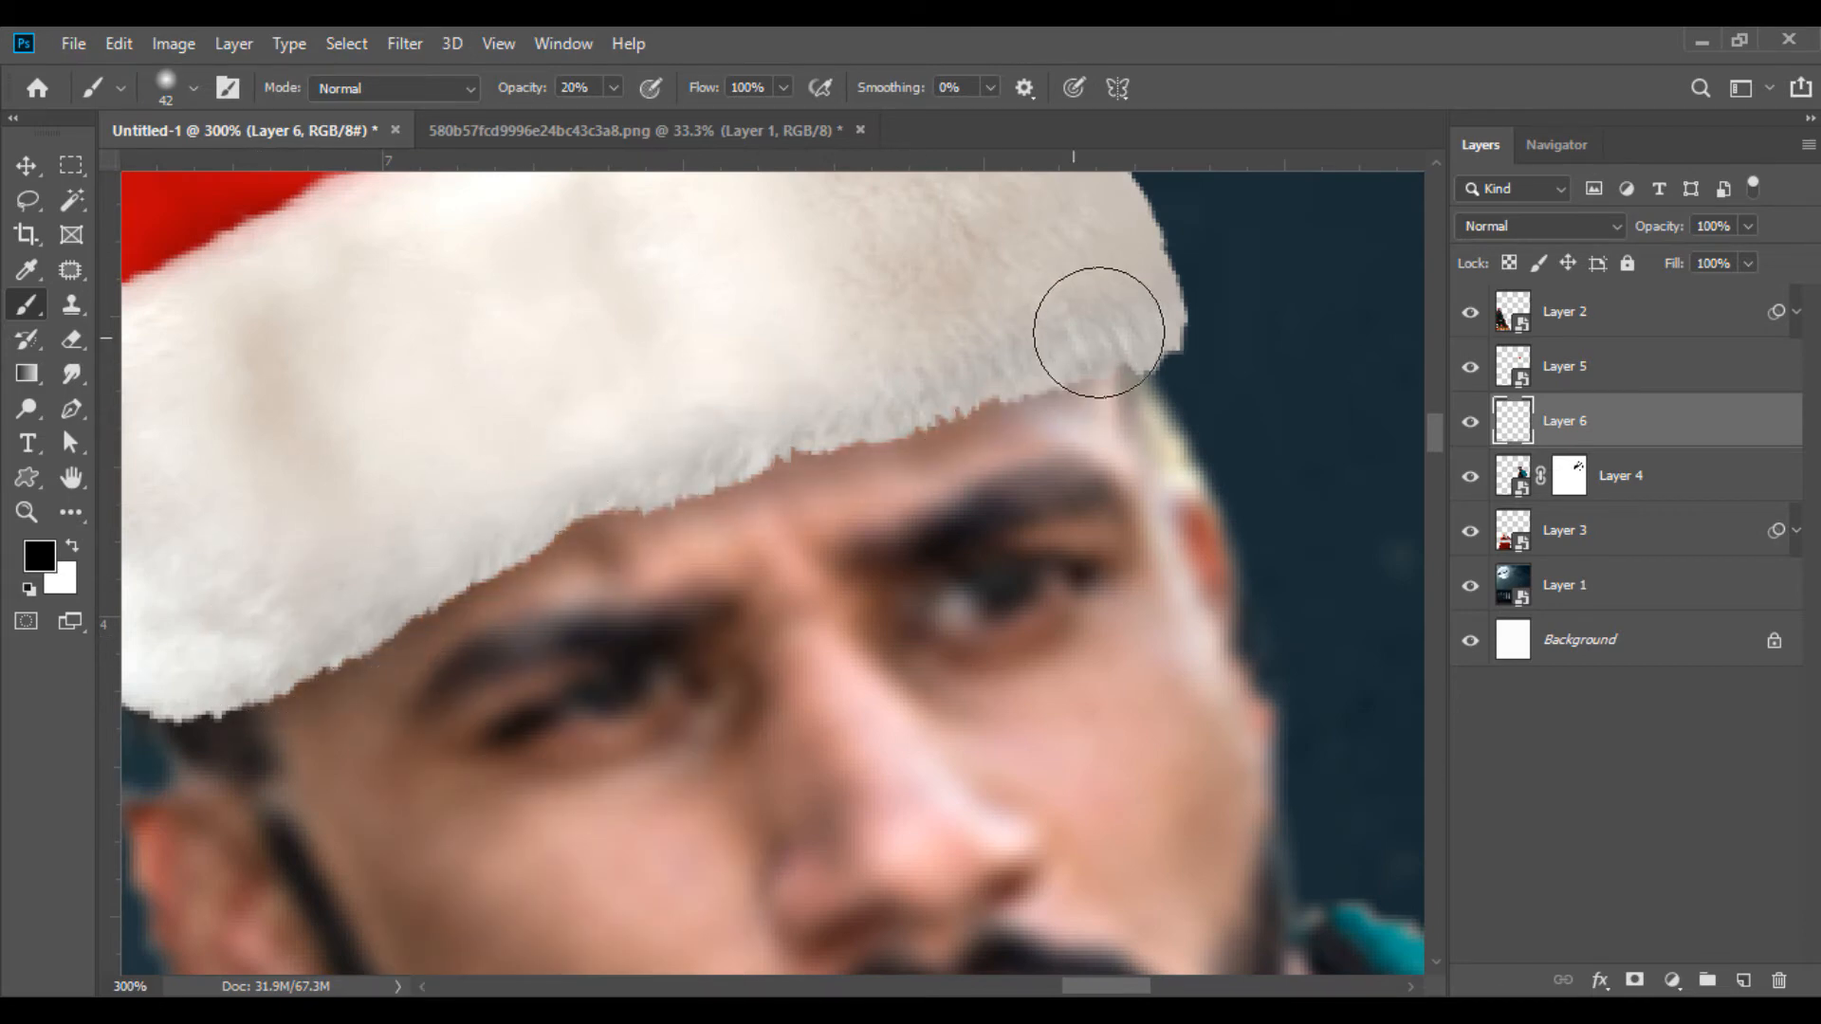
Close the Santa hat document without saving its changes.
key("ctrl+minus")
key("ctrl+minus")
key("ctrl+minus")
key("ctrl+minus")
key("ctrl+minus")
key("ctrl+minus")
key("ctrl+minus")
left_click(25, 167)
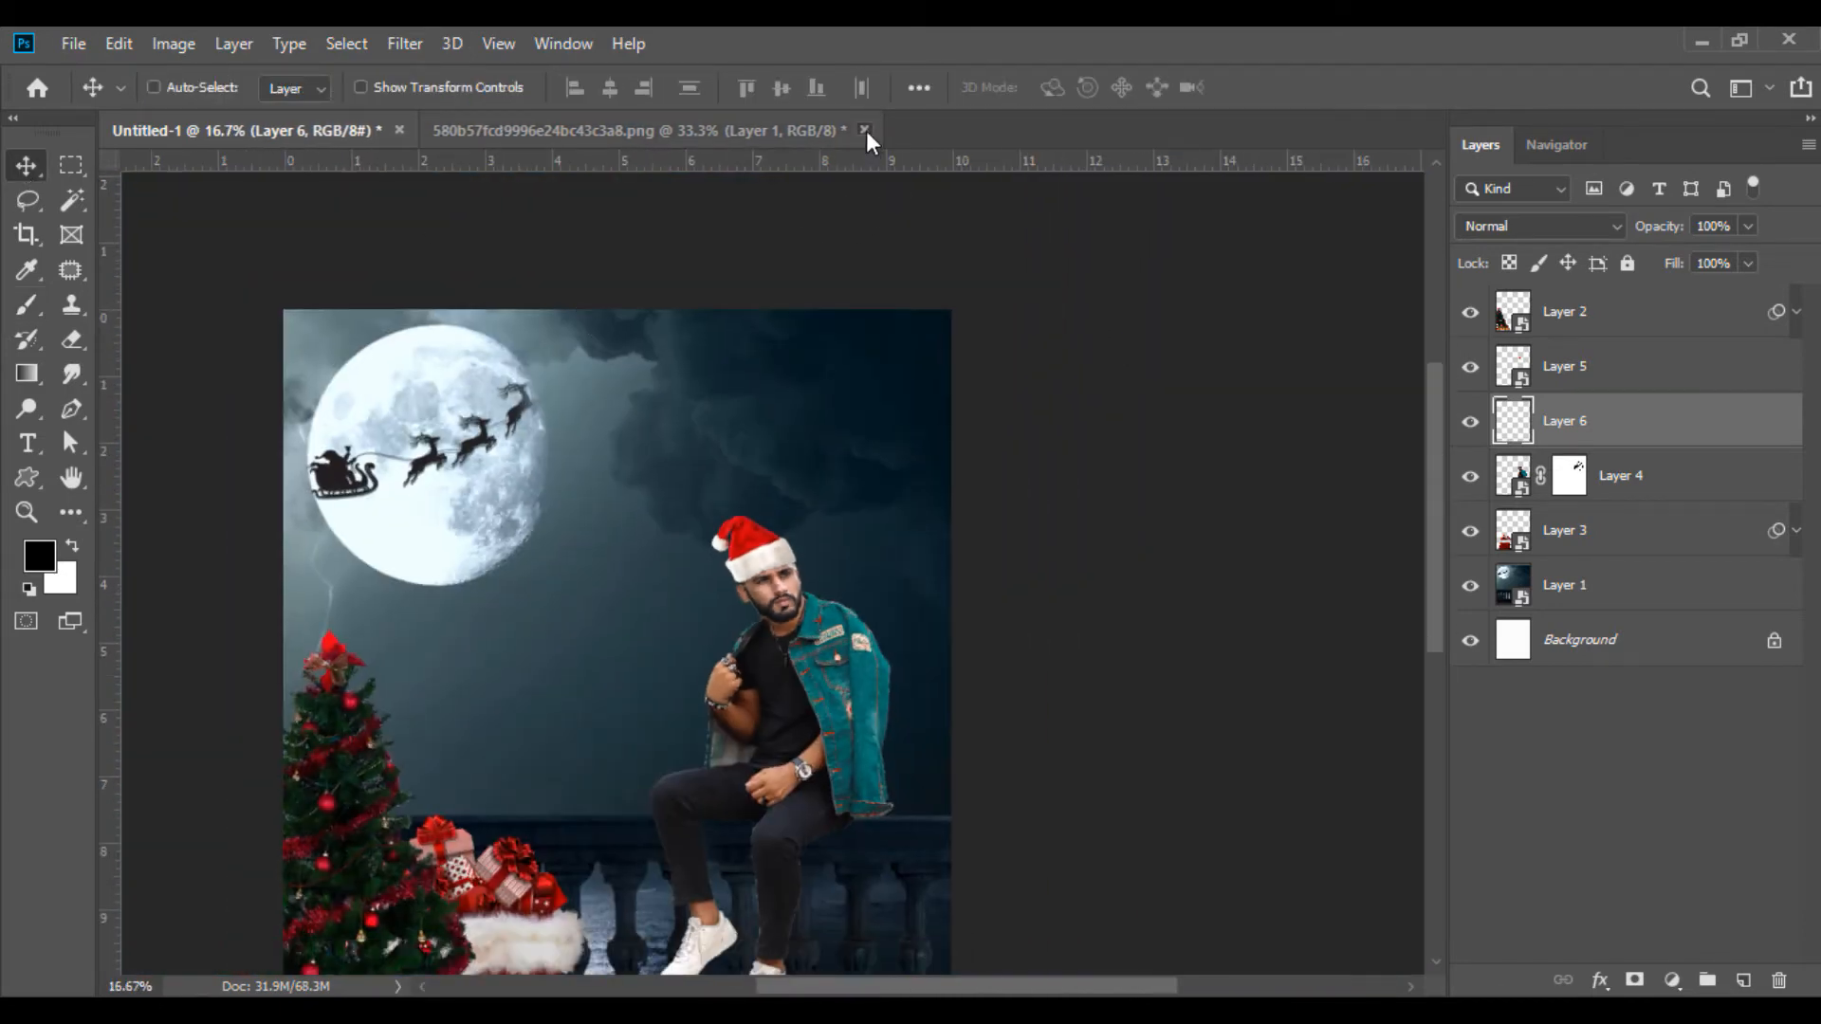
left_click(864, 130)
left_click(886, 415)
Open Reindeer-Antlers-1, convert its layer to a smart object and bring the antlers onto the man's head in the composition.
key("alt+Tab")
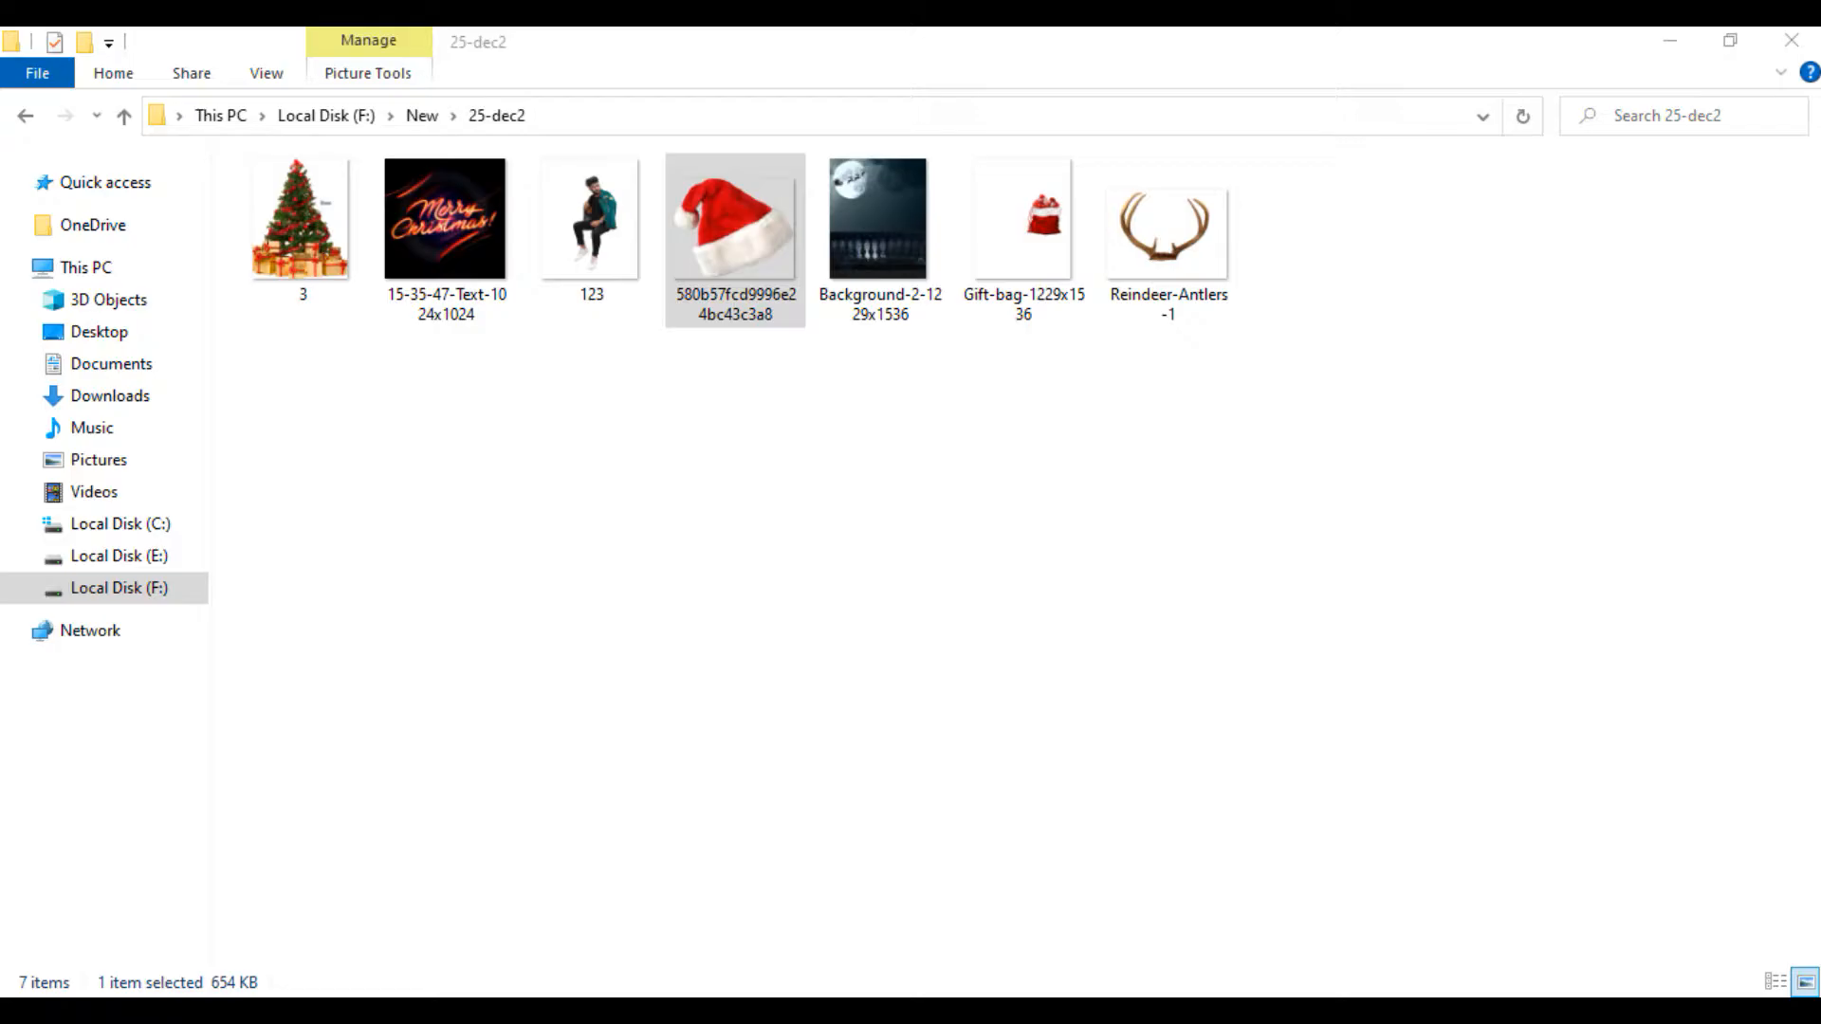
left_click_drag(1187, 270, 682, 123)
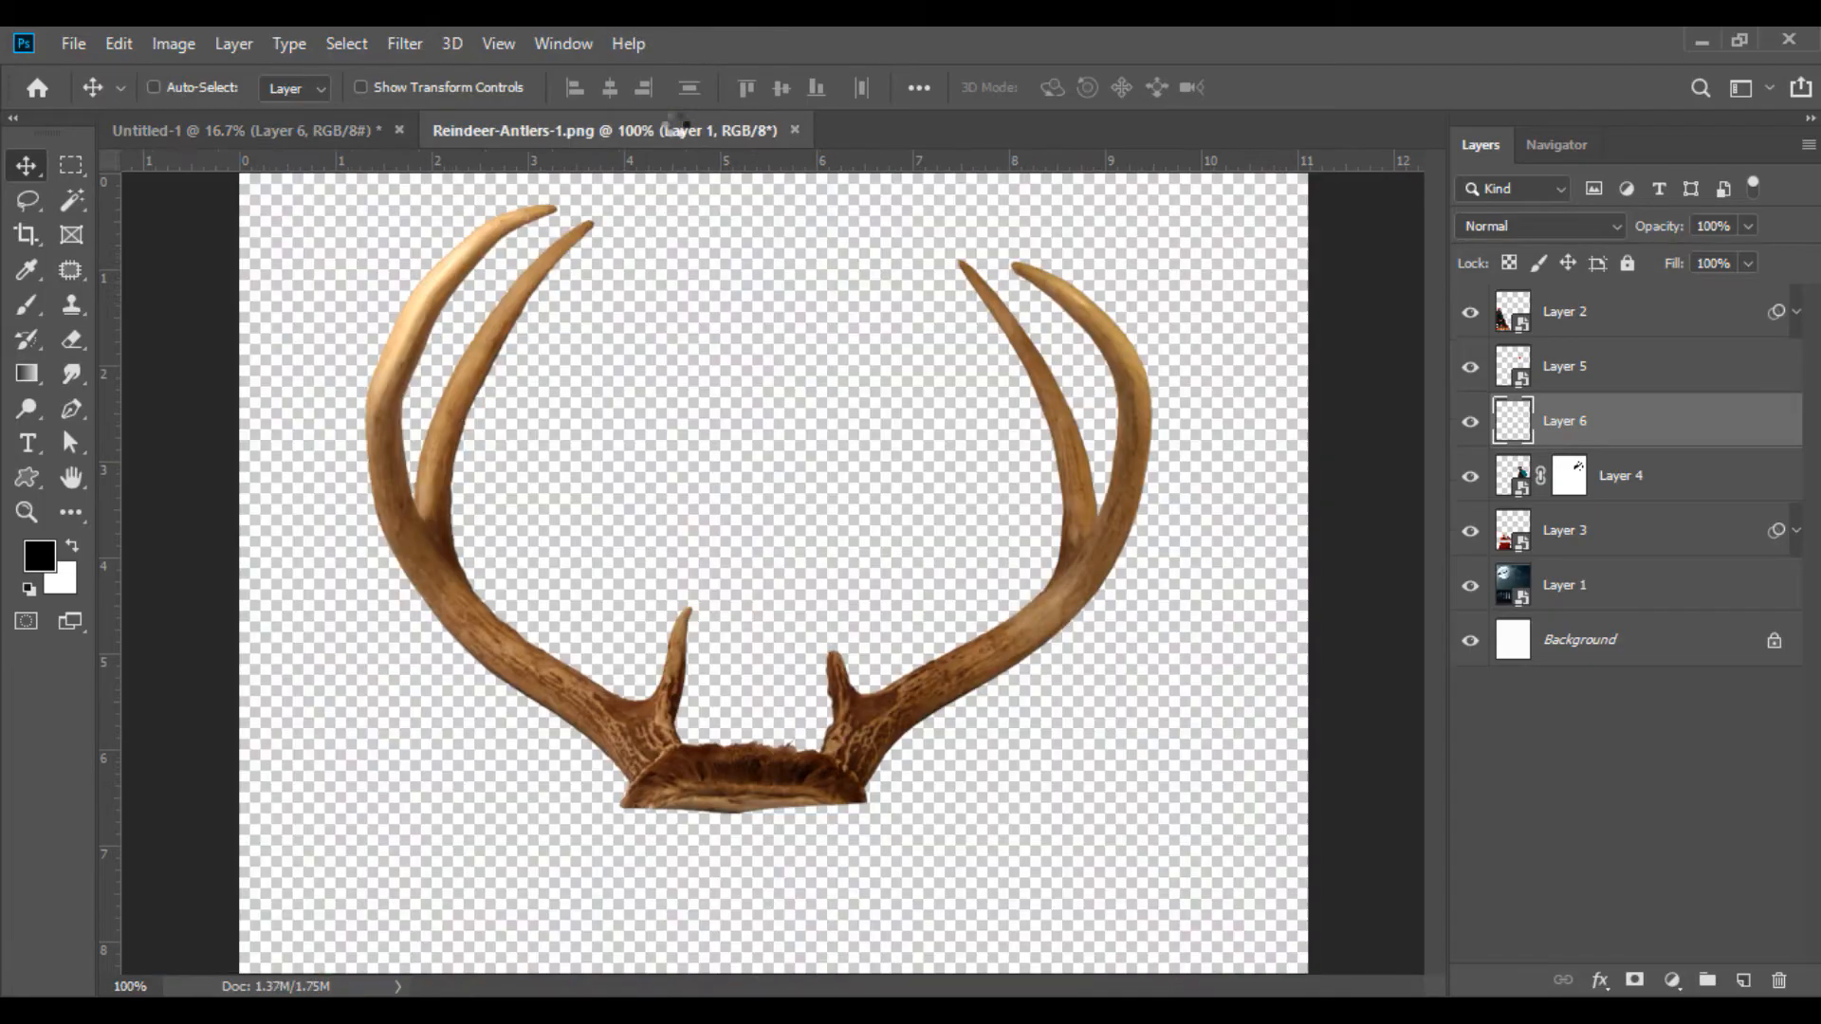
right_click(1577, 305)
left_click(1423, 394)
left_click_drag(682, 776, 741, 550)
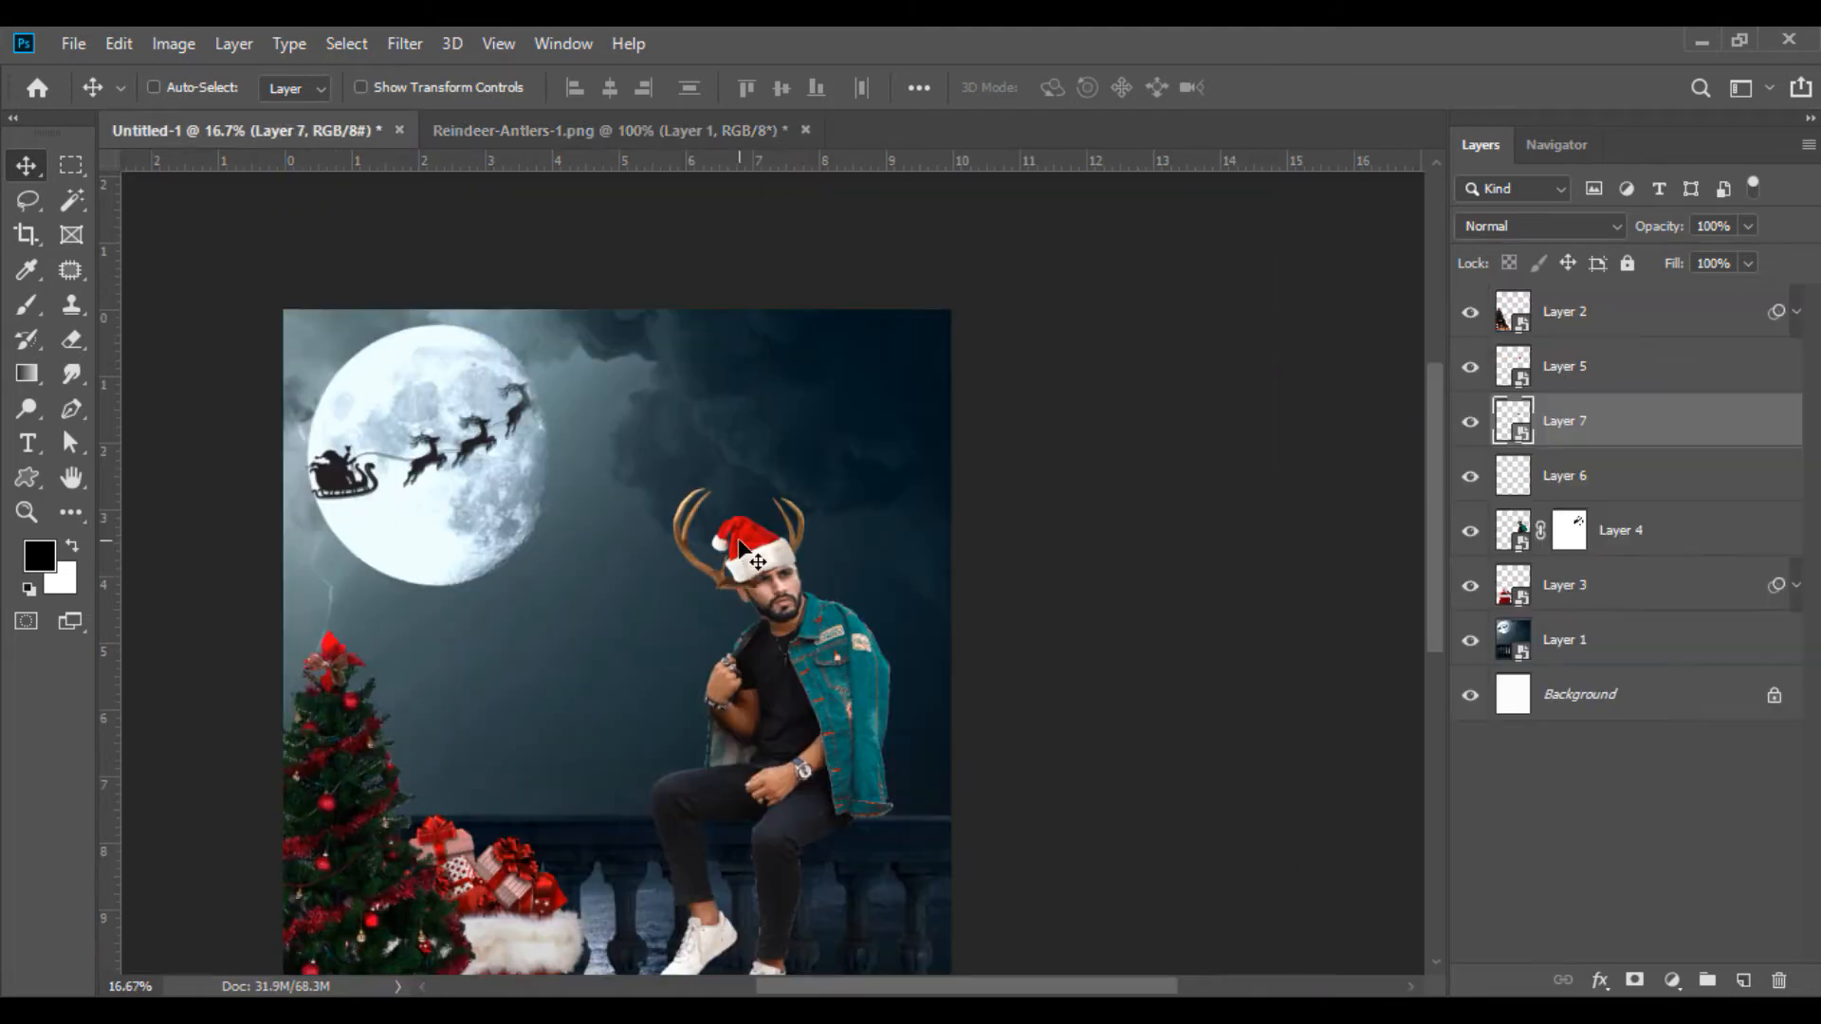
Rotate the antlers counterclockwise to follow the tilt of the man's head and move them up on the hat.
left_click(121, 44)
left_click(254, 622)
left_click_drag(854, 432, 804, 392)
left_click_drag(779, 515, 777, 487)
left_click_drag(842, 423, 831, 413)
left_click_drag(780, 493, 778, 508)
Resize and nudge the antlers into place behind the Santa hat, and close the antlers document without saving.
left_click_drag(598, 90, 607, 91)
left_click_drag(736, 510, 737, 495)
key("Up")
key("Up")
key("Up")
key("Down")
key("Down")
left_click(26, 165)
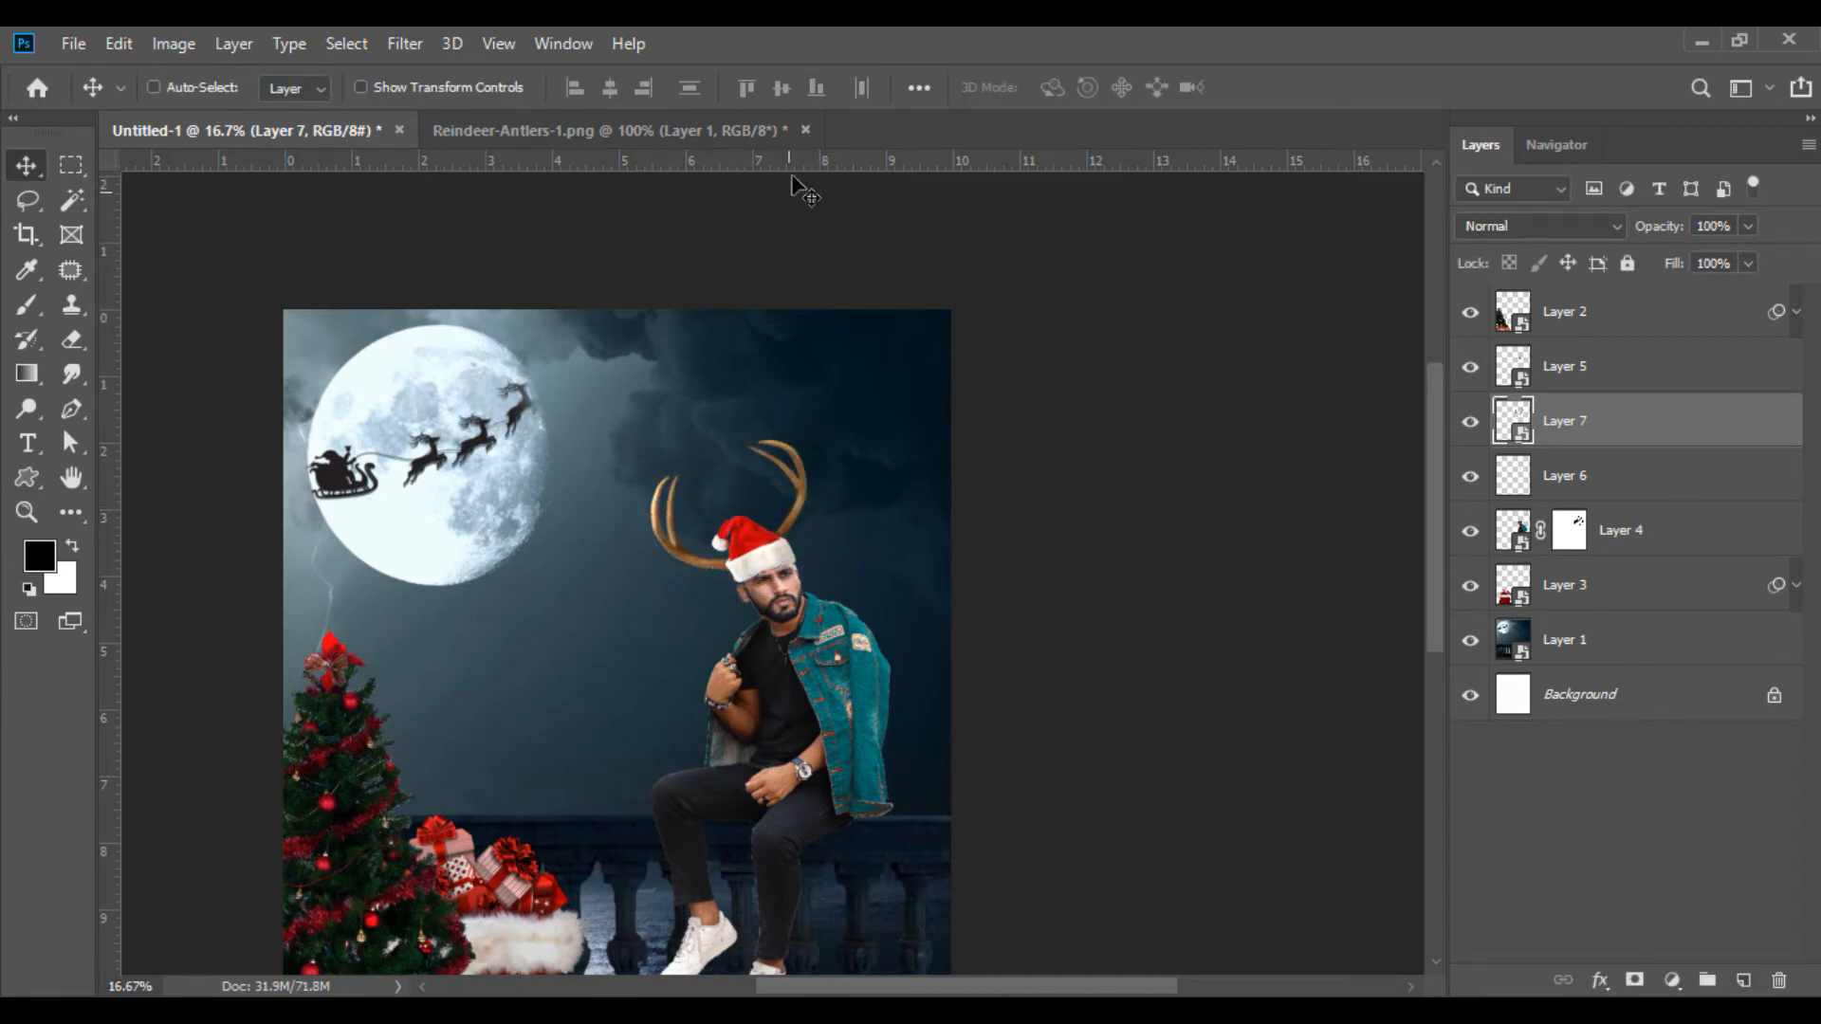
left_click(804, 129)
left_click(898, 415)
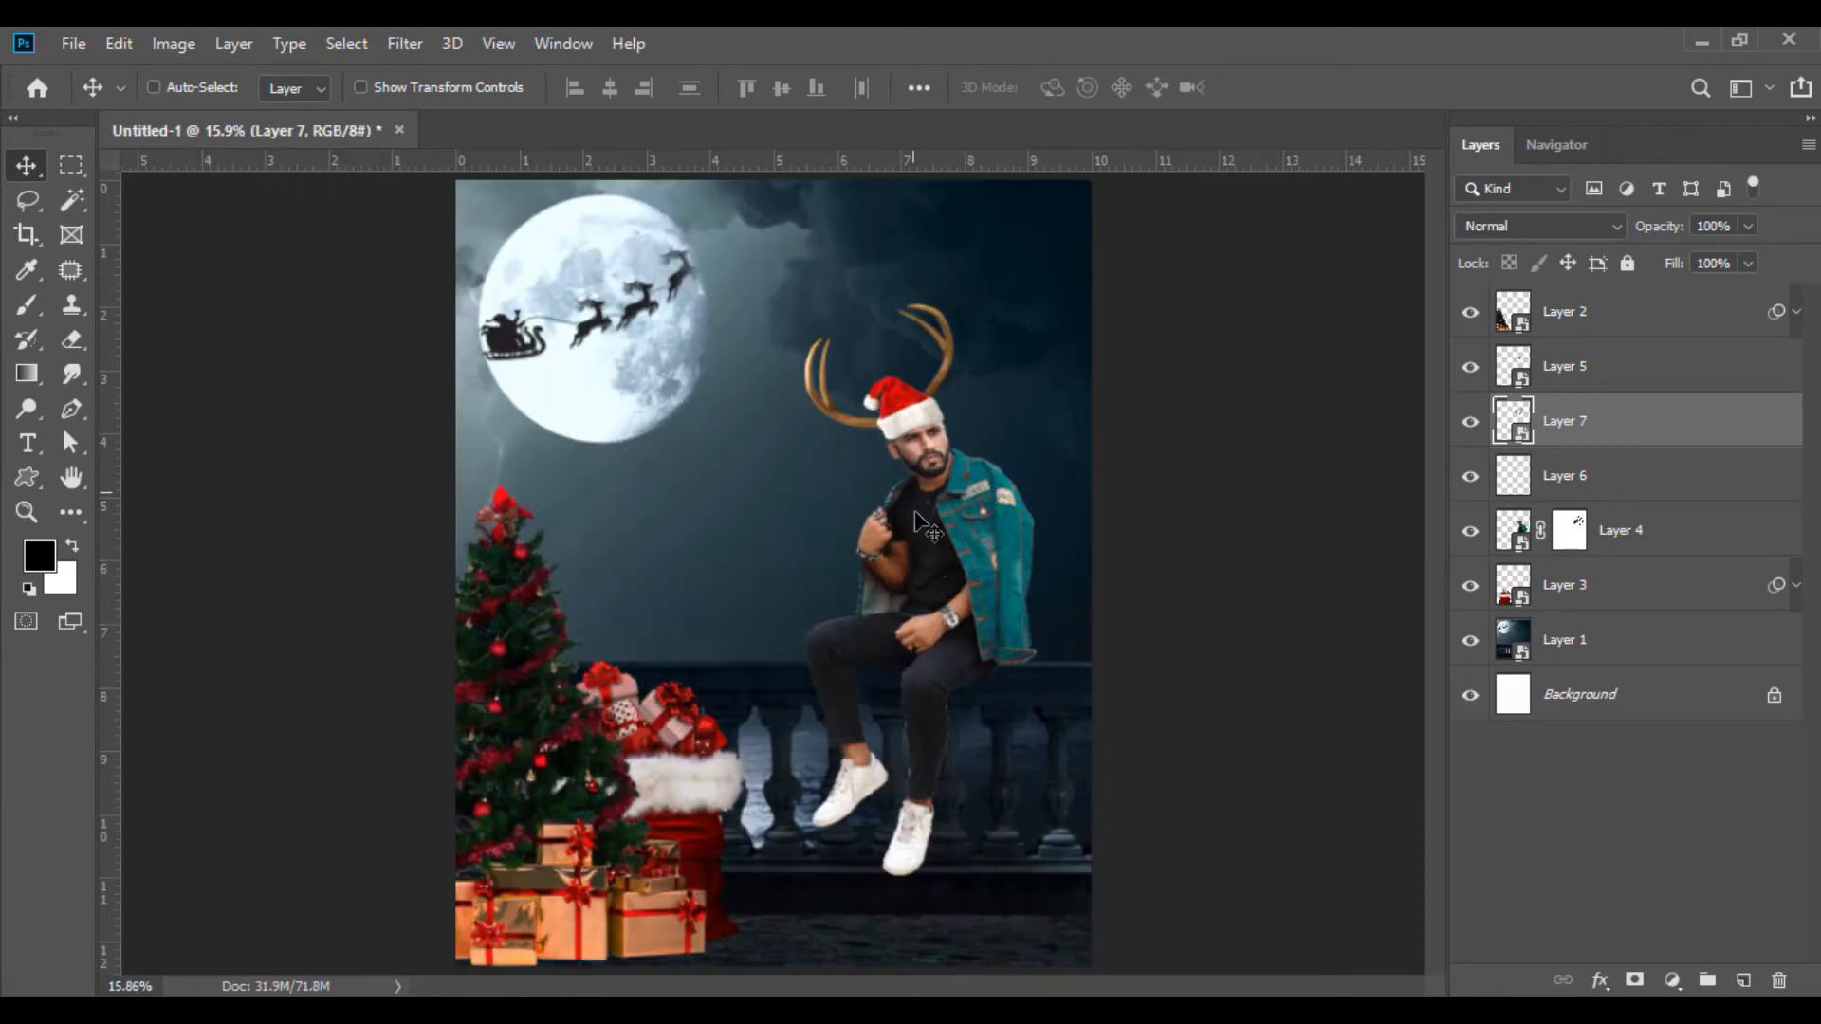
Load the man's outline as a selection and add a new layer above his layer with the Overlay blend mode.
left_click(1513, 528, "ctrl")
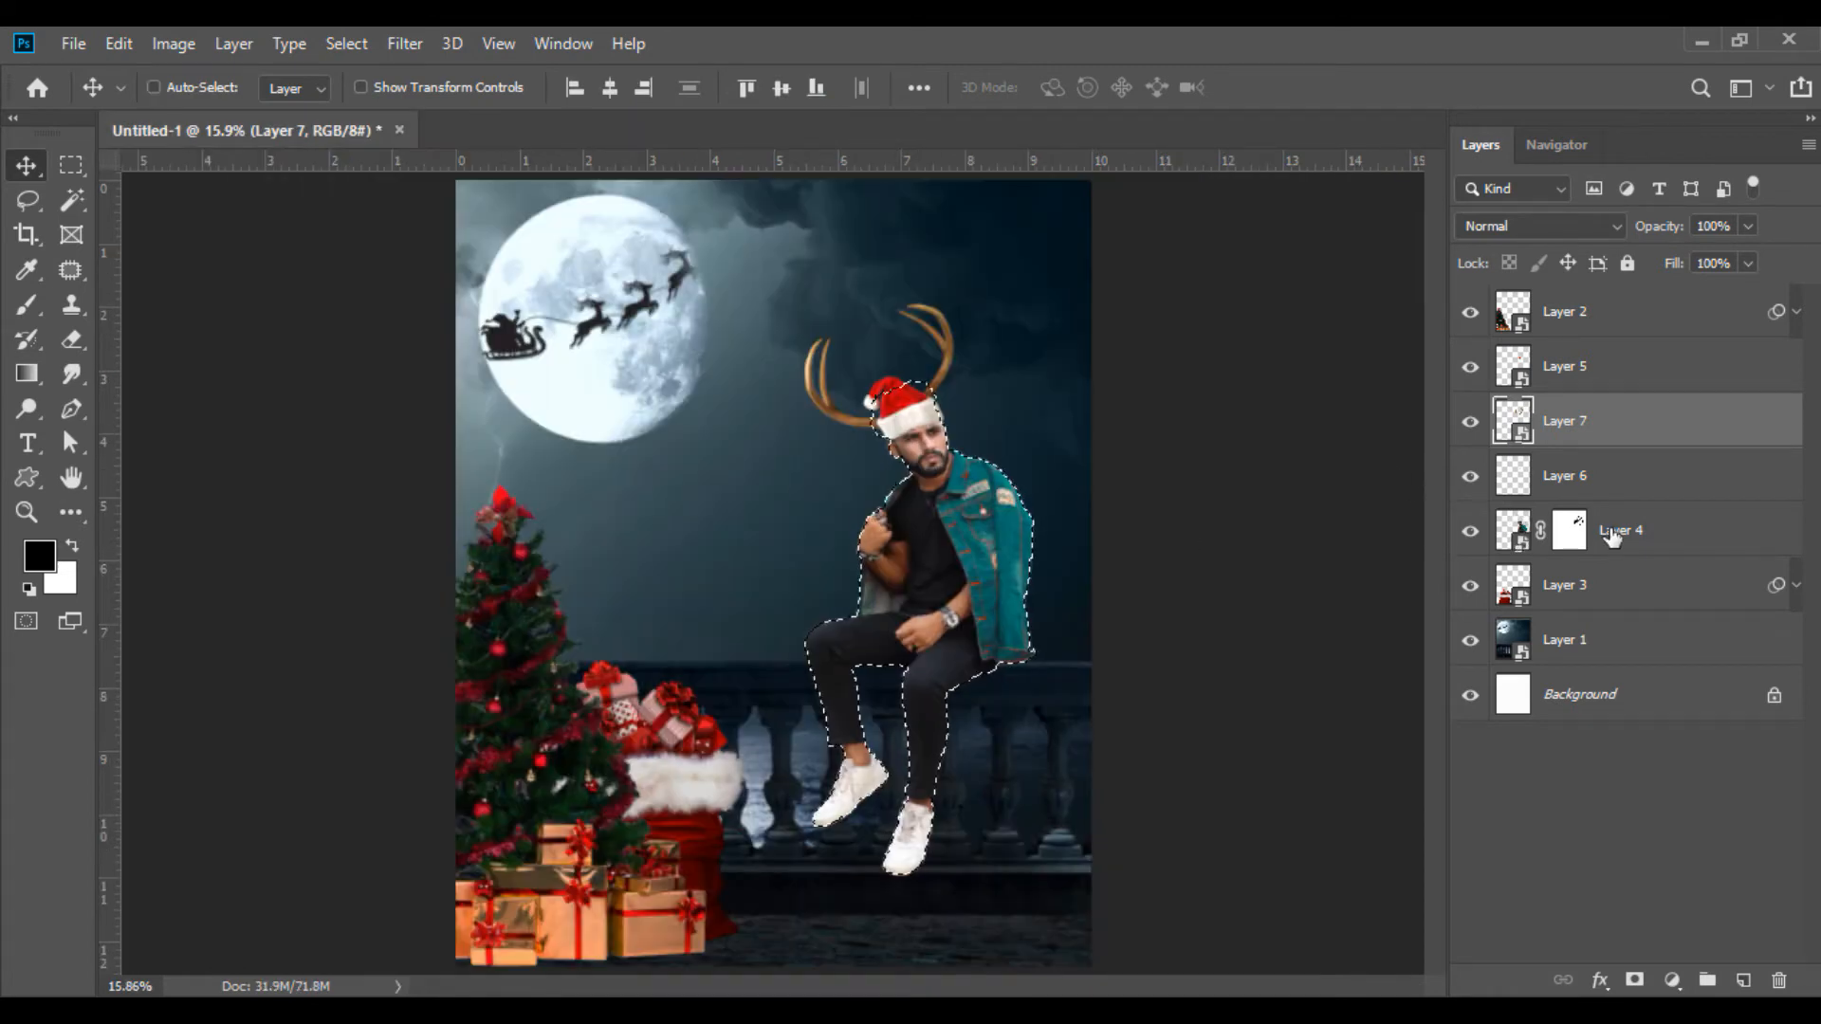
left_click(1617, 529)
left_click(1743, 980)
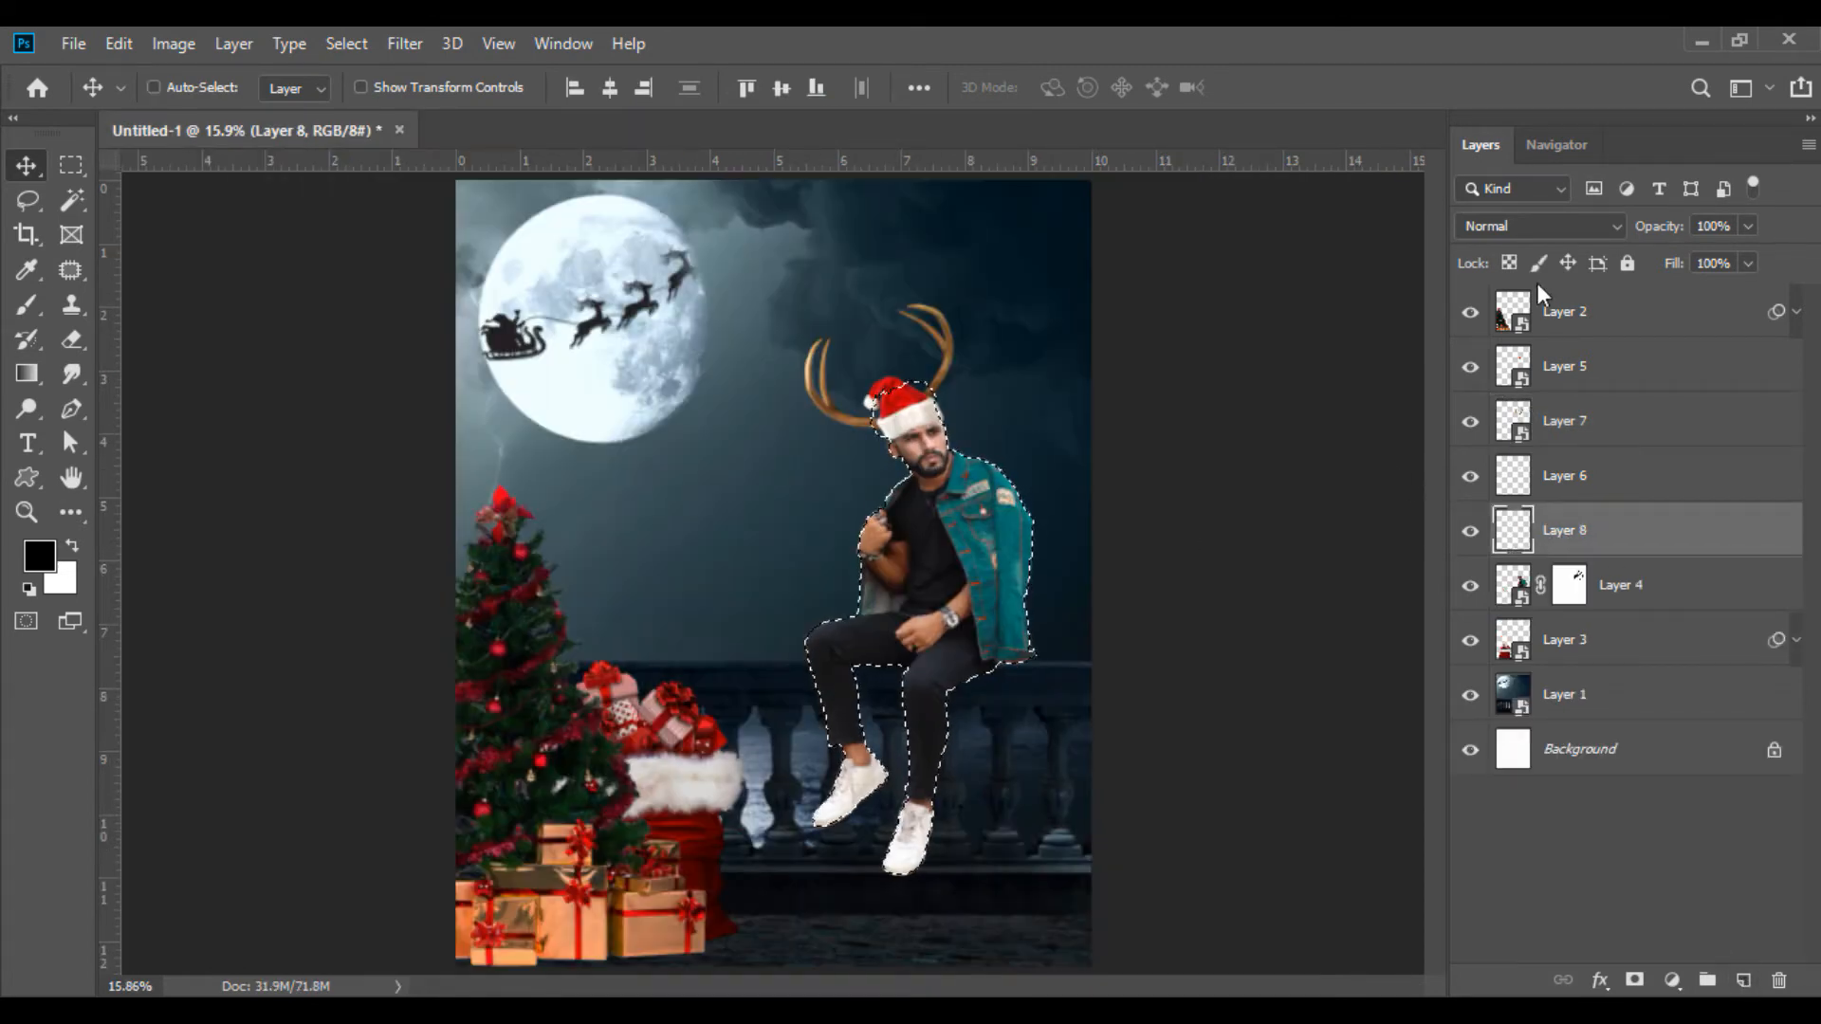
left_click(1544, 227)
left_click(1504, 545)
Brush soft black shading at 20% opacity over the seated man inside the selection, and deselect.
key("b")
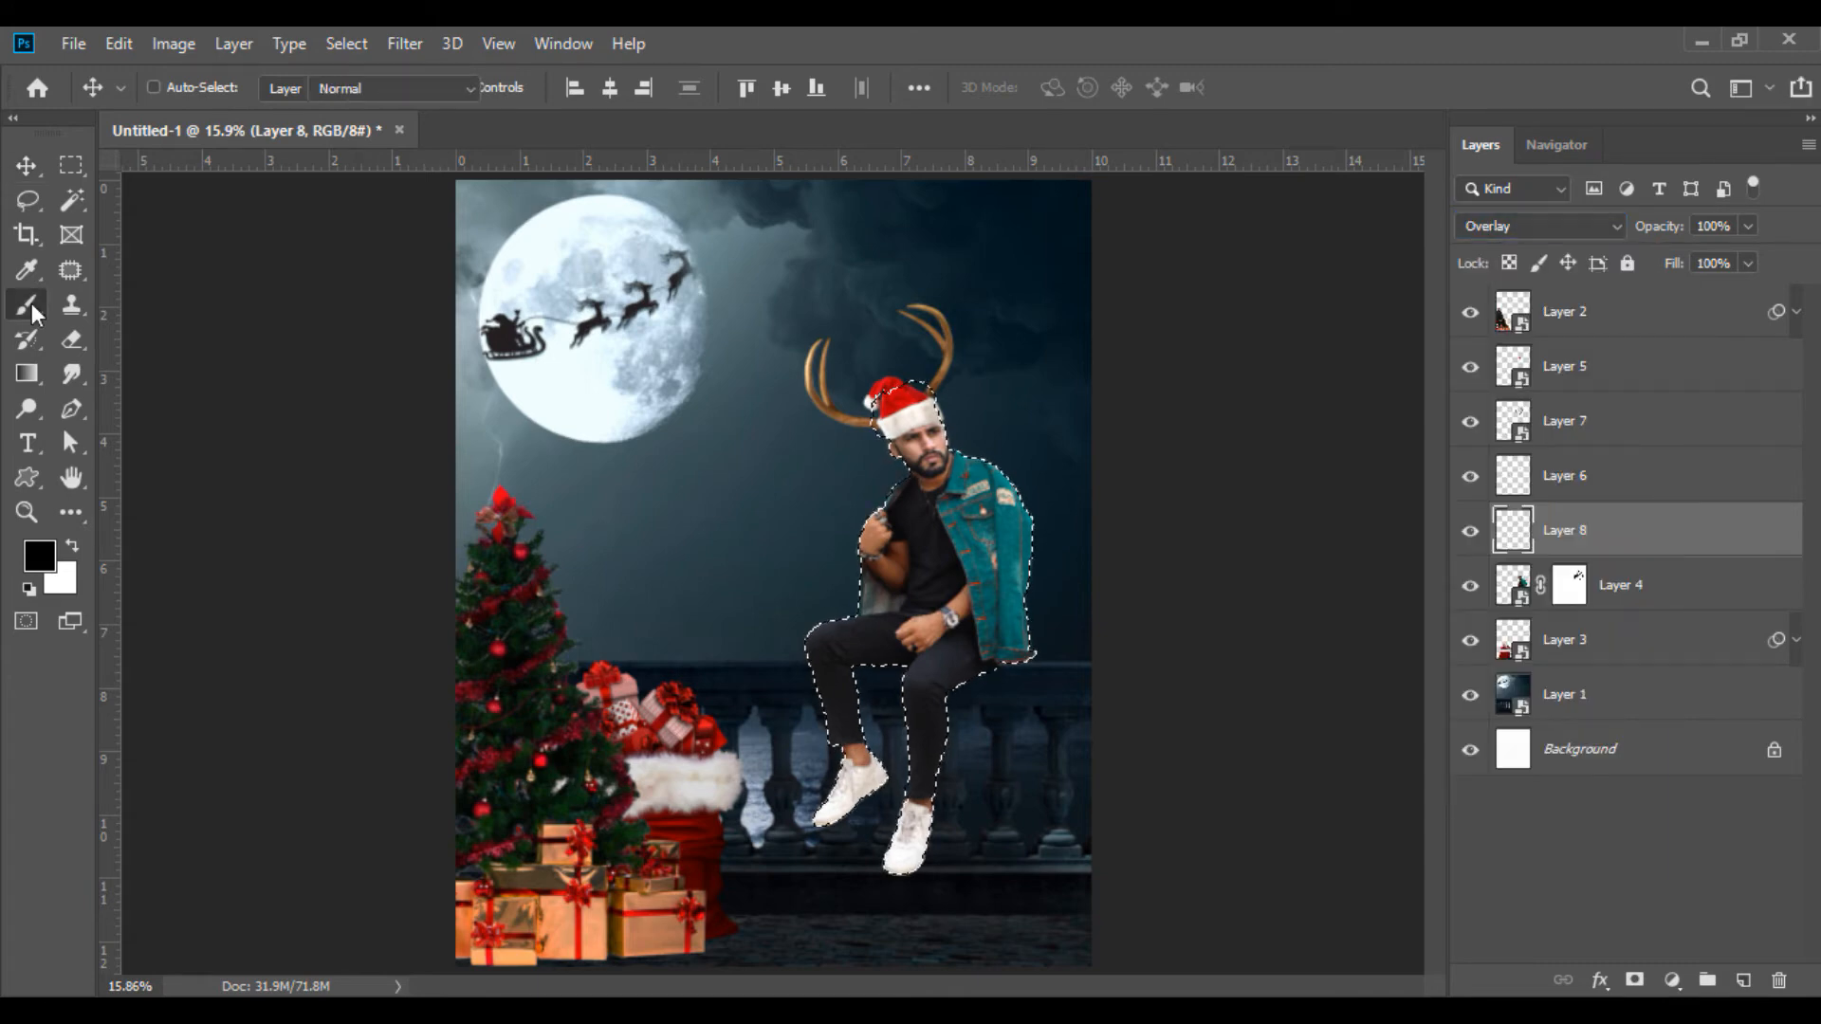
scroll(866, 589, "up", 5)
right_click(901, 455)
left_click_drag(1080, 518, 1106, 521)
left_click(661, 462)
scroll(1150, 584, "down", 5)
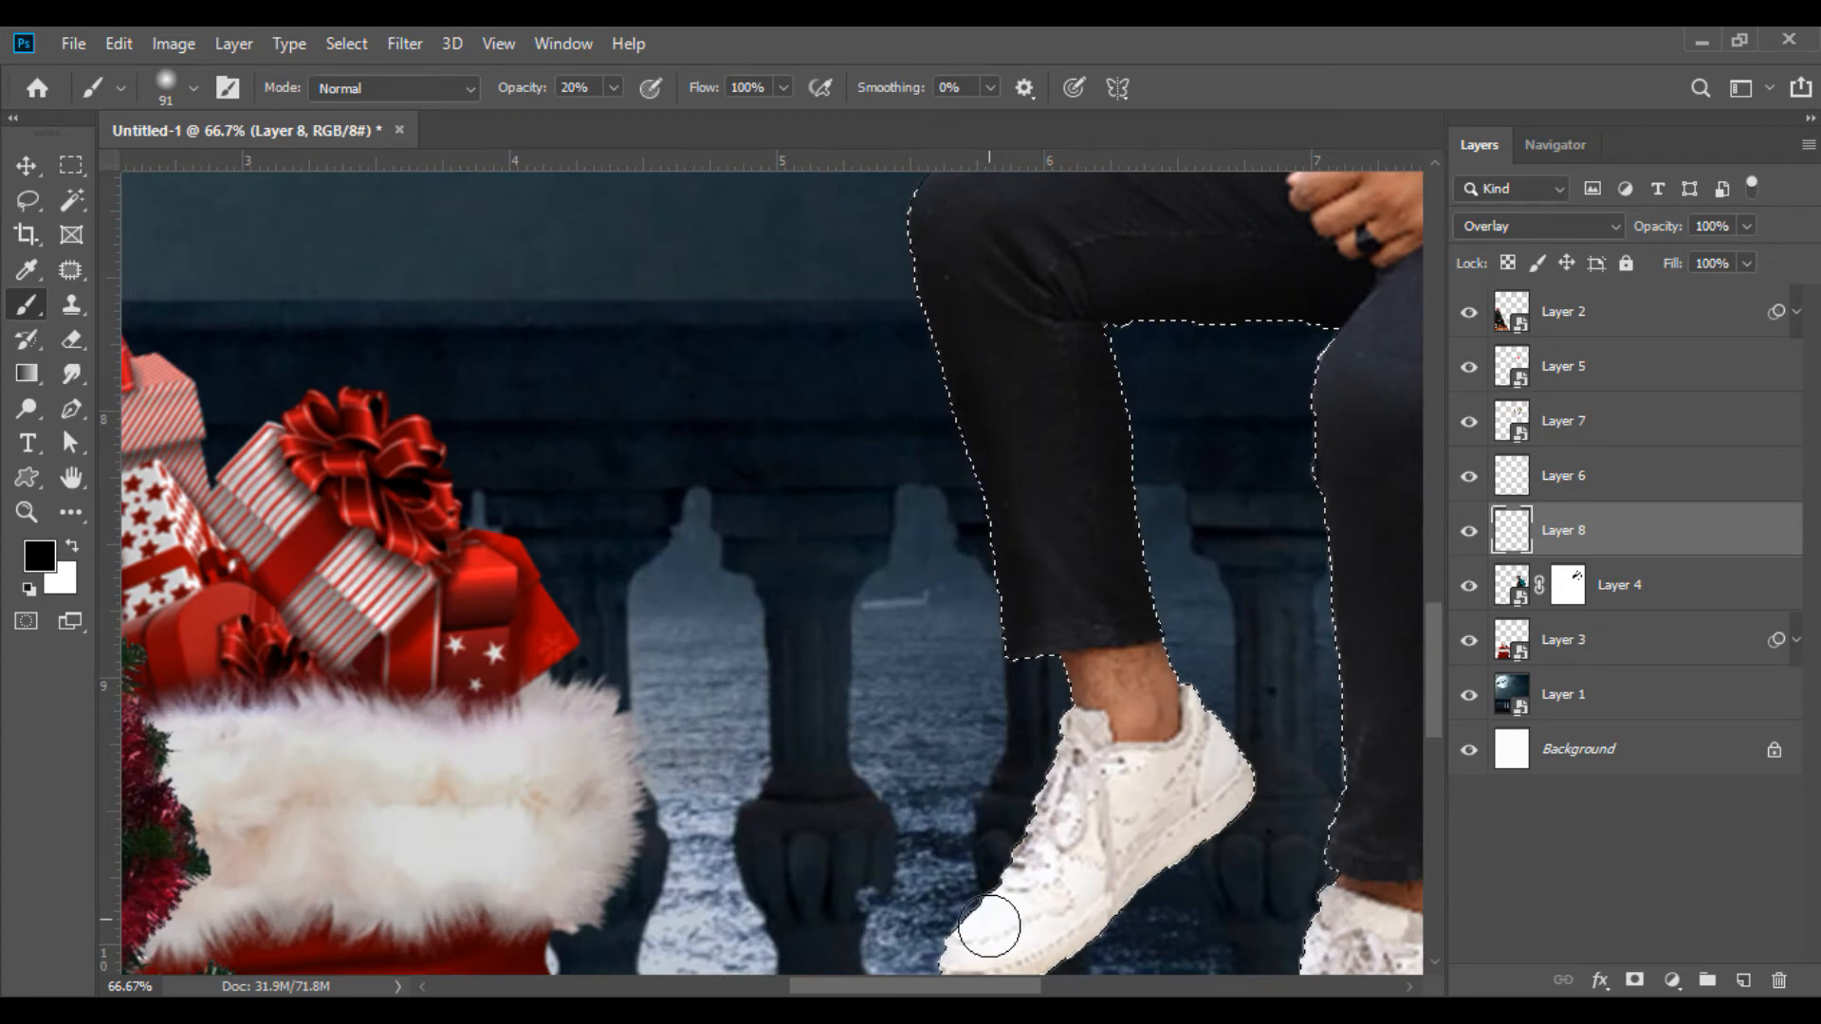
scroll(902, 537, "right", 5)
scroll(841, 589, "up", 5)
key("v")
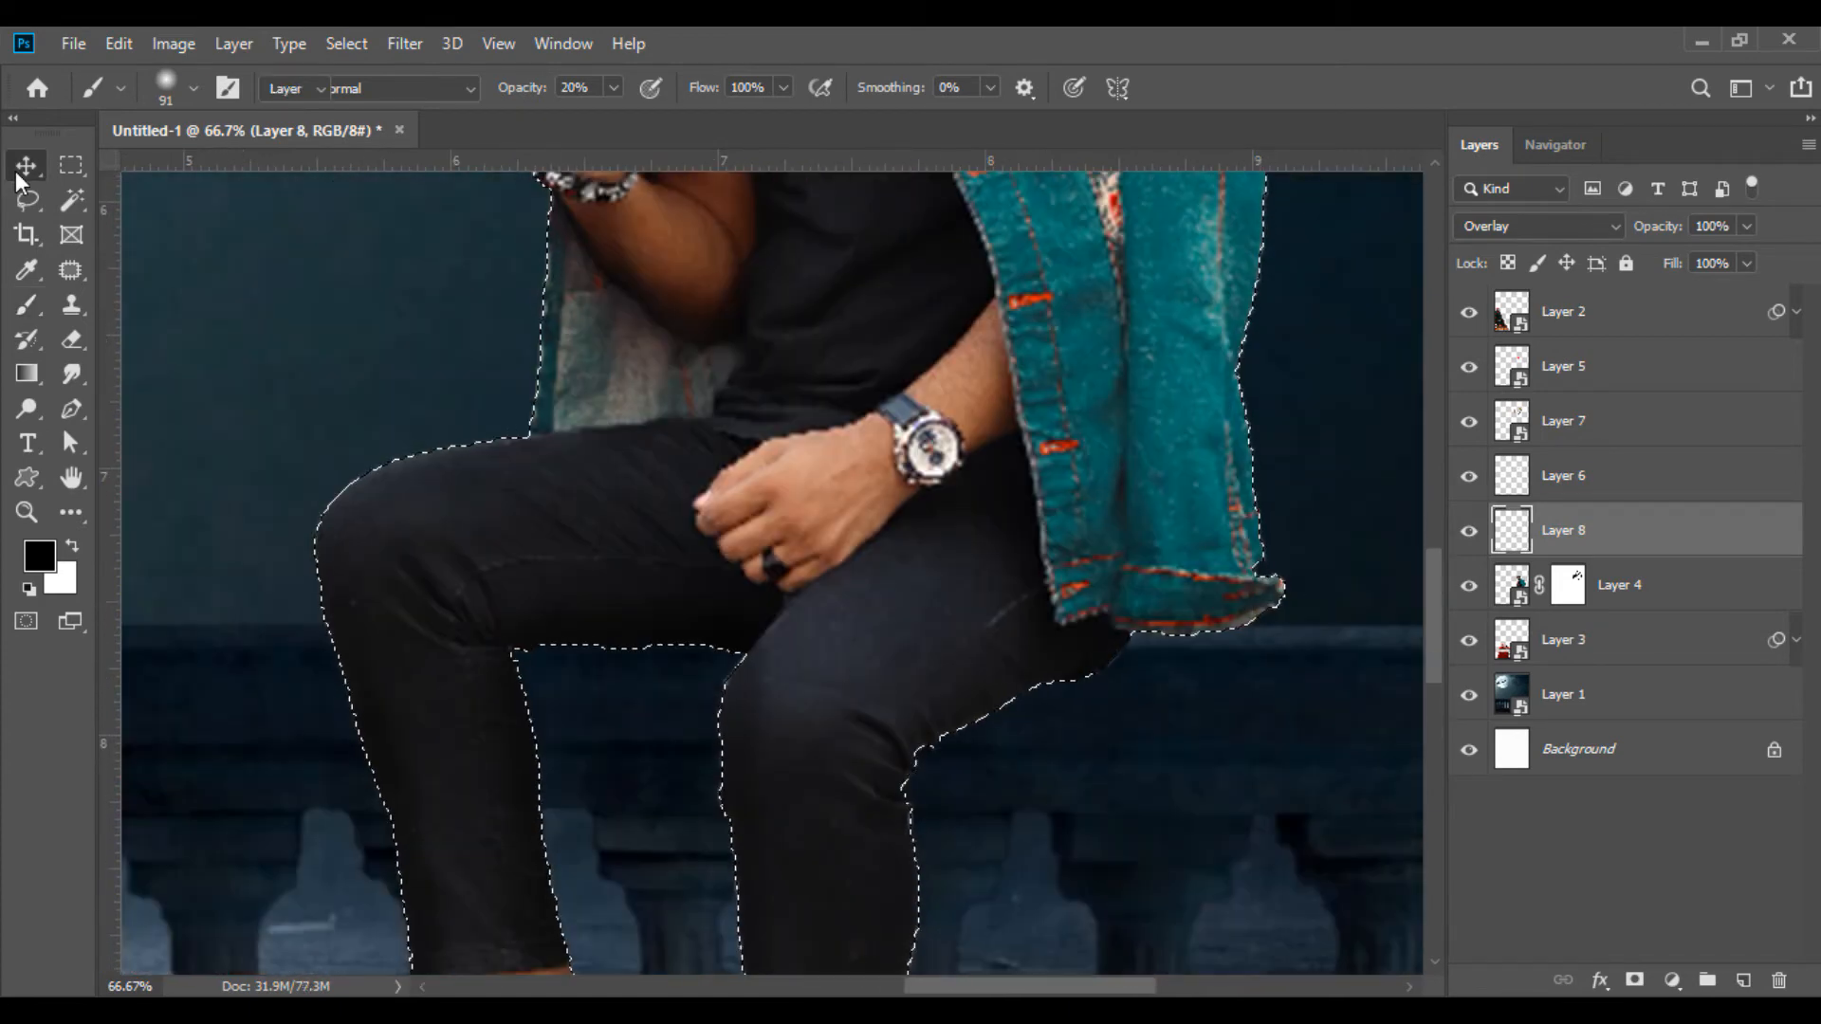
left_click(343, 44)
left_click(370, 93)
Add a new layer directly above Layer 1 and paint a soft black shadow at 30% opacity beside the man's legs and shoes.
left_click(1567, 696)
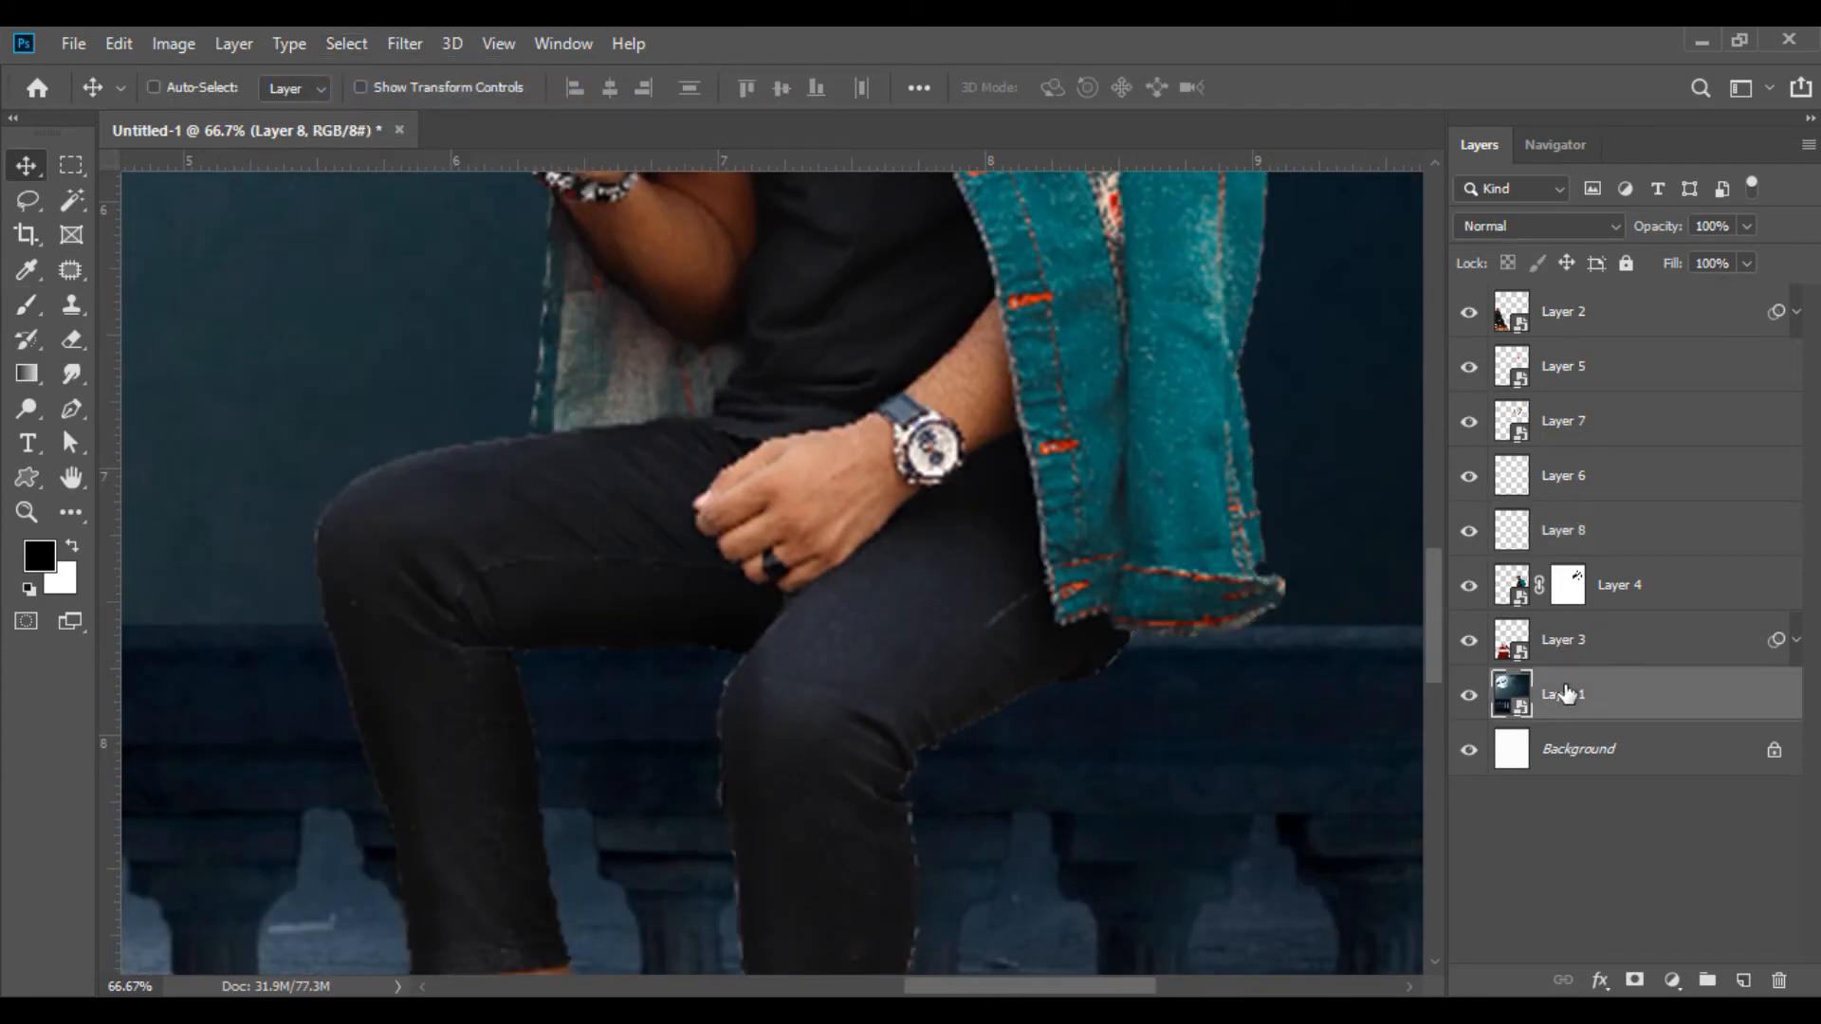
left_click(1743, 982)
scroll(353, 415, "down", 3)
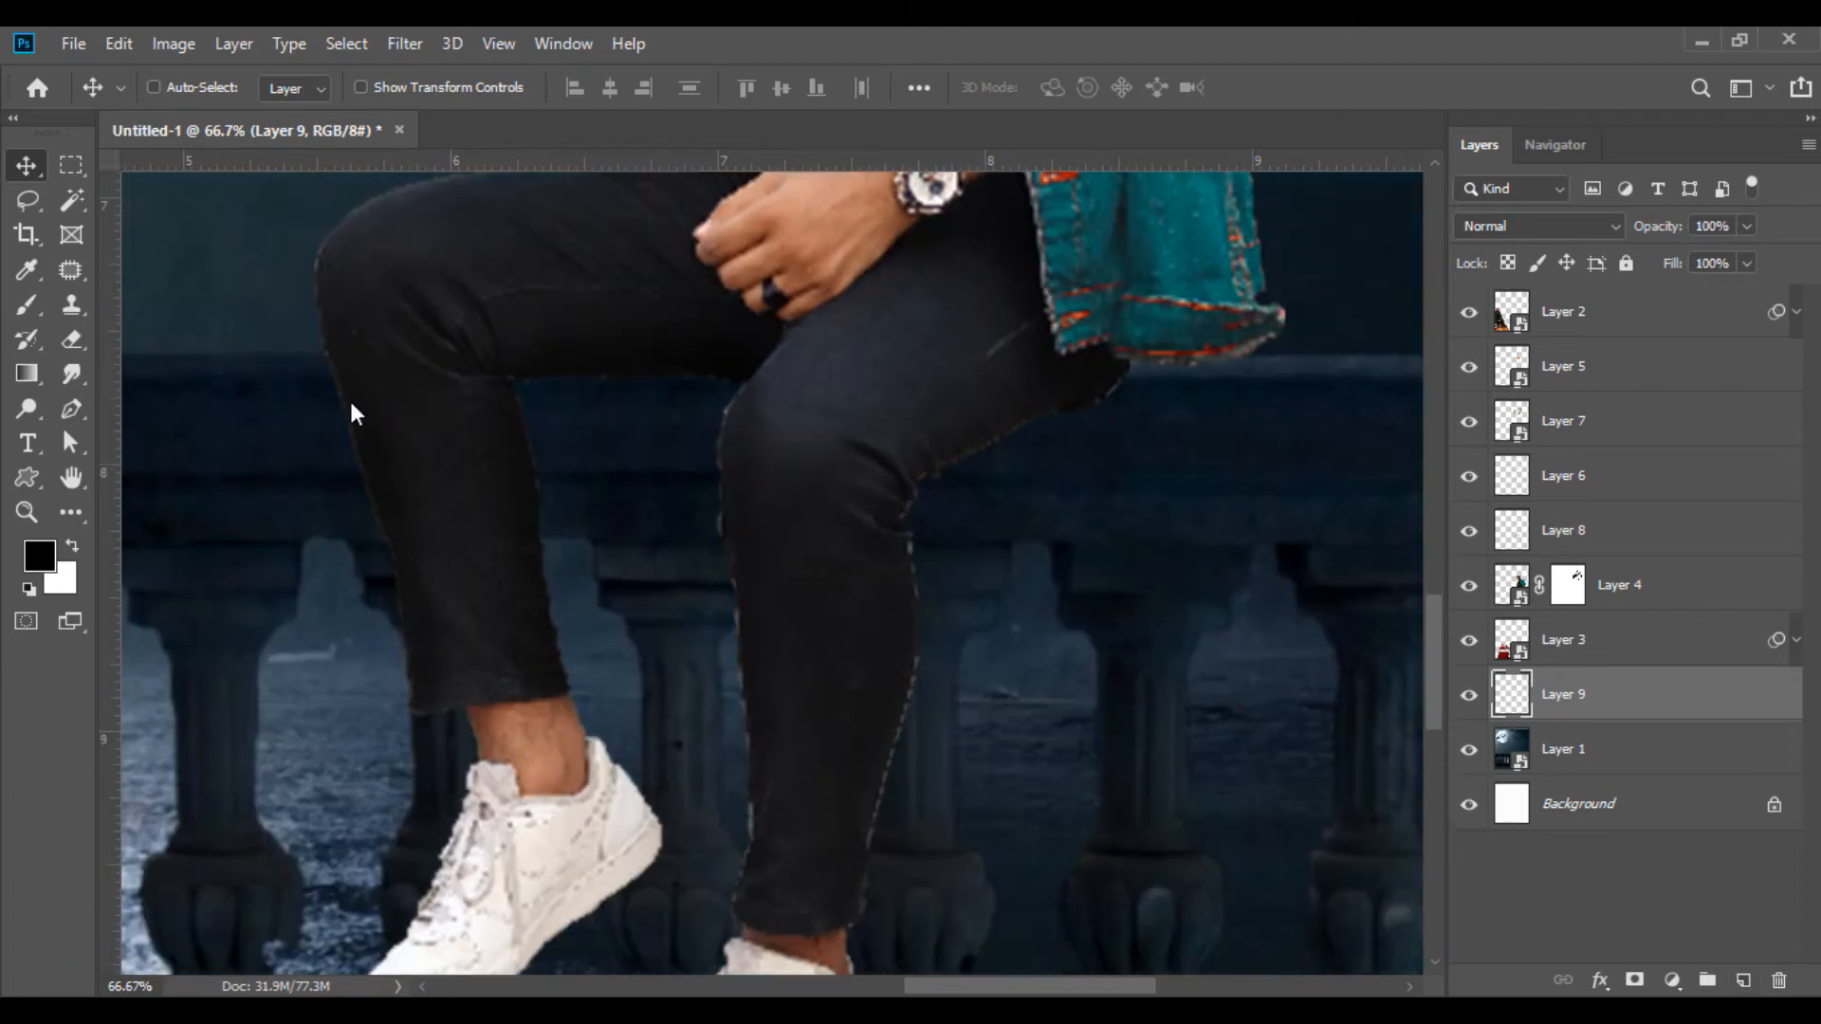
left_click(29, 309)
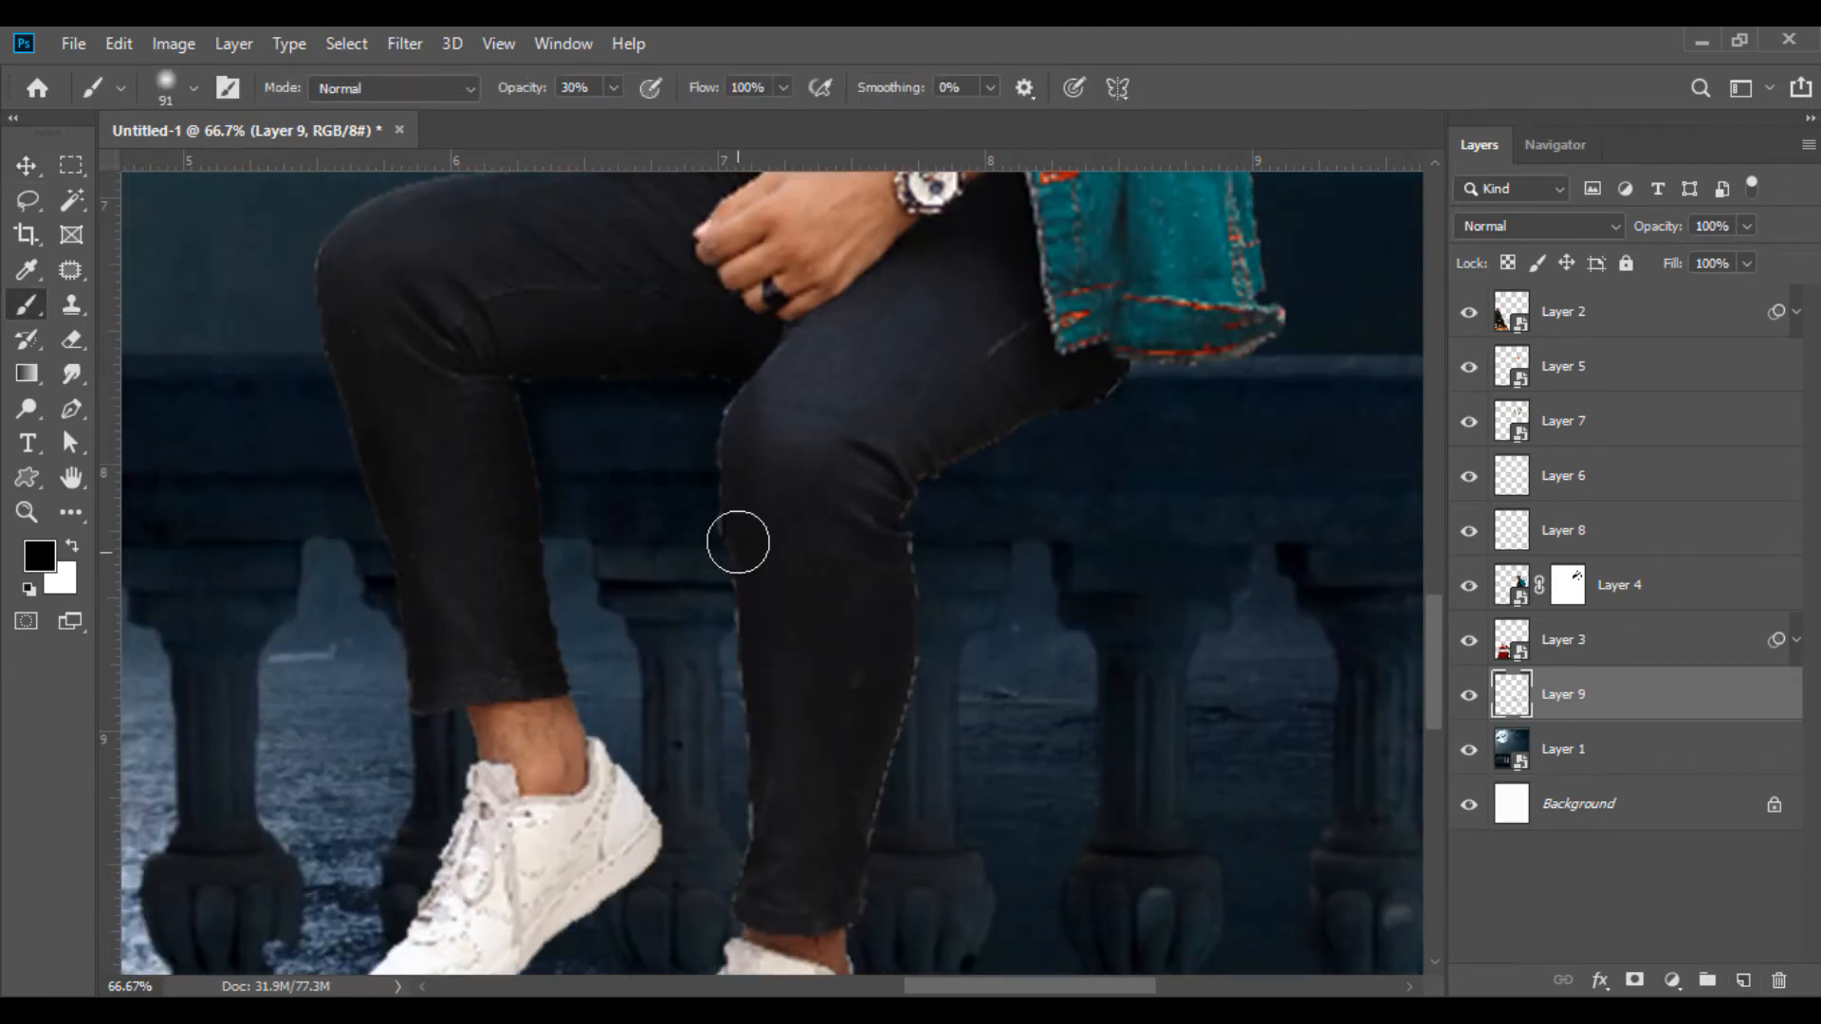
left_click_drag(1127, 363, 849, 963)
scroll(854, 759, "down", 3)
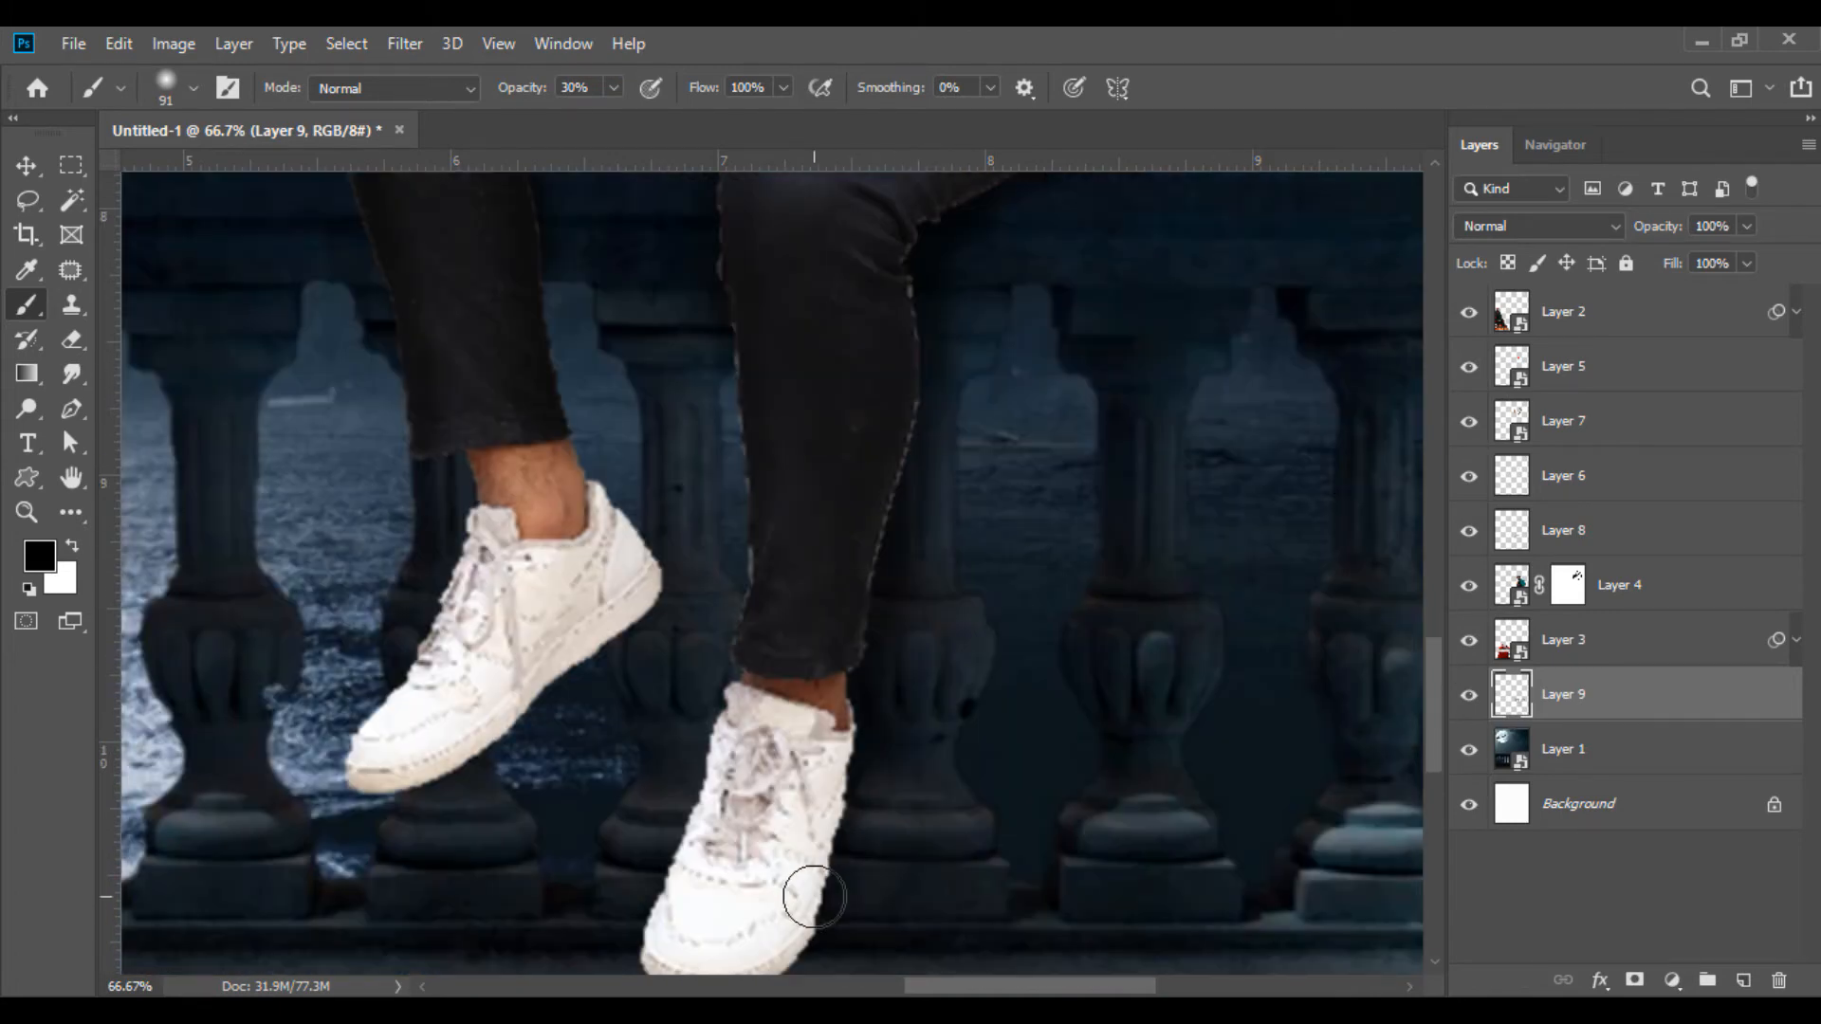
scroll(806, 670, "down", 2)
scroll(674, 806, "down", 5)
left_click(29, 168)
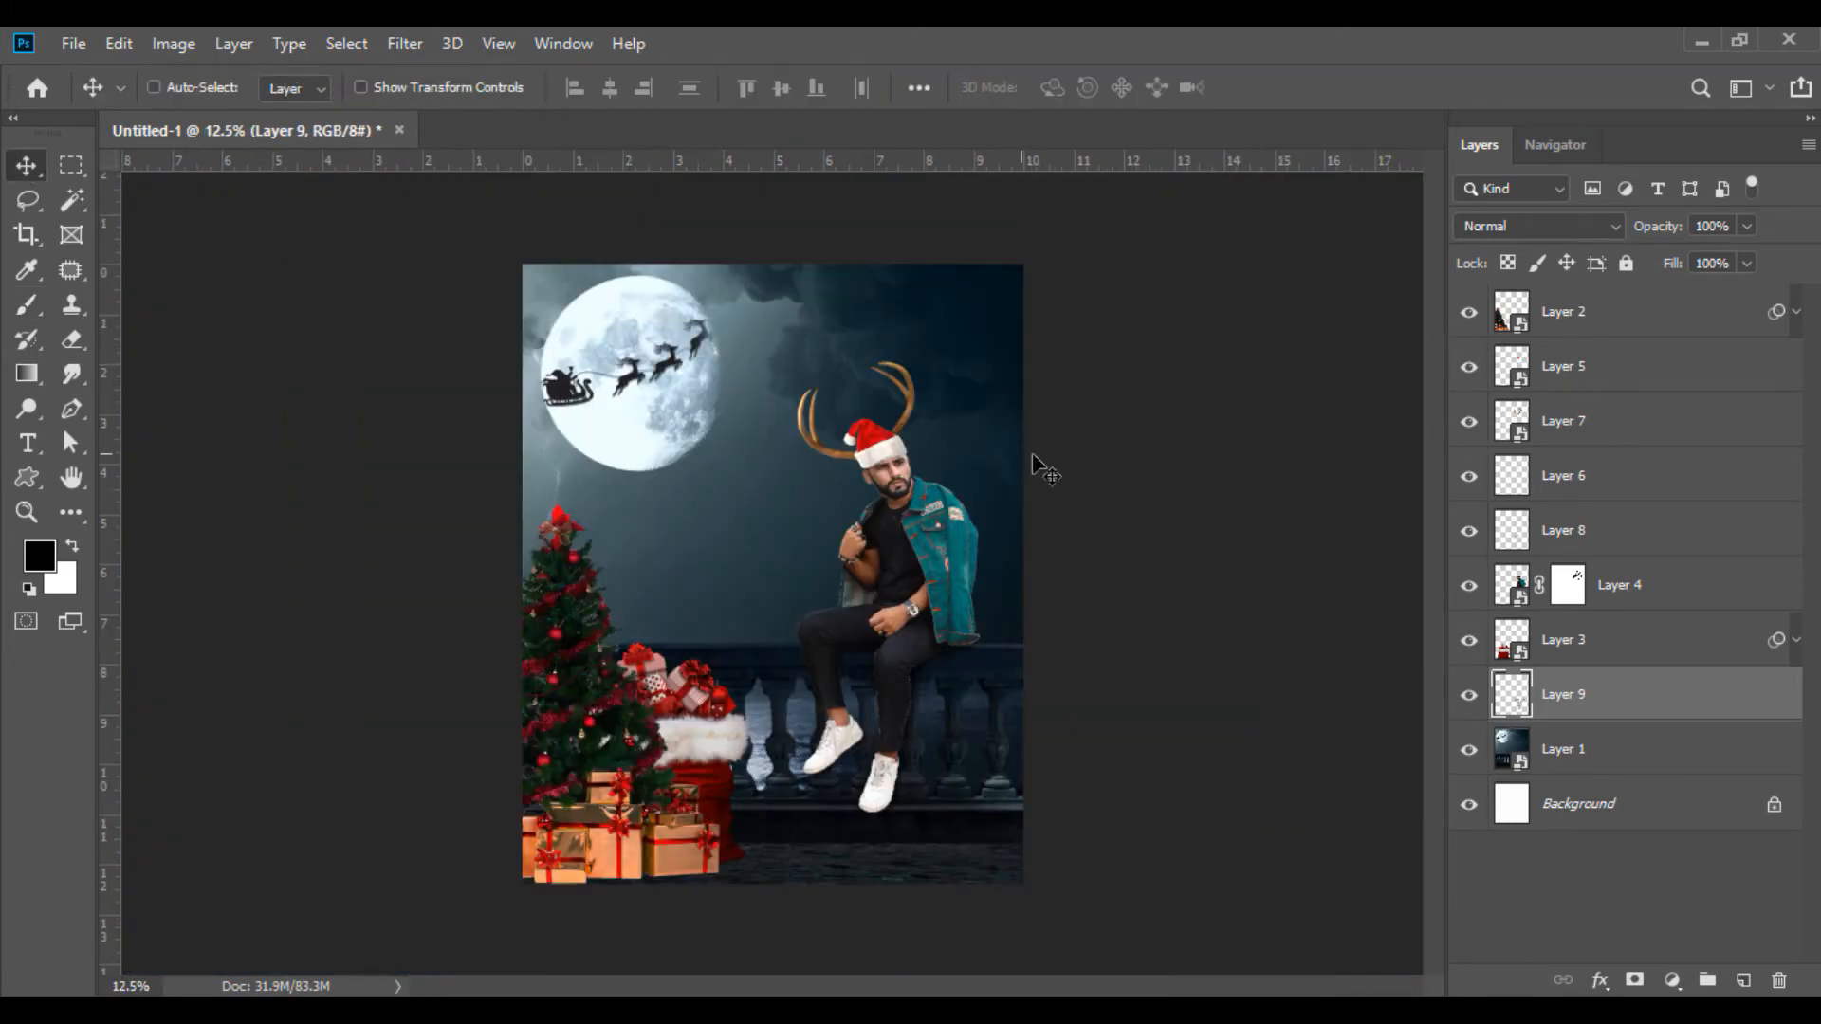
Open the man's layer in Camera Raw and set Highlights -39, Shadows +10, Whites +29, Blacks -7 and Clarity +11.
left_click(1515, 576)
left_click(405, 43)
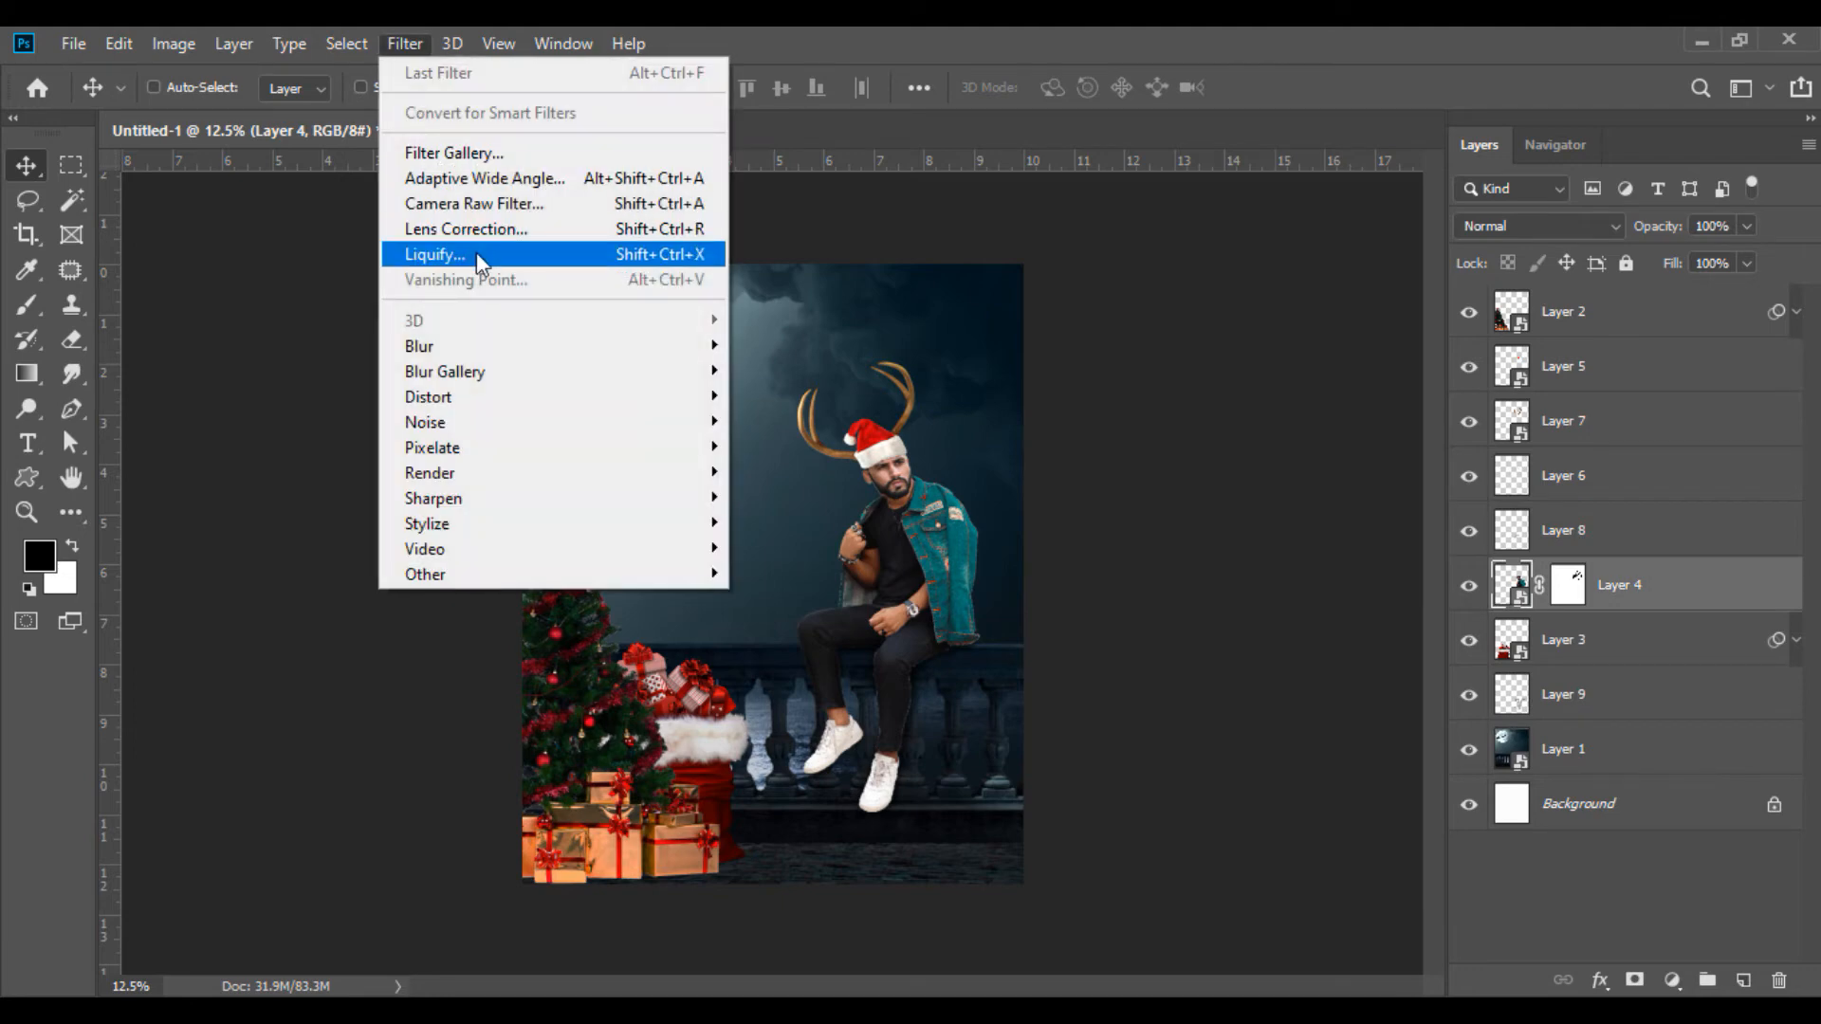
left_click(471, 195)
left_click_drag(1353, 752, 1341, 875)
scroll(1518, 834, "down", 2)
left_click_drag(1352, 754, 1369, 756)
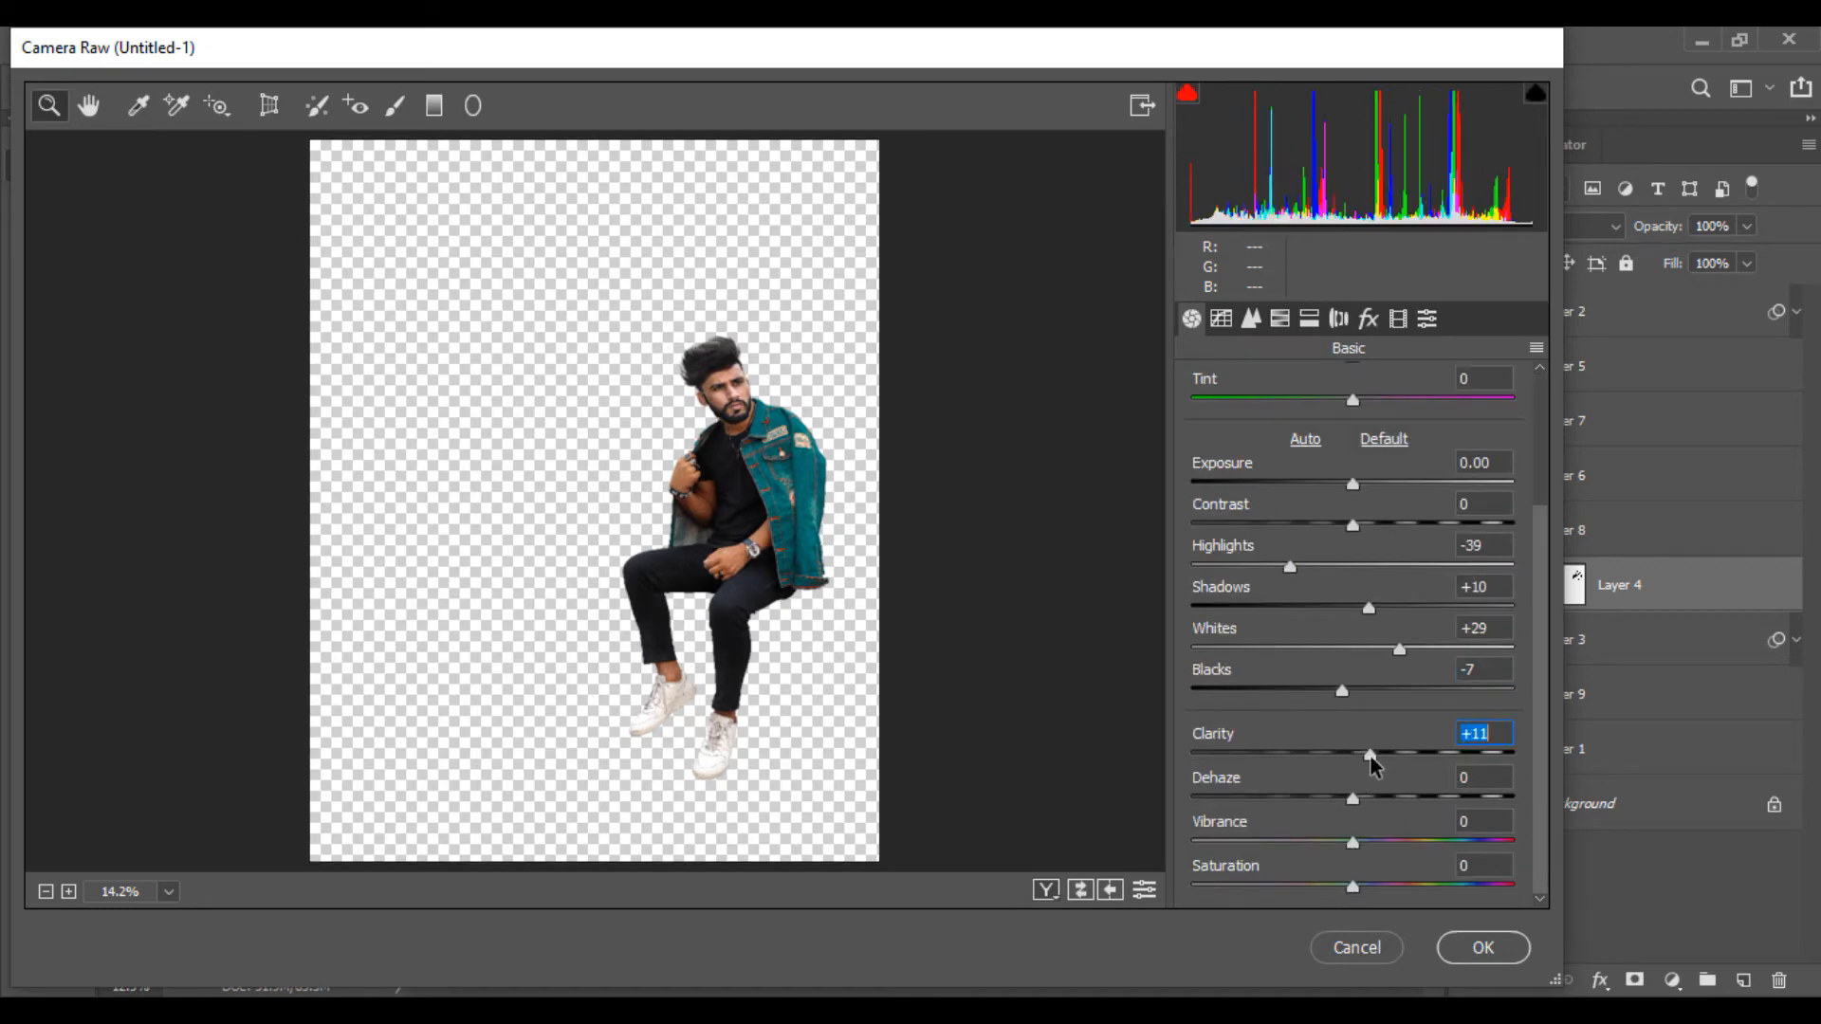
Lower the man's Oranges saturation to -16 in the HSL adjustments and apply the Camera Raw filter.
left_click(1279, 319)
left_click(1301, 389)
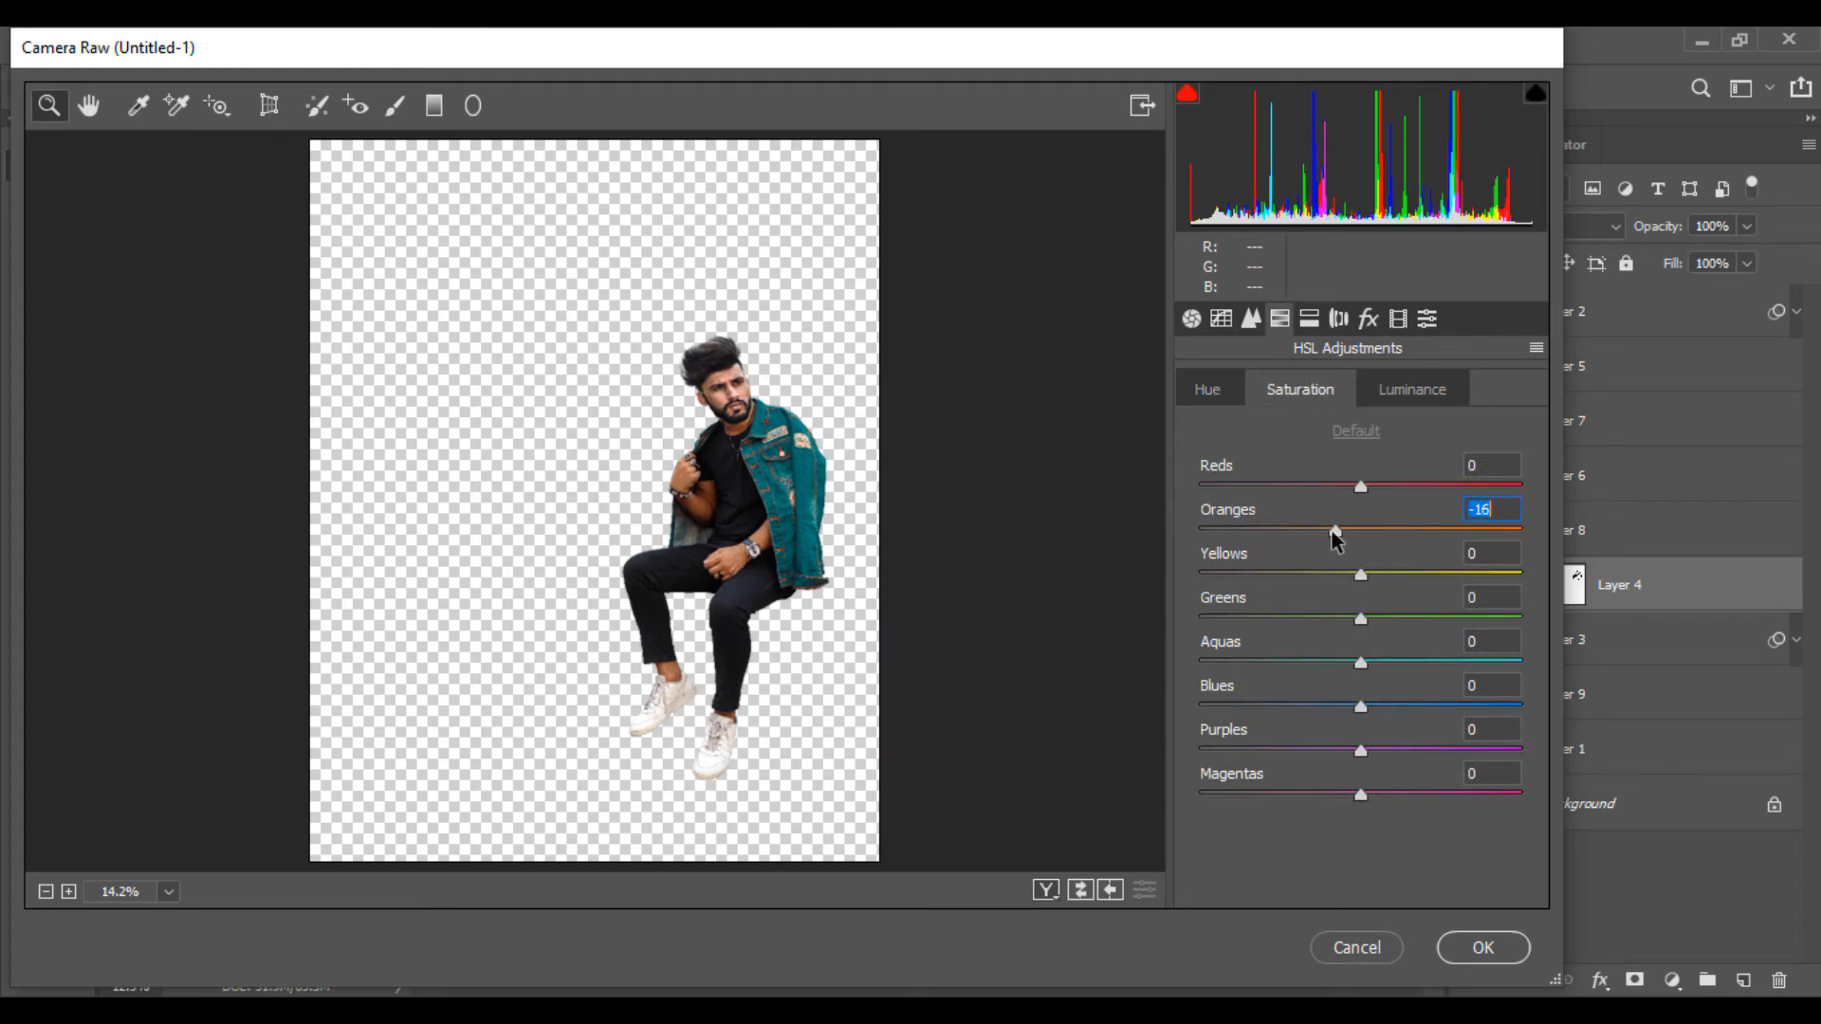
left_click(1471, 946)
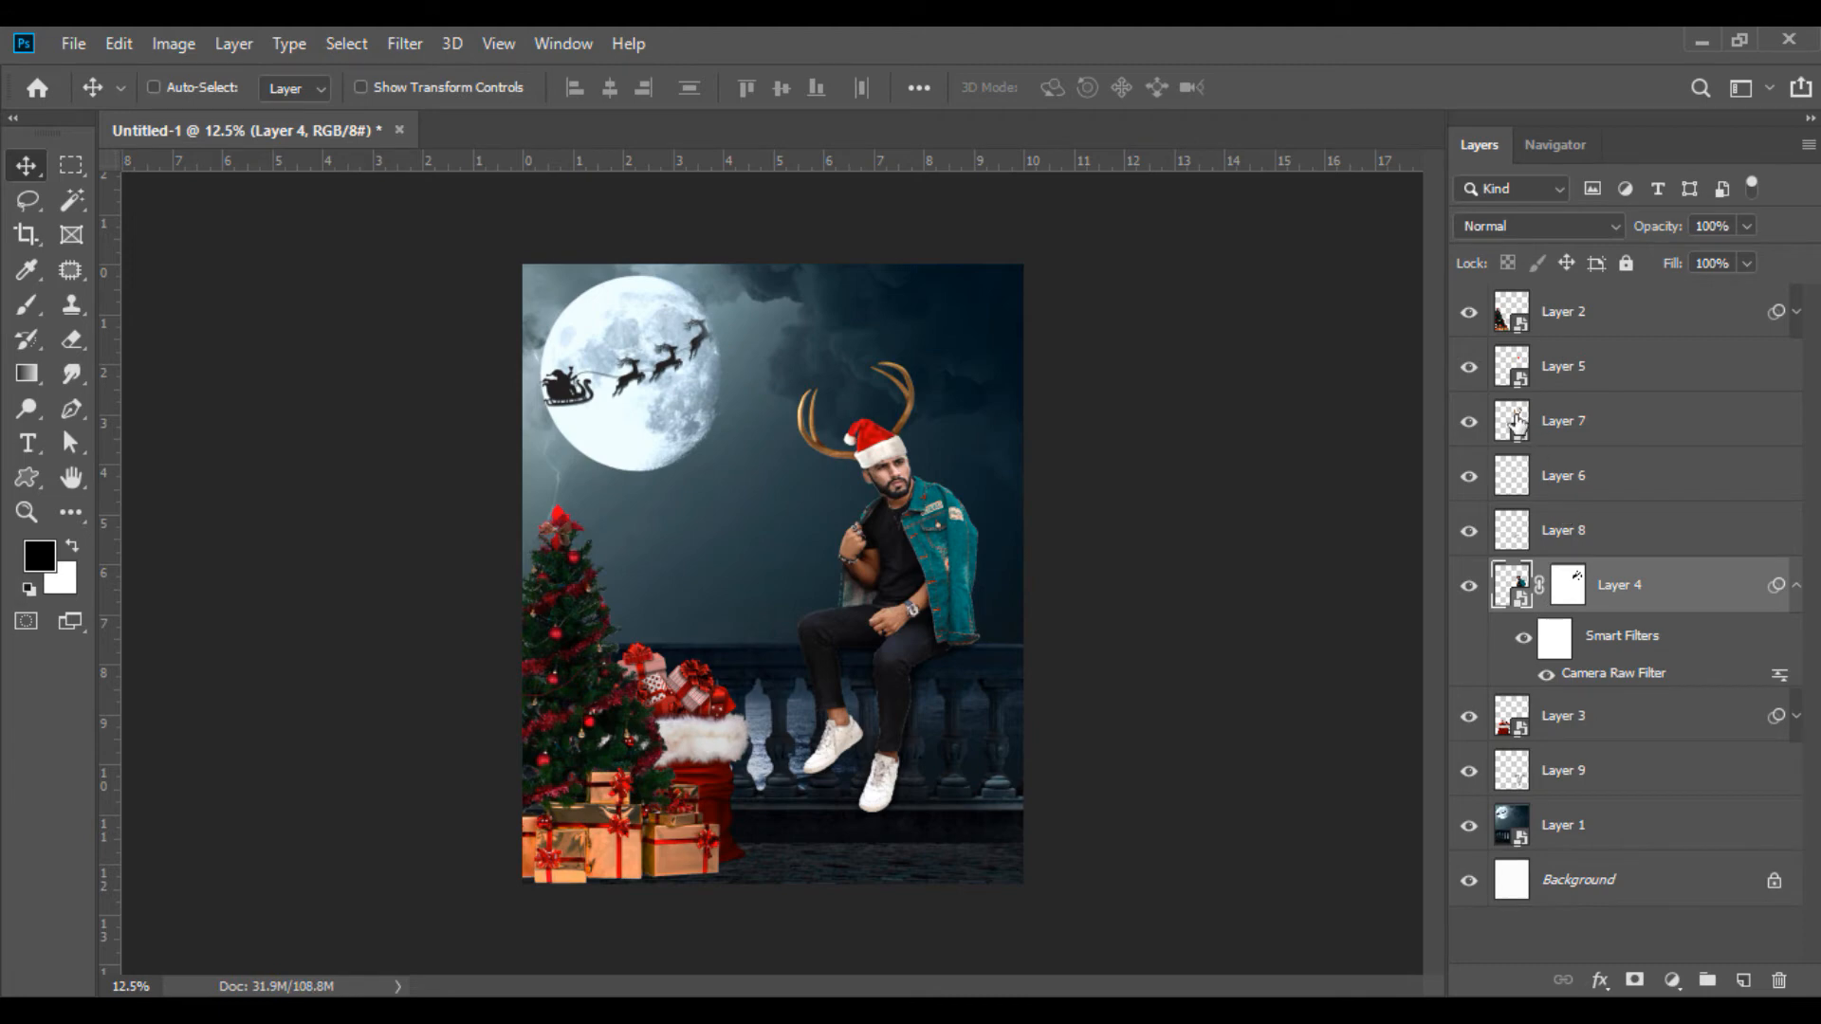
Reduce the saturation of the antlers on Layer 7 with a Hue/Saturation adjustment.
left_click(1471, 423)
left_click(1537, 423)
left_click(173, 43)
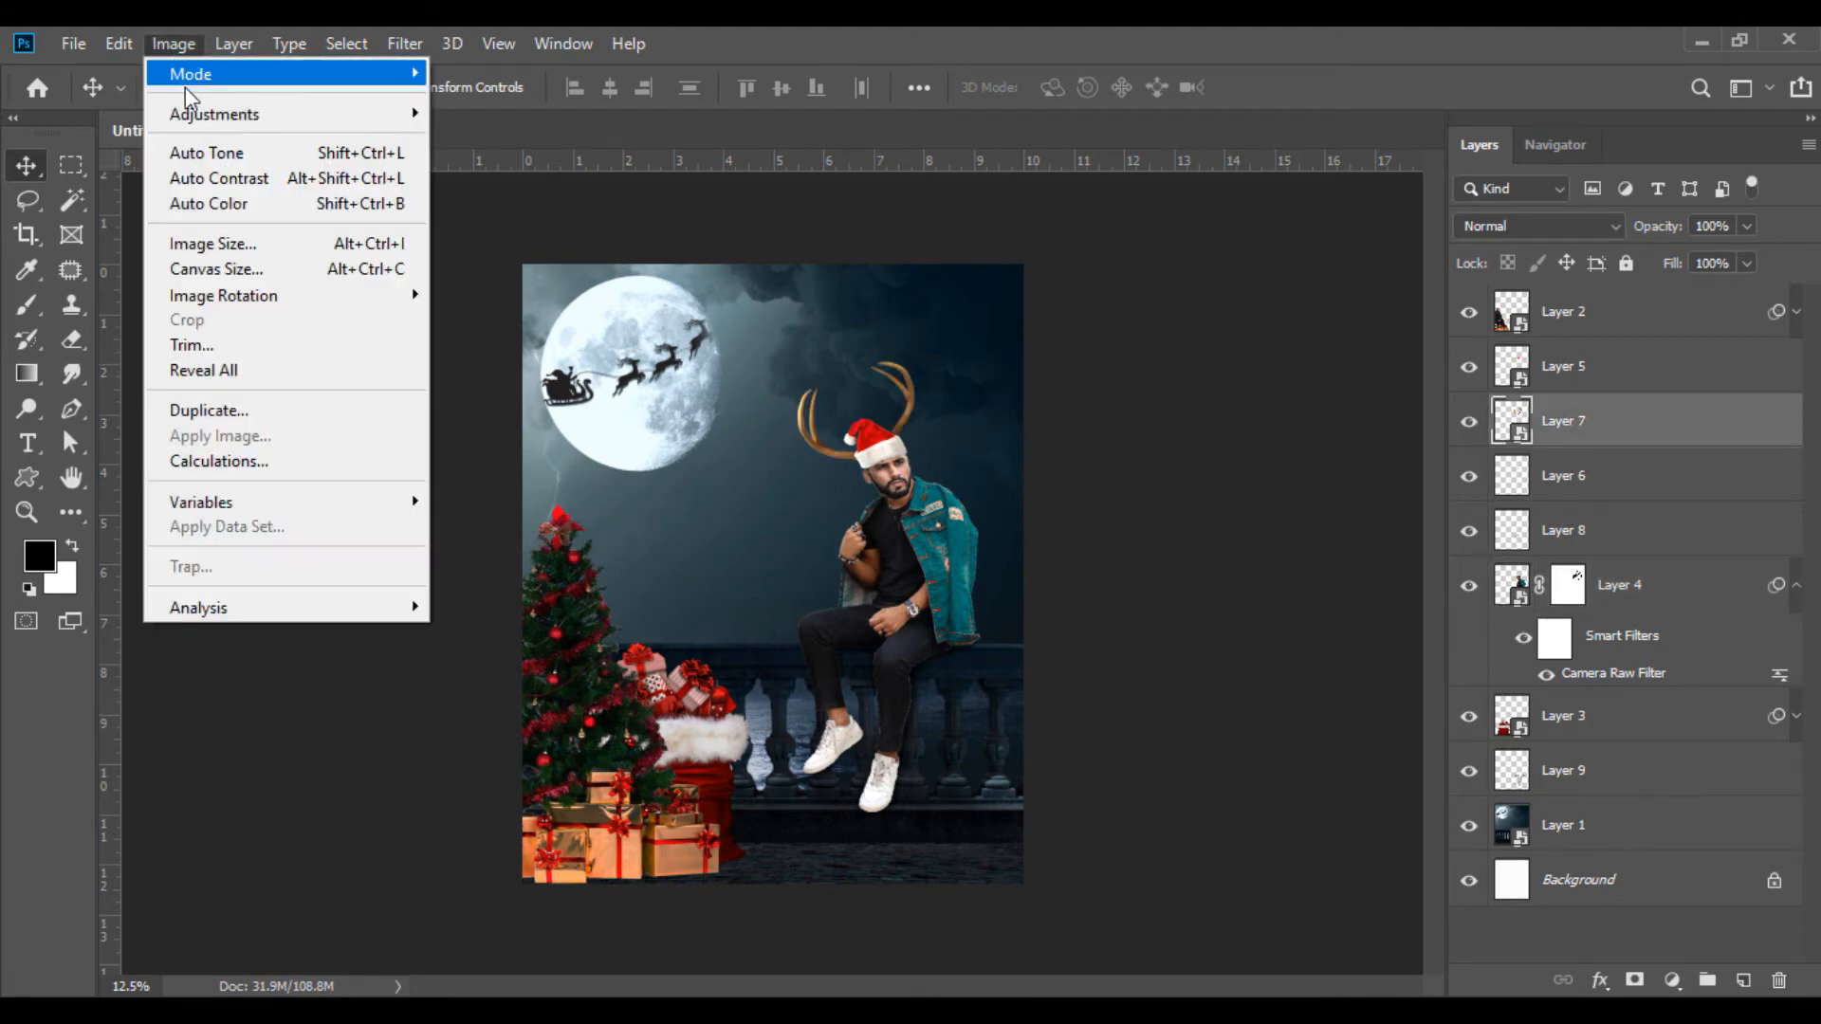
mouse_move(233, 110)
left_click(577, 252)
left_click_drag(1126, 557, 1081, 552)
left_click(1403, 365)
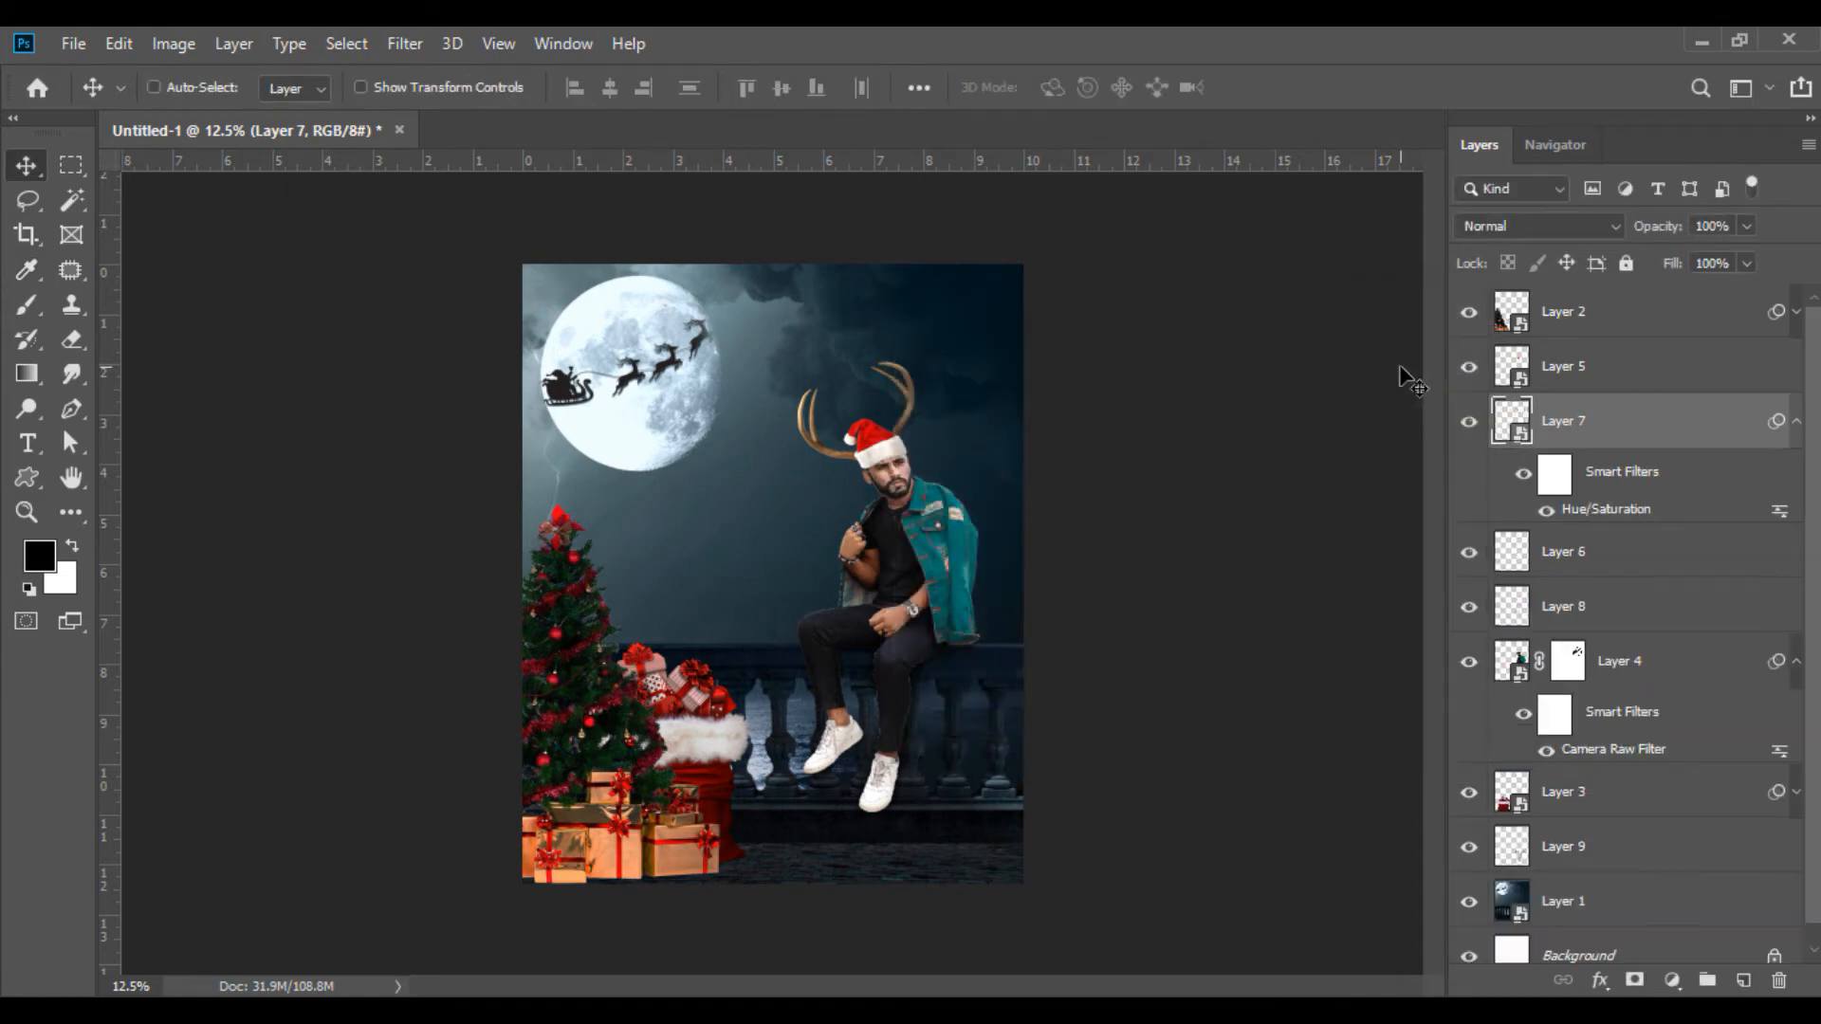
Apply a Hue/Saturation adjustment to the Santa hat layer with Saturation at -30.
left_click(1580, 369)
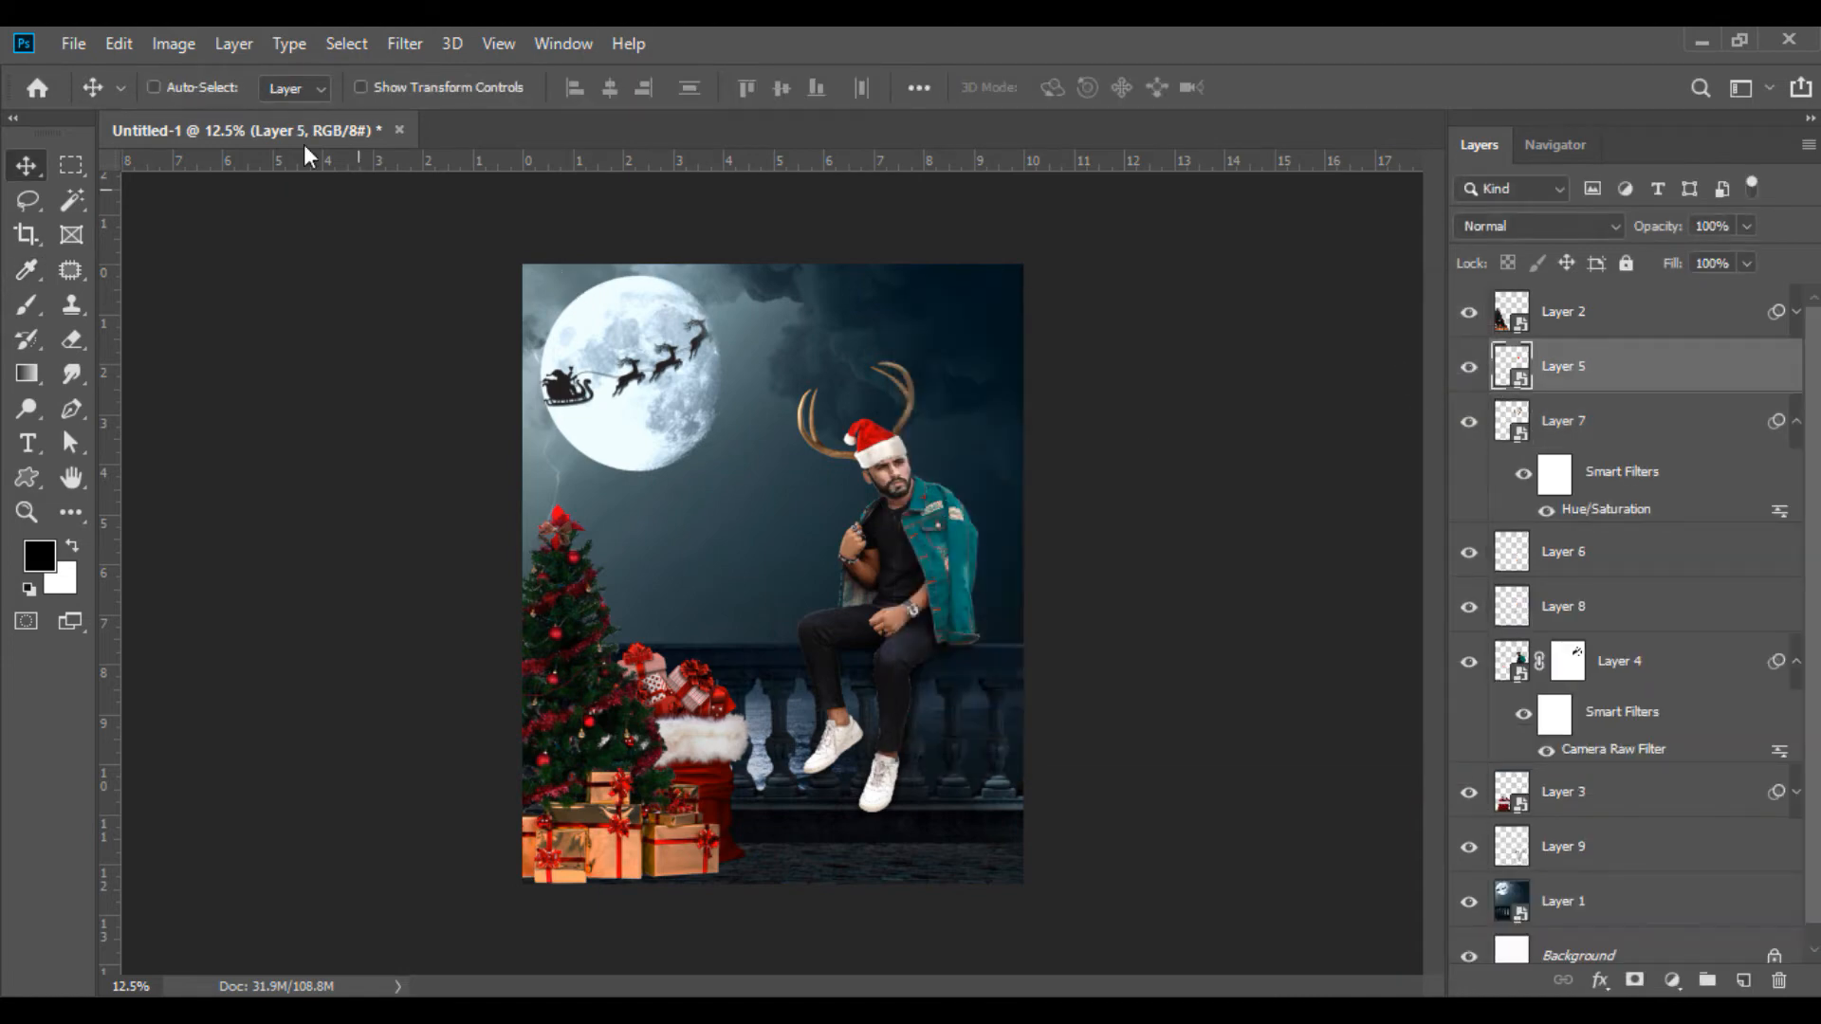
left_click(173, 43)
mouse_move(219, 110)
left_click(504, 253)
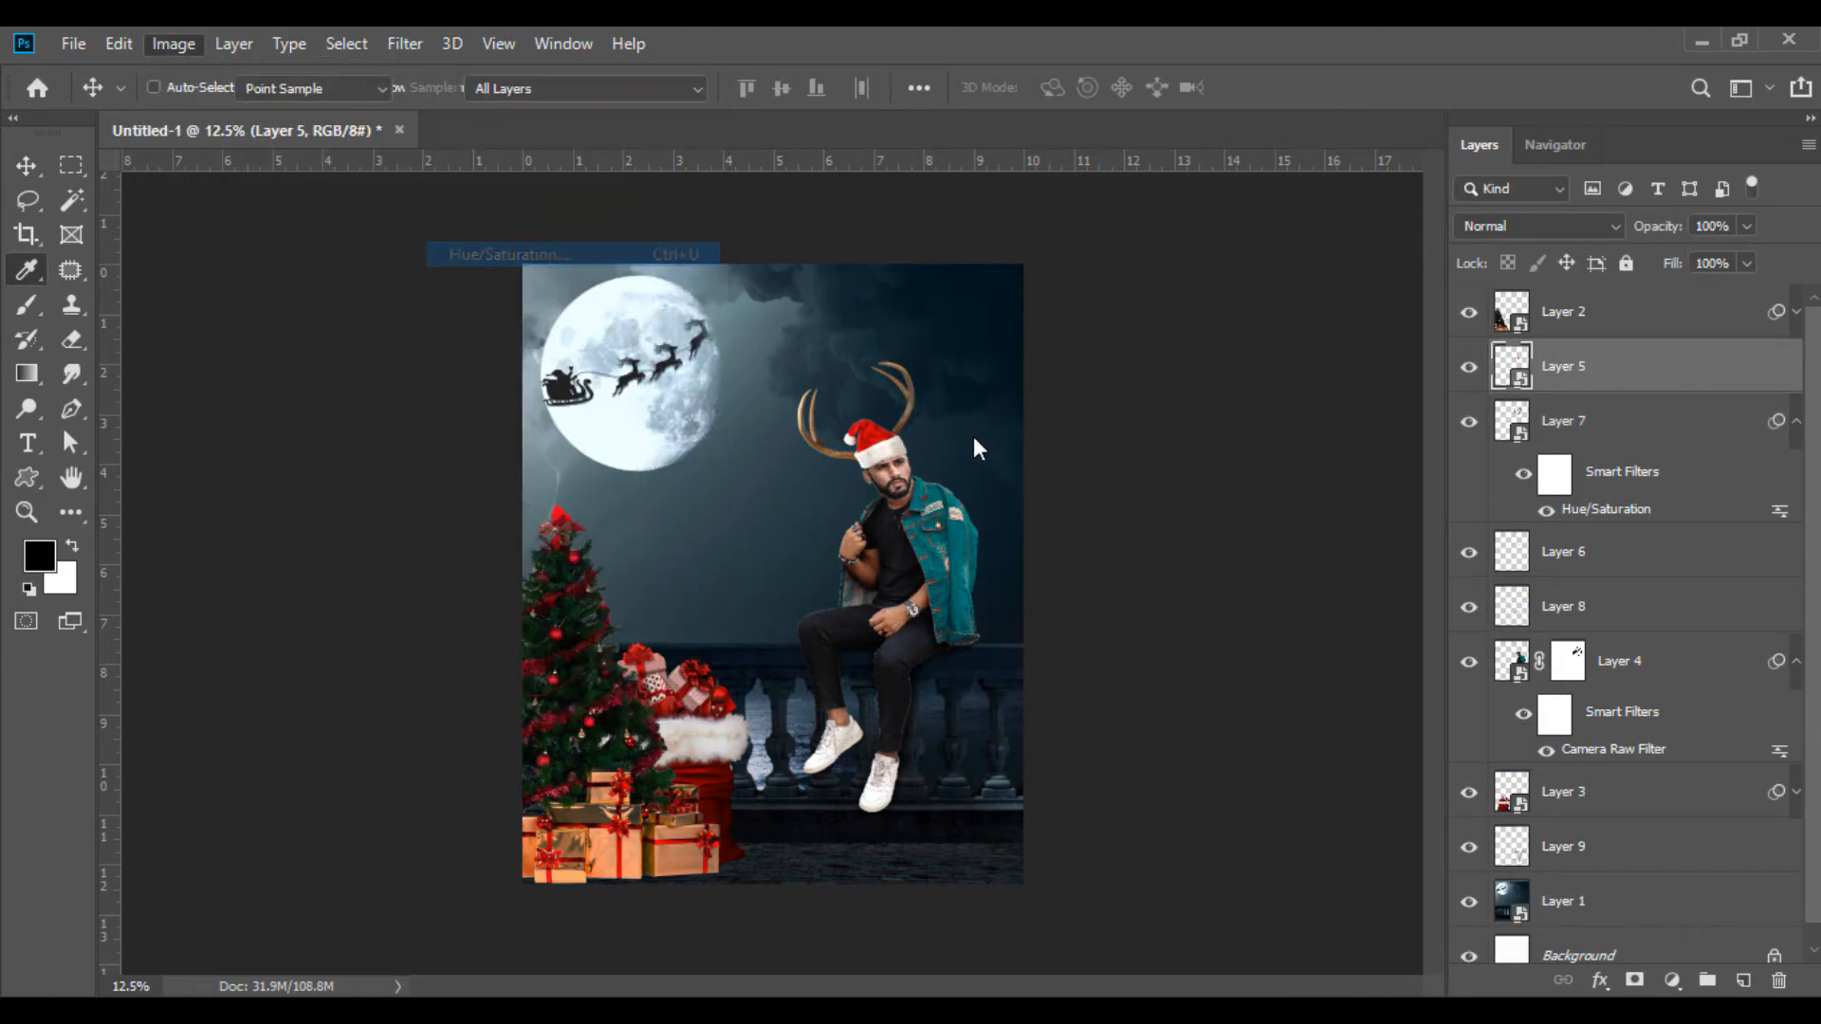
left_click(1090, 552)
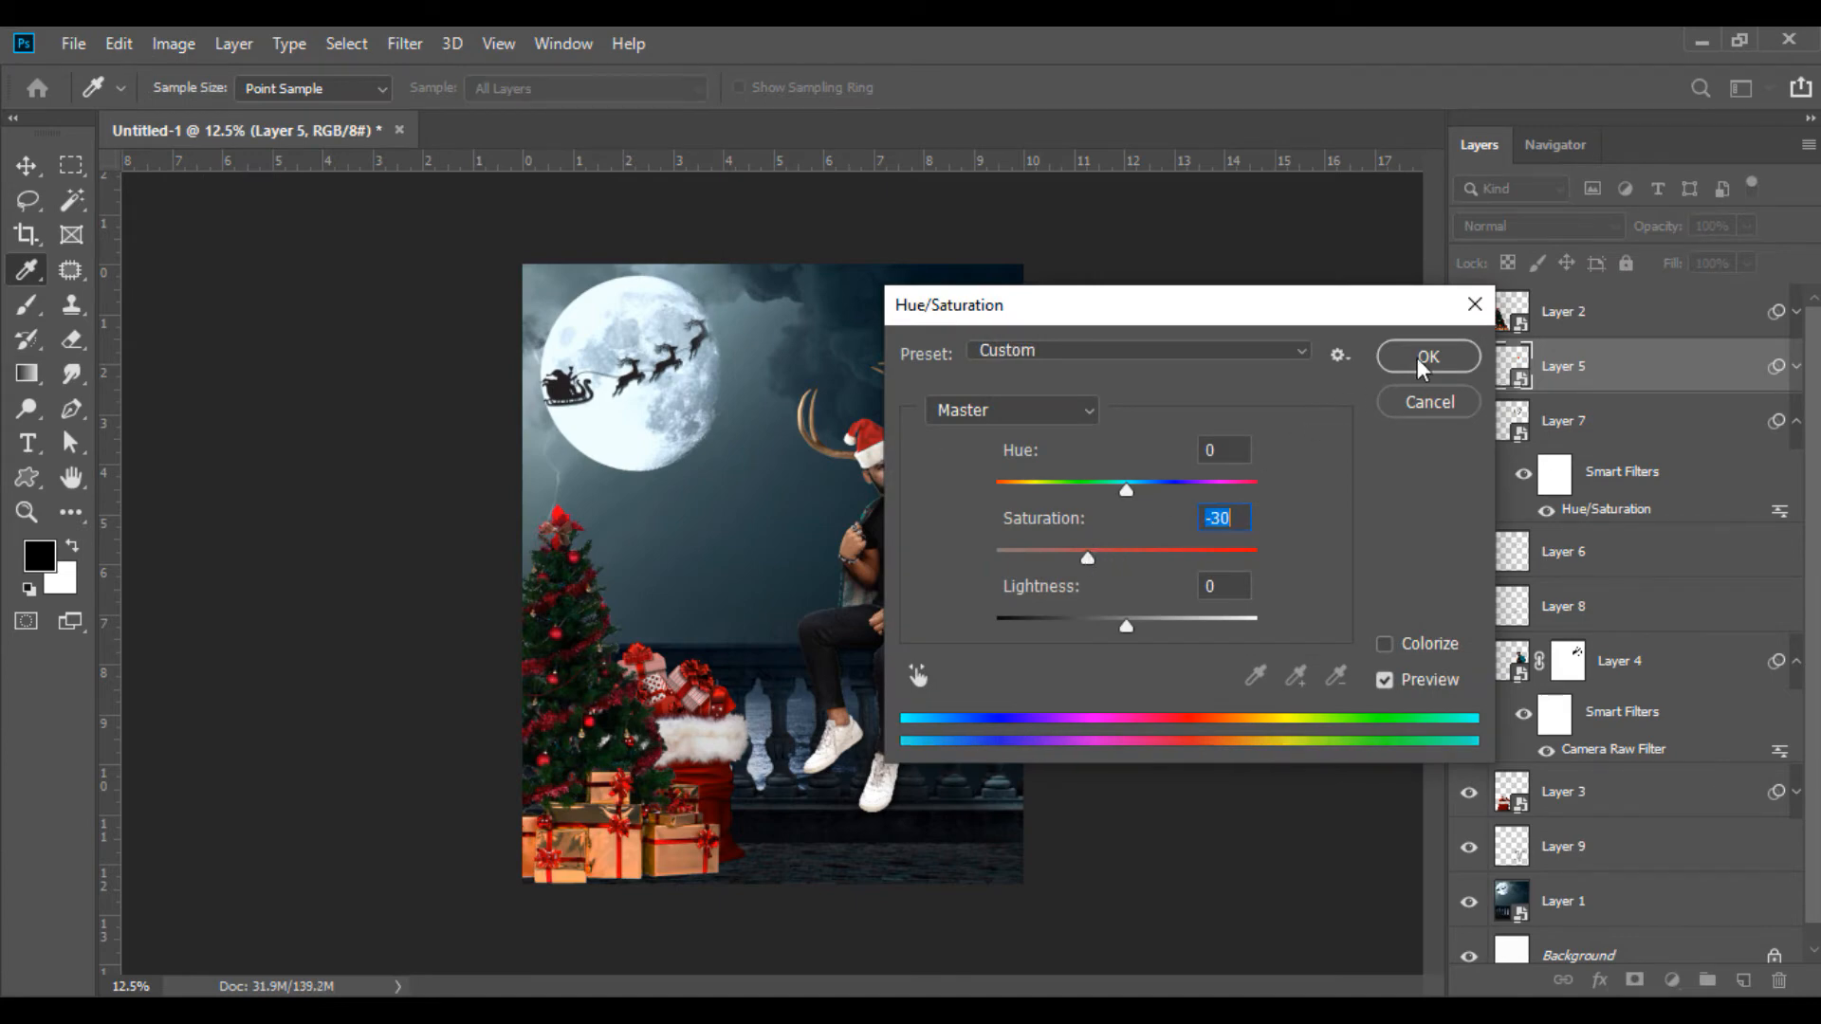
left_click(1417, 356)
Darken the Santa hat with a Brightness/Contrast adjustment, setting Brightness to -15.
left_click(173, 44)
mouse_move(333, 114)
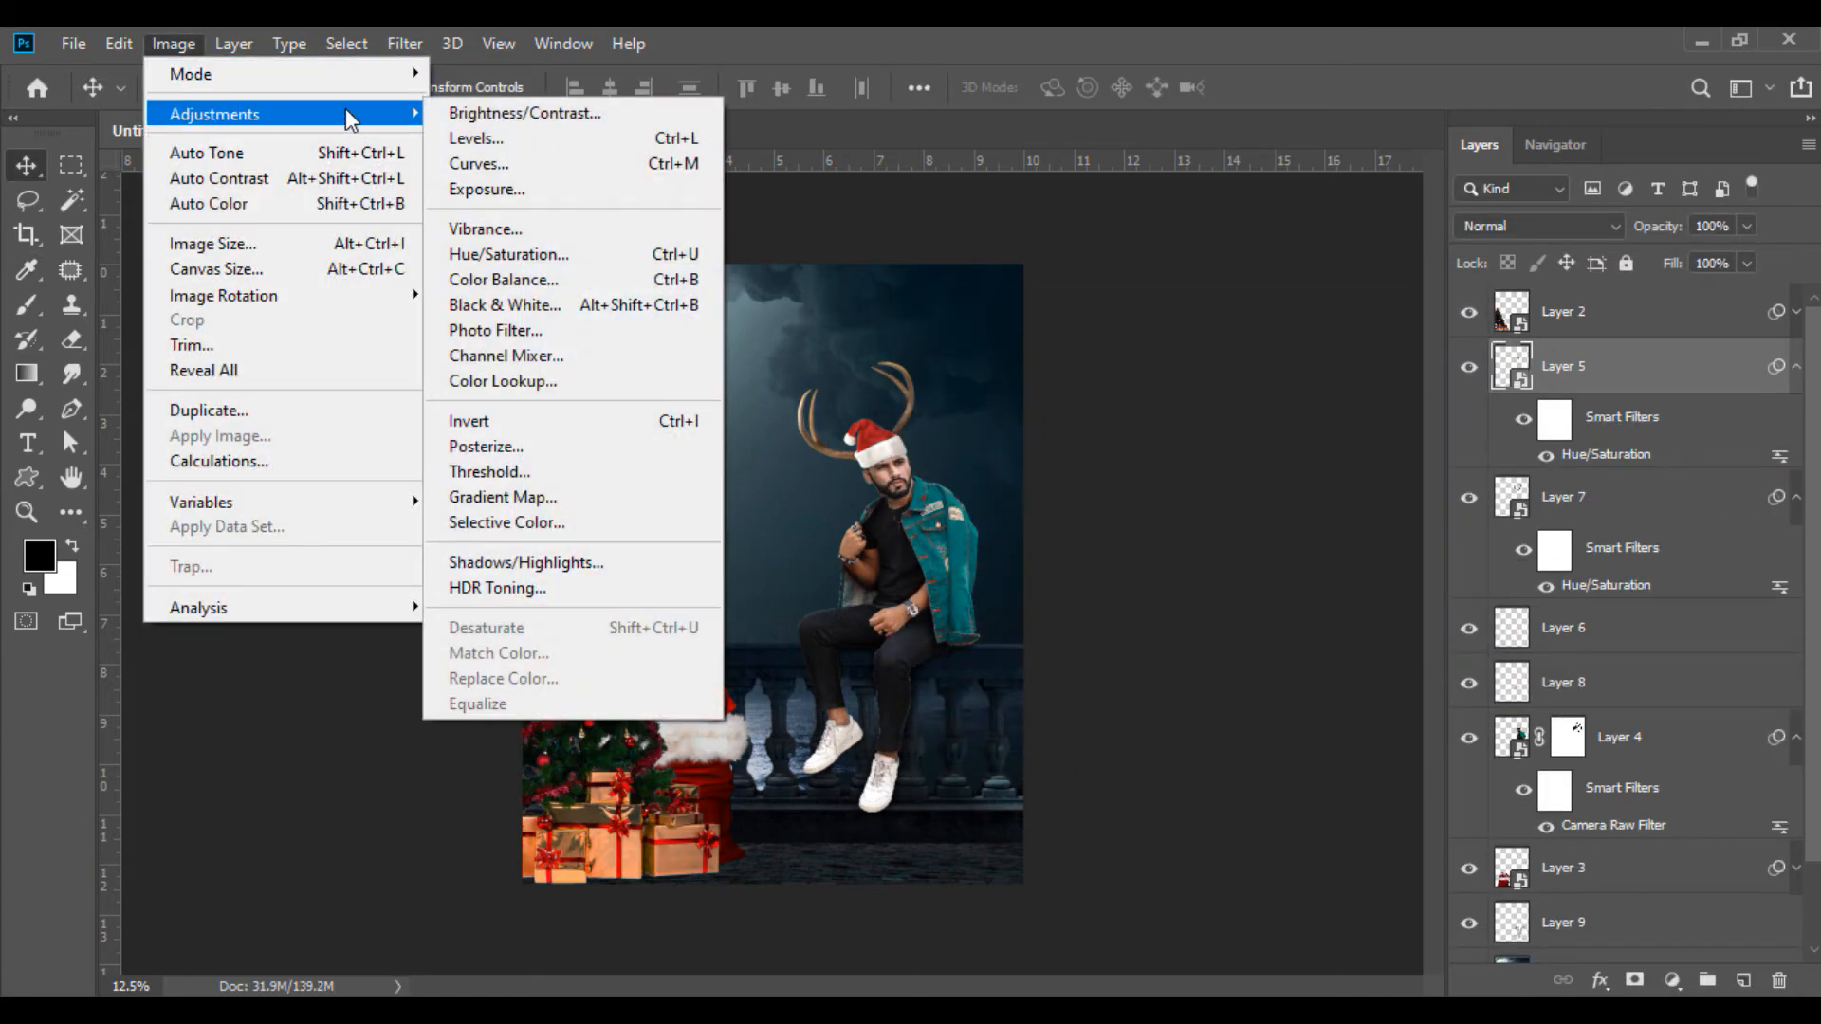
left_click(579, 115)
left_click_drag(842, 326, 827, 317)
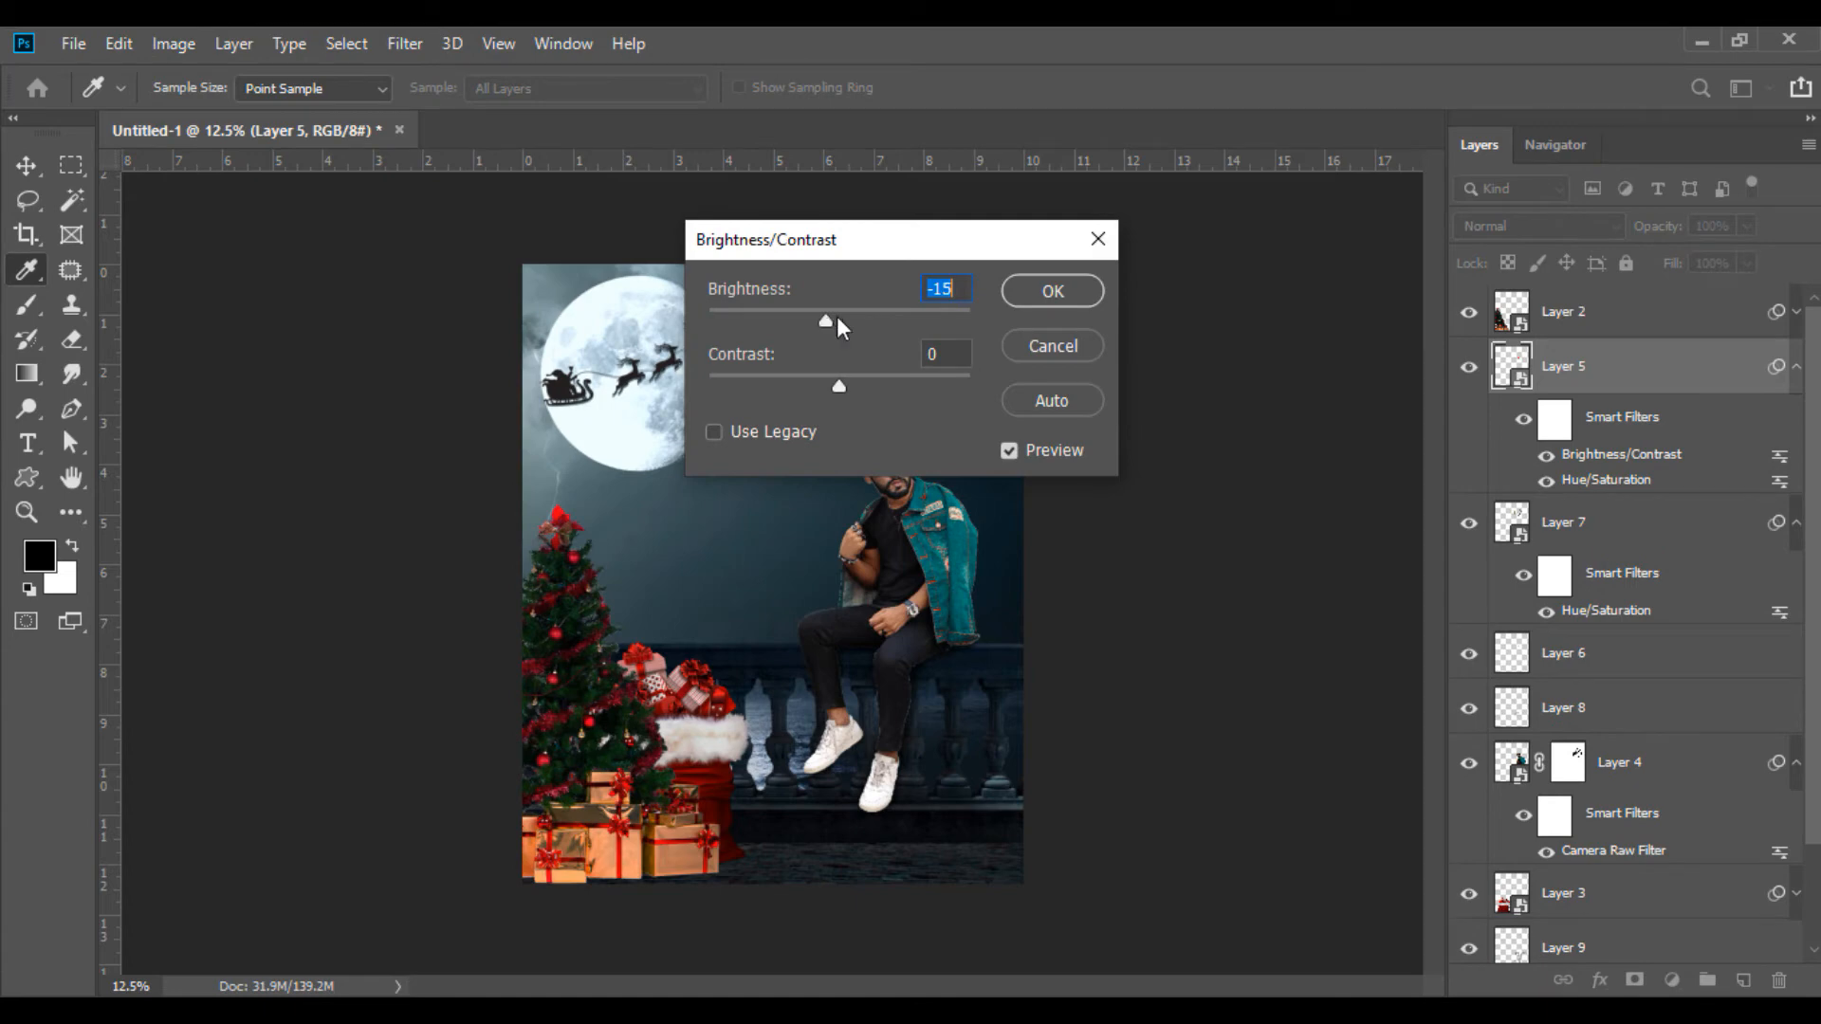
left_click(1045, 298)
Merge all visible layers and duplicate the merged Background layer.
right_click(1575, 386)
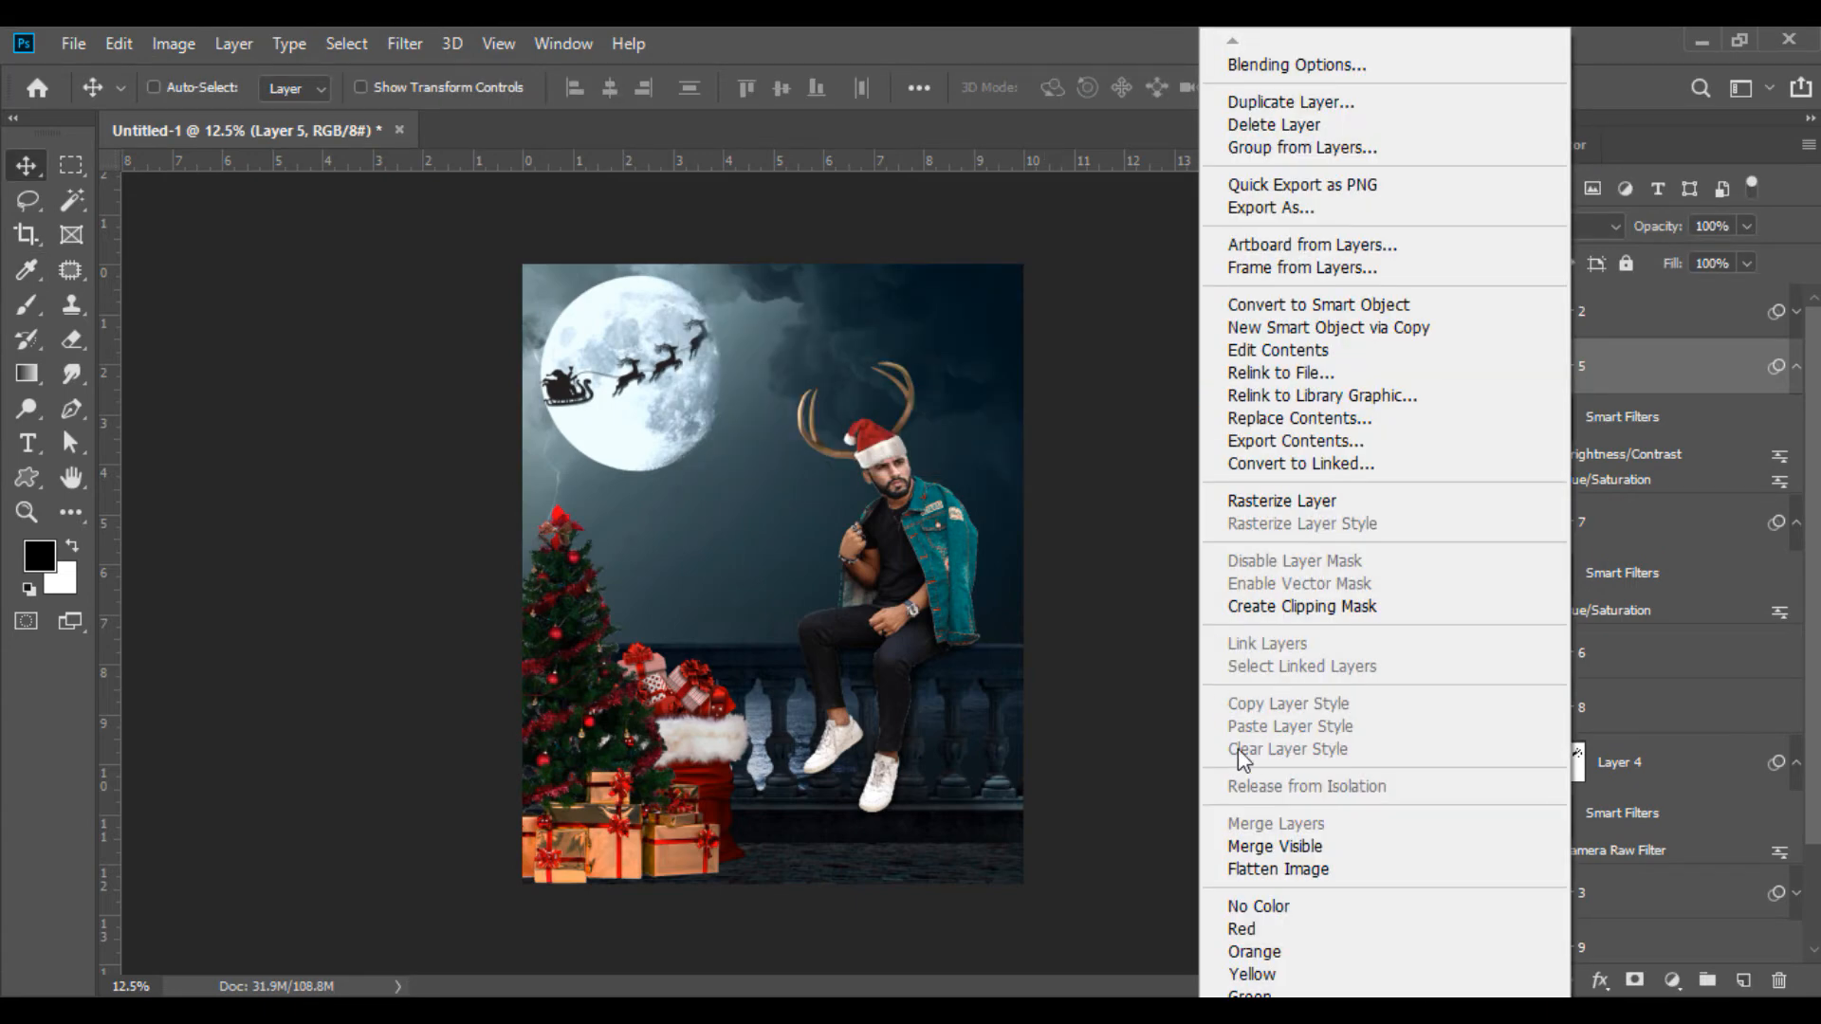
left_click(1273, 844)
left_click_drag(1603, 311, 1743, 980)
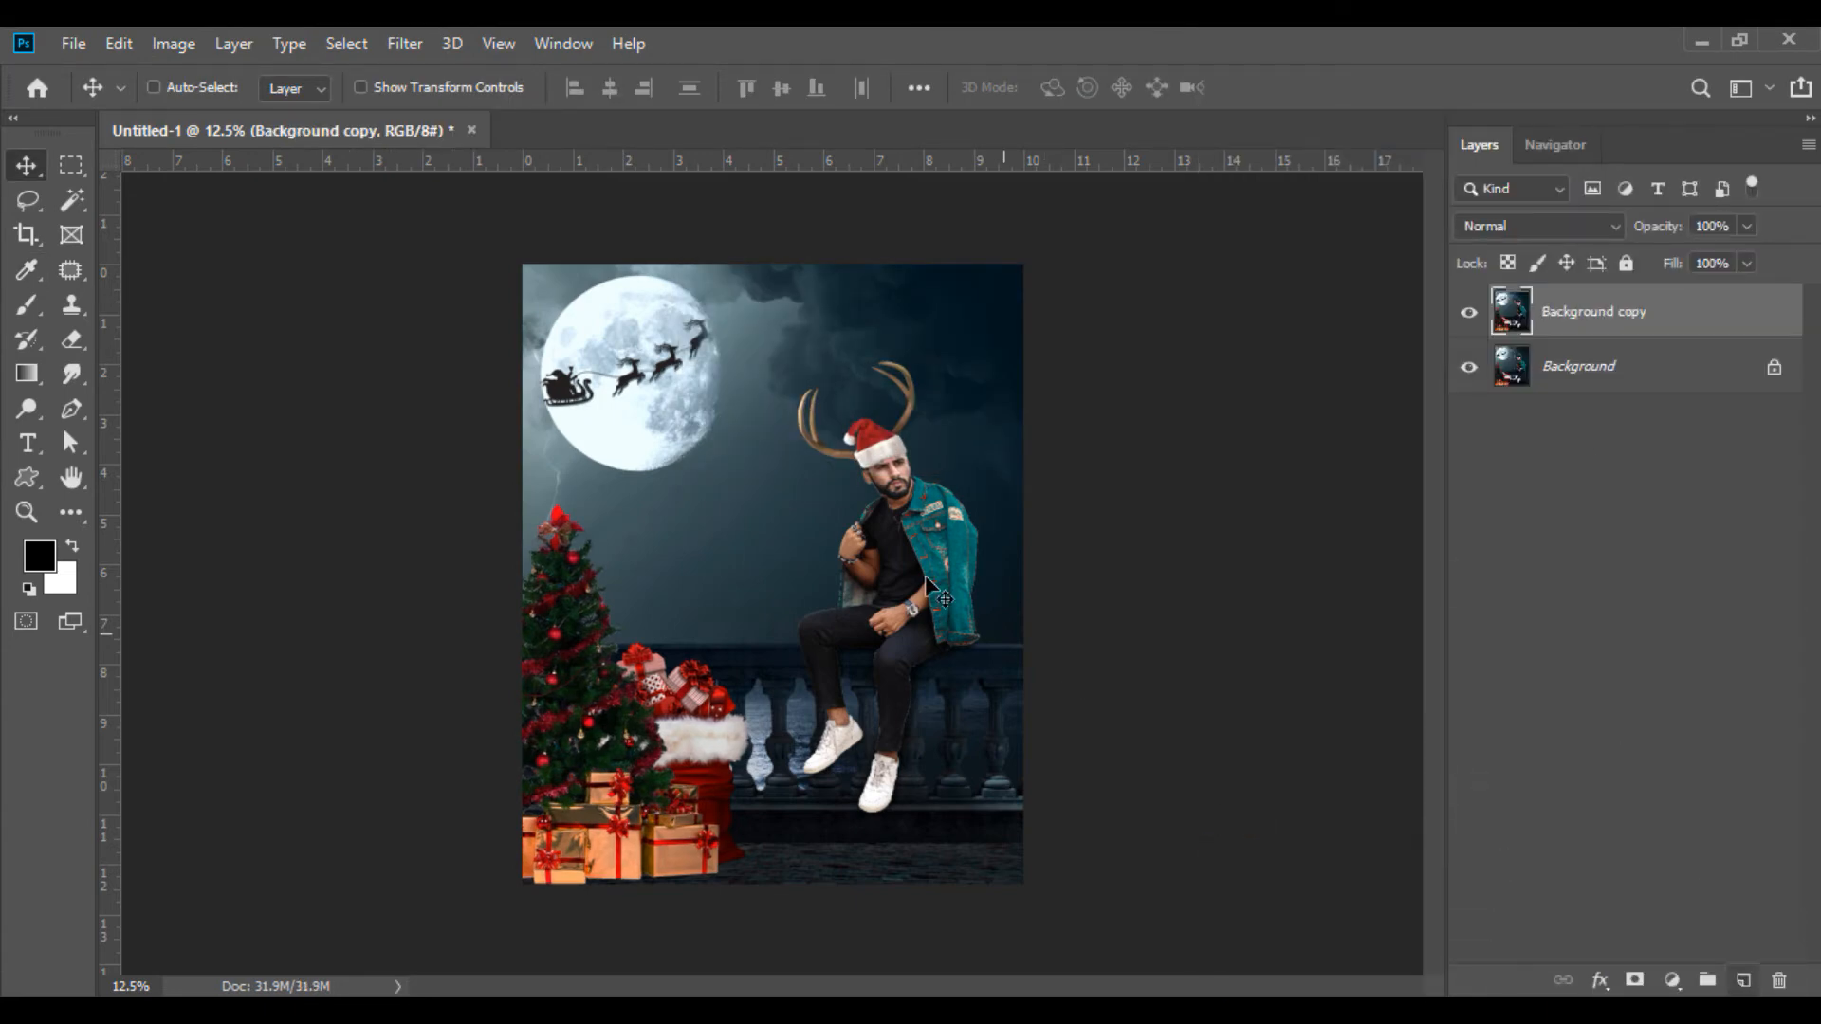
Open the Background copy in Camera Raw and set Contrast +6, Highlights +24, Shadows +10, Whites +14 and Blacks -7.
left_click(406, 44)
left_click(441, 192)
left_click_drag(1353, 705, 1367, 797)
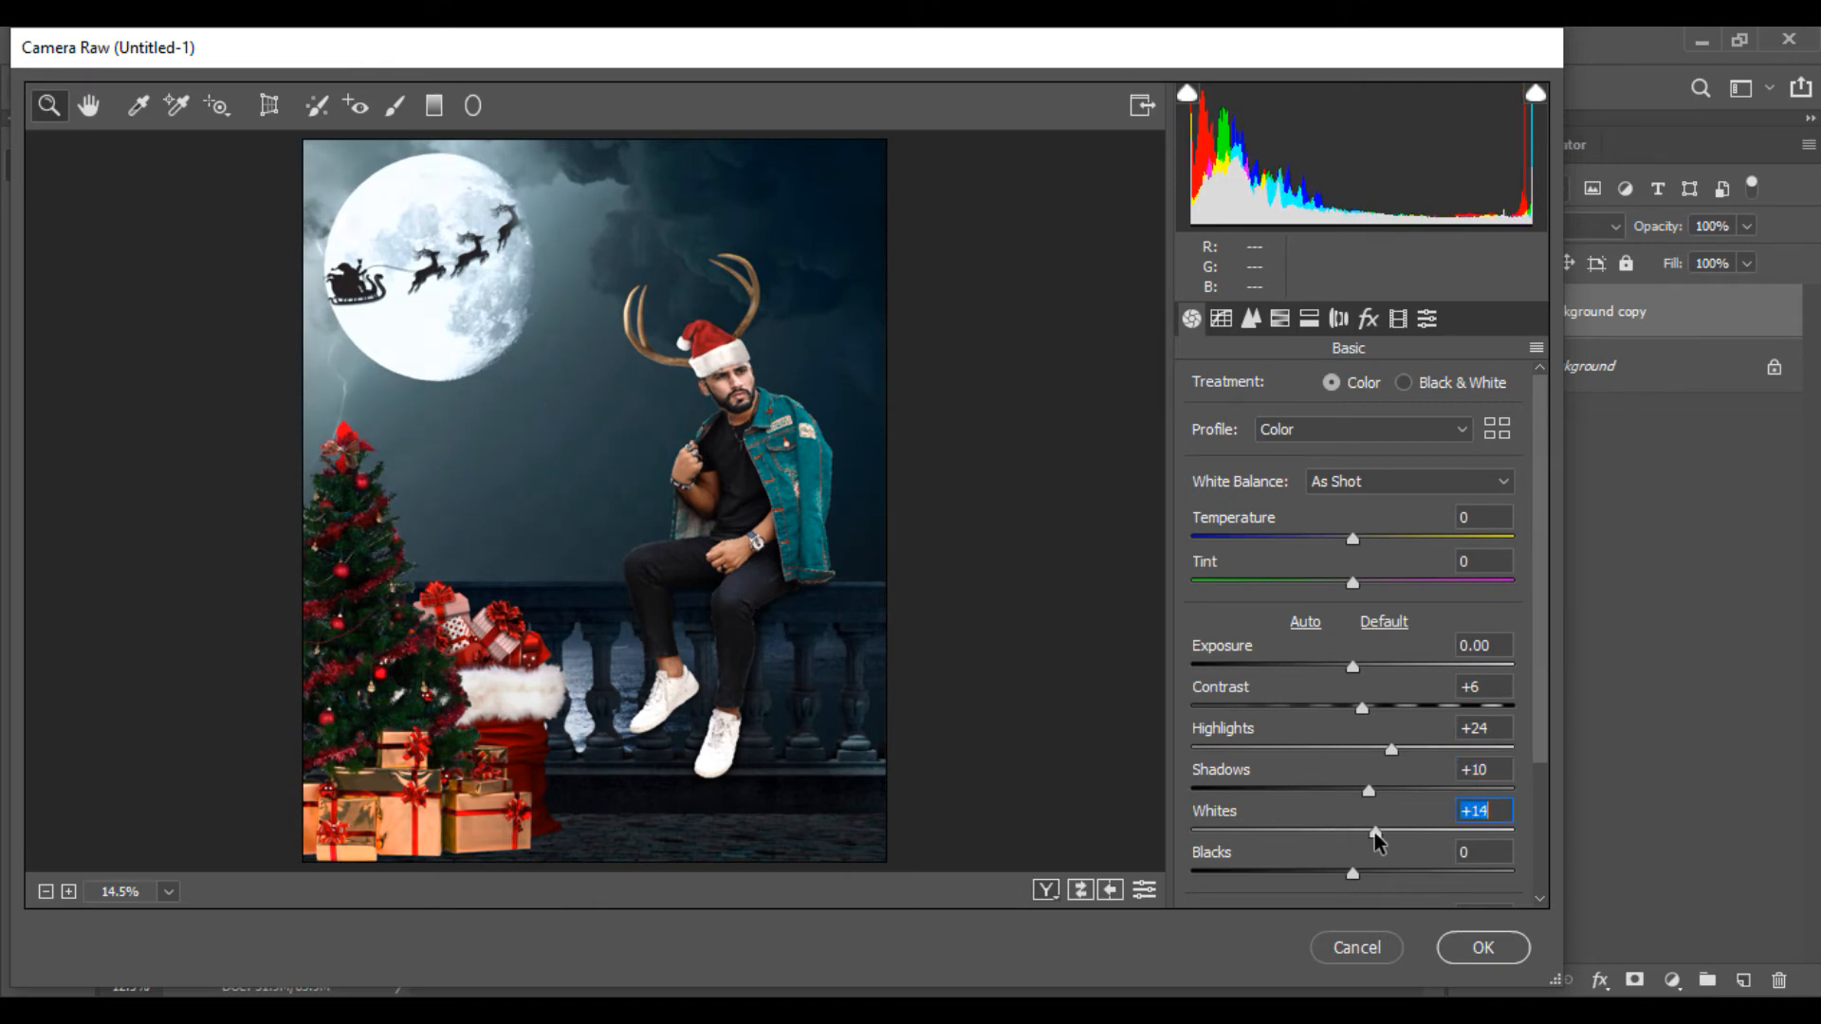
left_click_drag(1352, 873, 1342, 873)
Set Clarity to +10, Vibrance to +16 and Temperature to -10 for the merged image.
scroll(1537, 878, "down", 3)
left_click_drag(1352, 752, 1371, 755)
left_click_drag(1353, 840, 1411, 843)
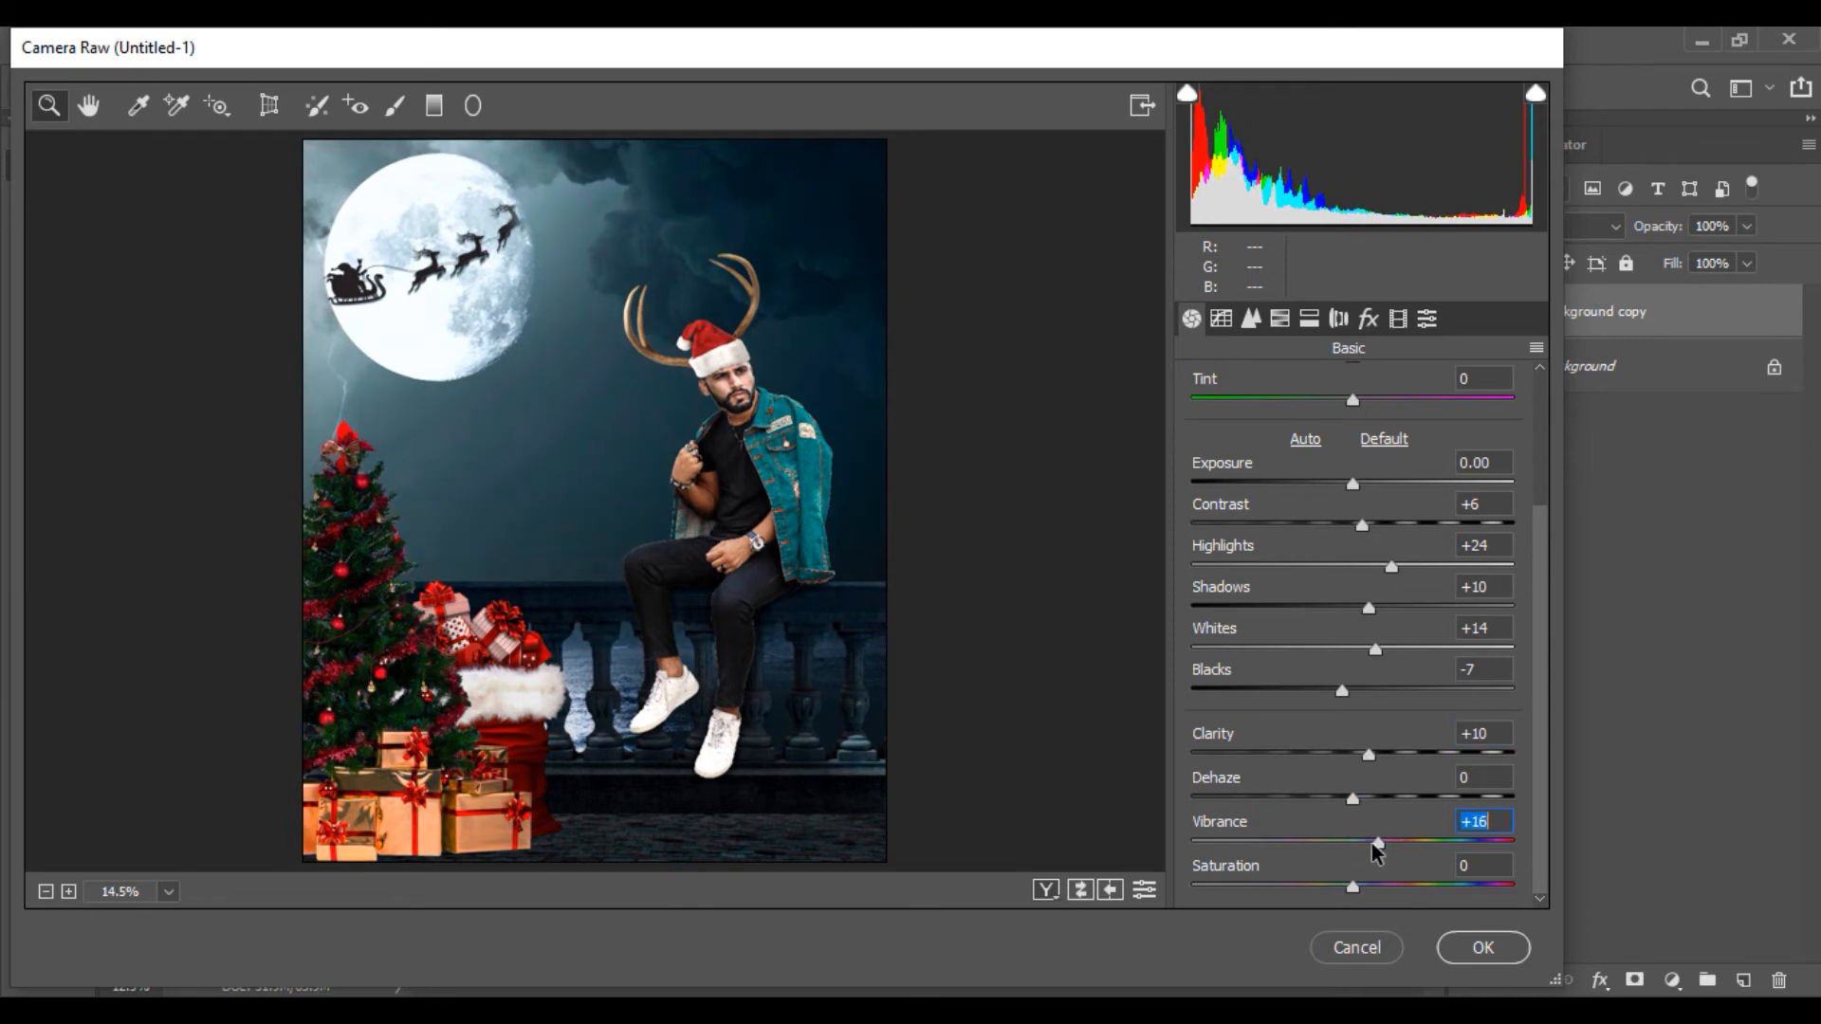
scroll(1451, 595, "up", 5)
left_click_drag(1352, 537, 1348, 538)
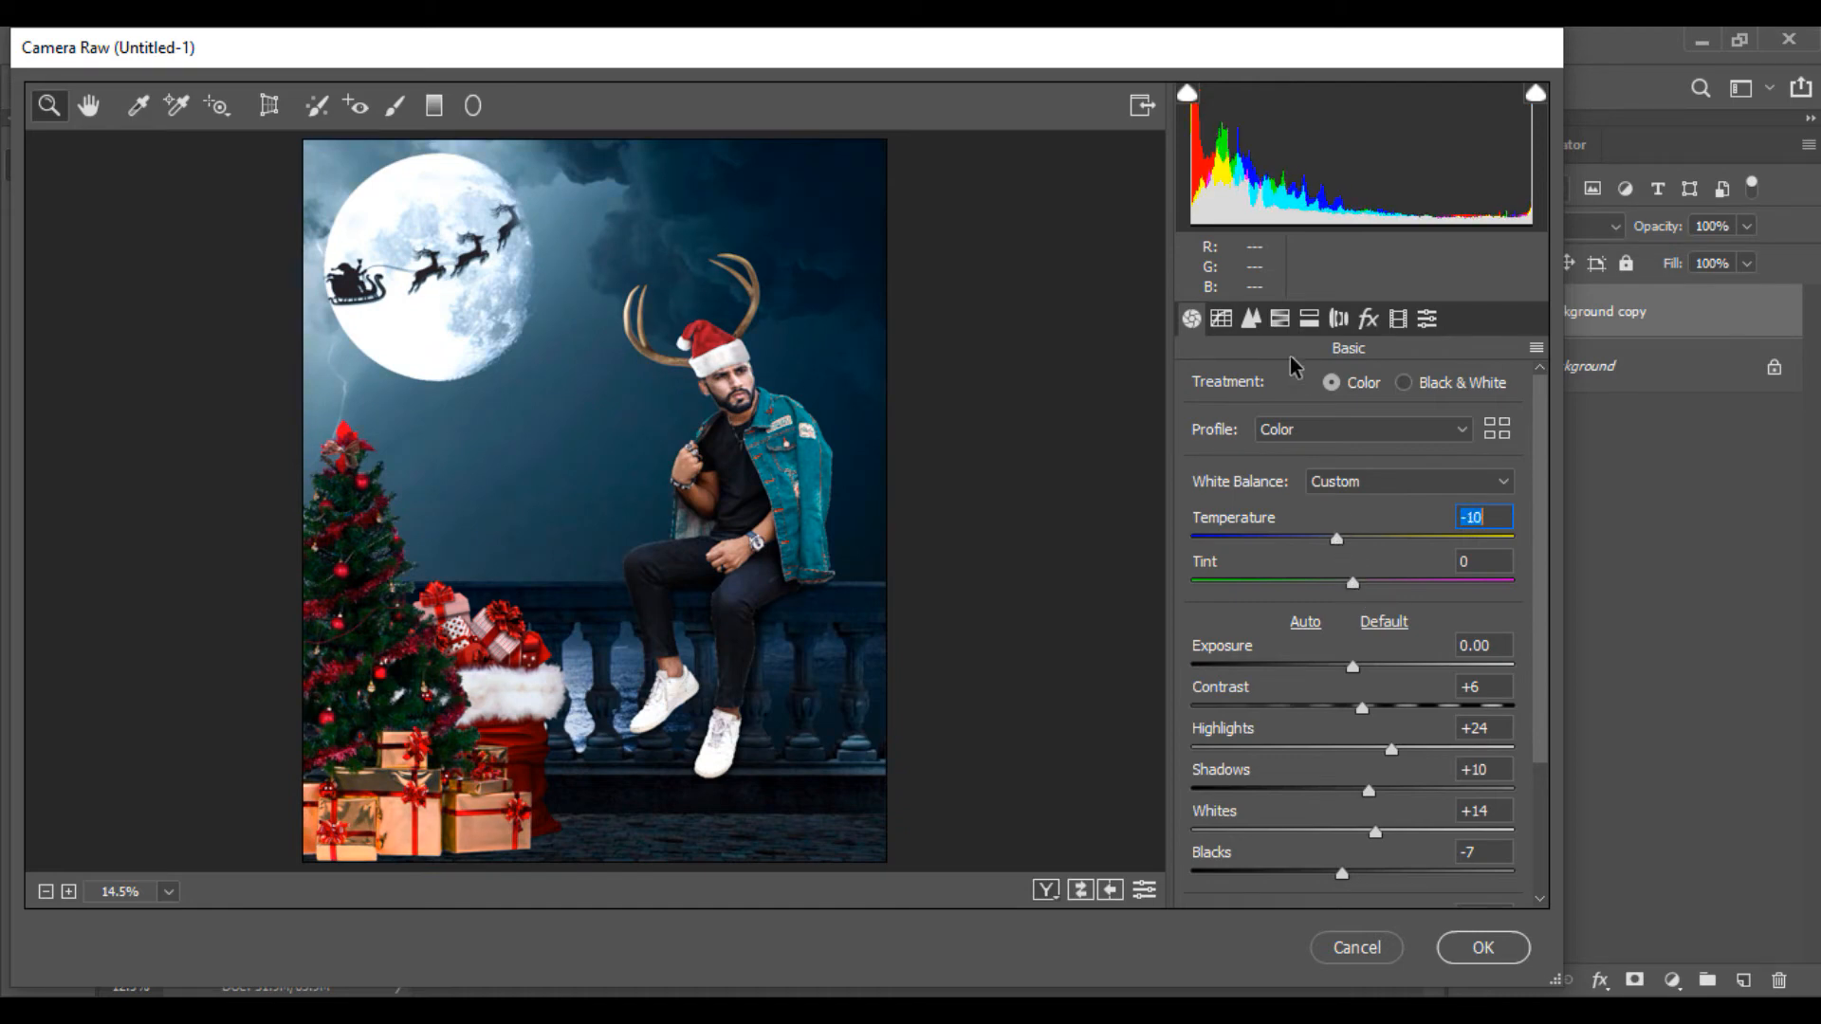
Set the Sharpening Amount to 15 and Masking to 5, with Luminance noise reduction at 10.
left_click(1251, 318)
left_click_drag(1218, 434, 1225, 431)
left_click_drag(1193, 561, 1202, 565)
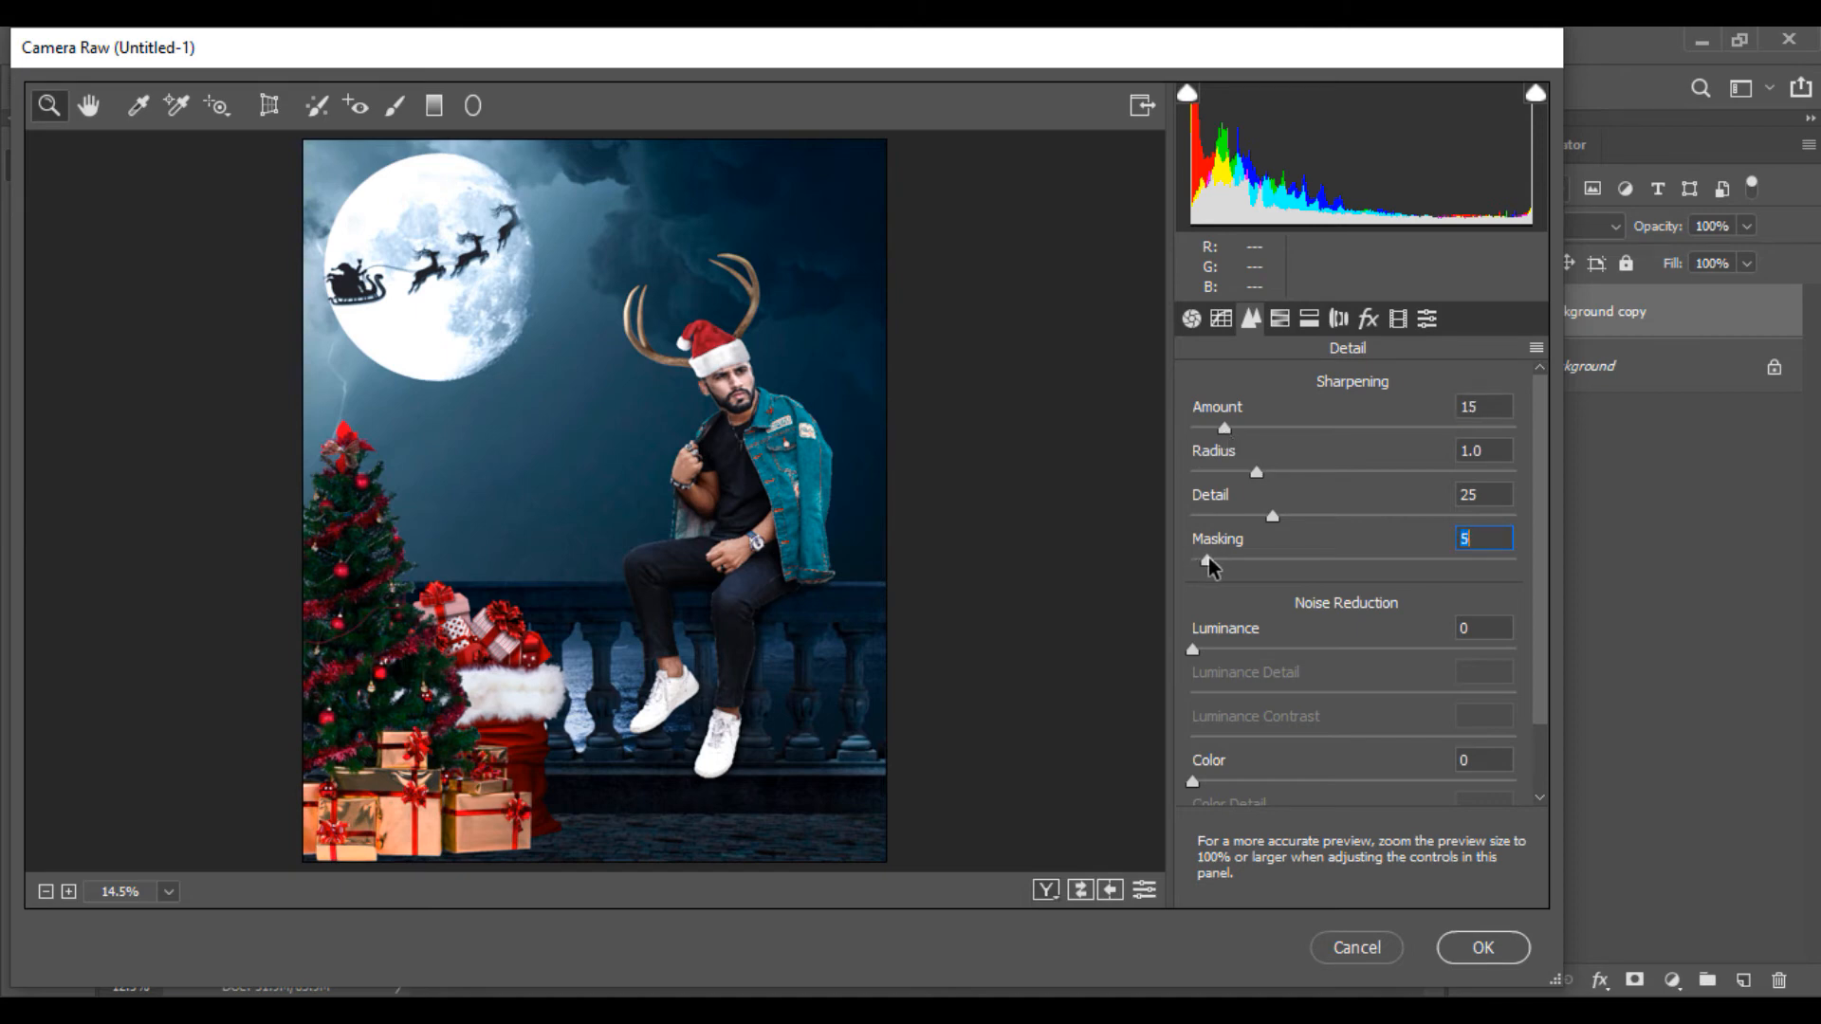
left_click_drag(1197, 652, 1214, 650)
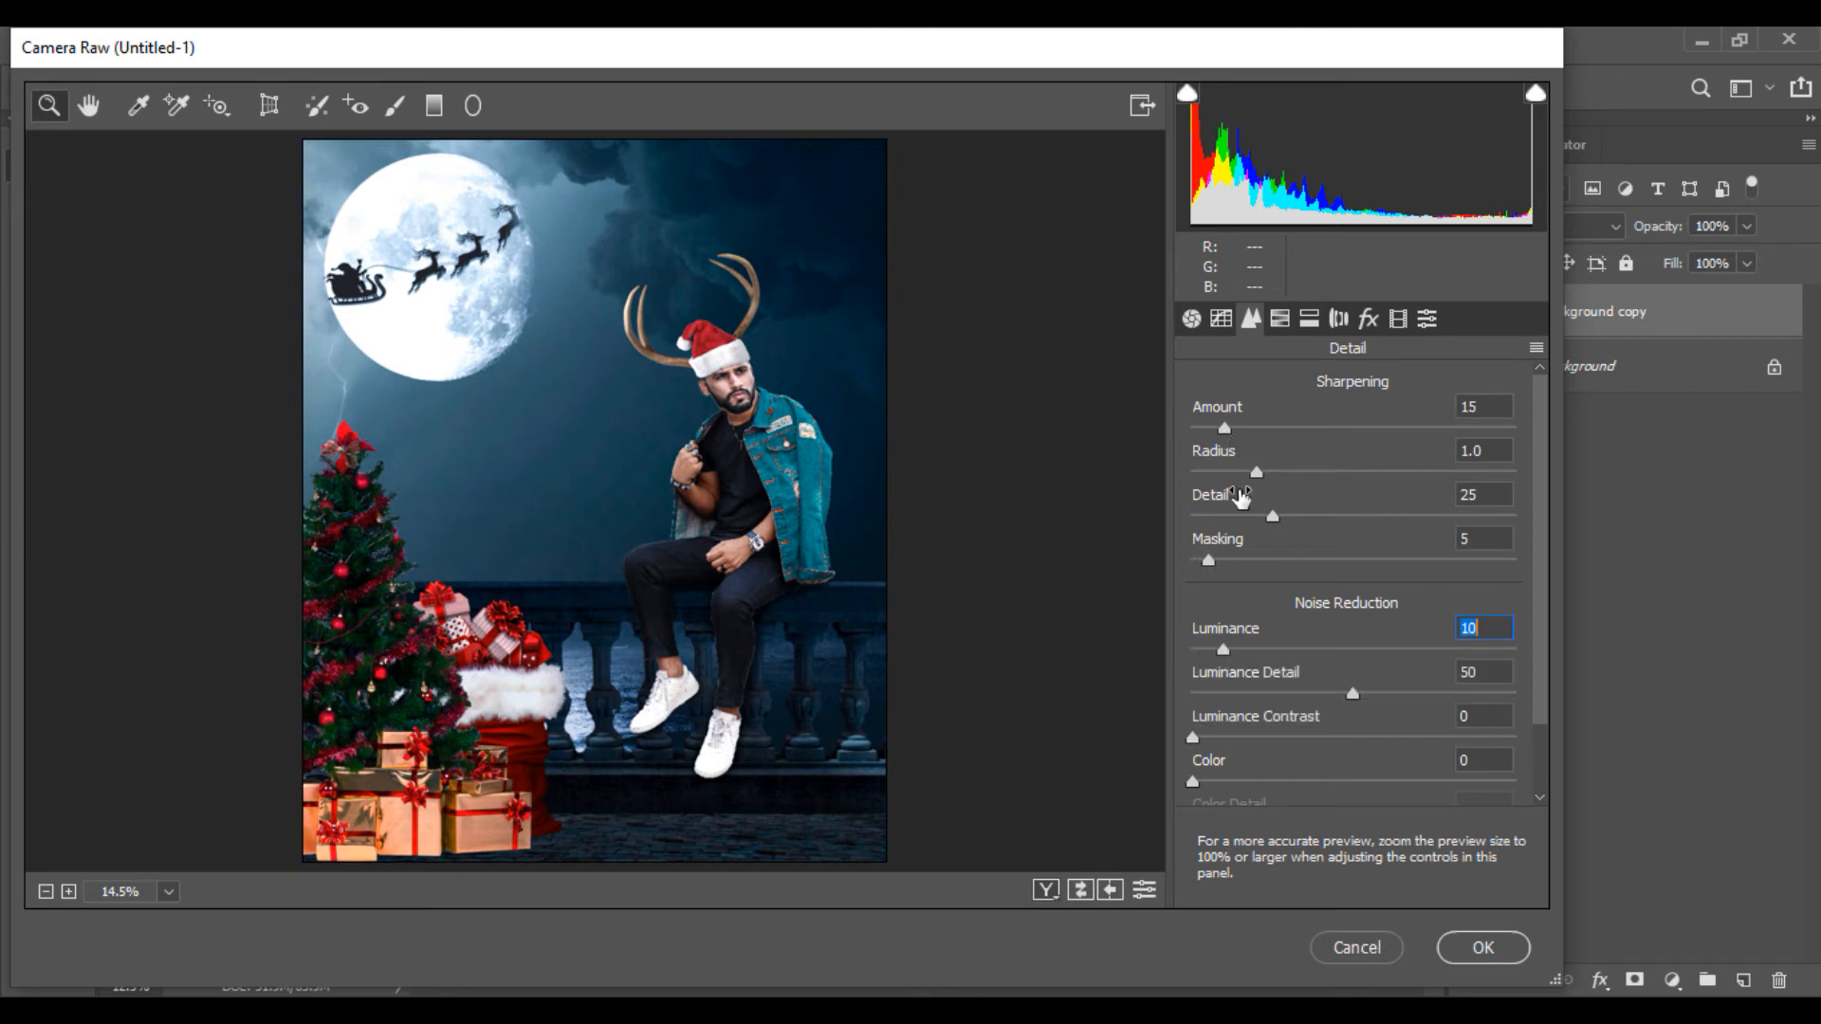
Add a post-crop vignette with an Amount of -27 and apply the Camera Raw filter.
left_click(1295, 323)
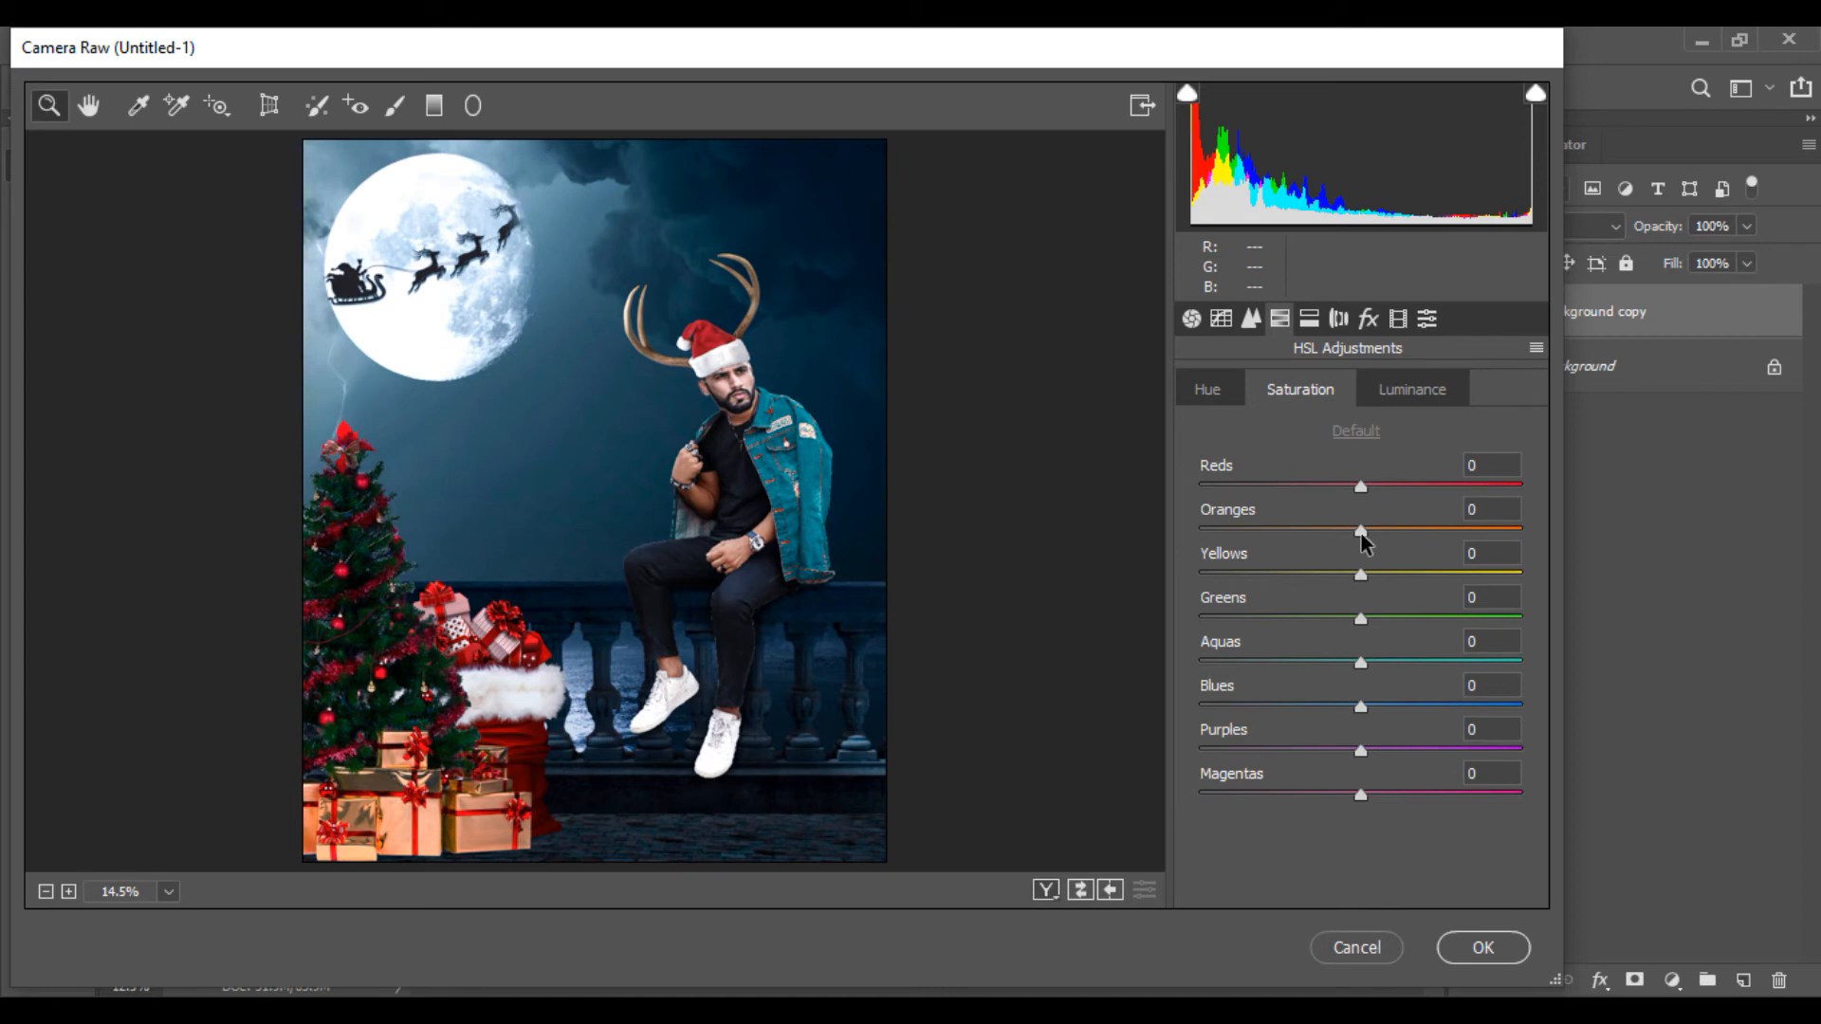
left_click(1368, 318)
left_click_drag(1328, 663, 1318, 668)
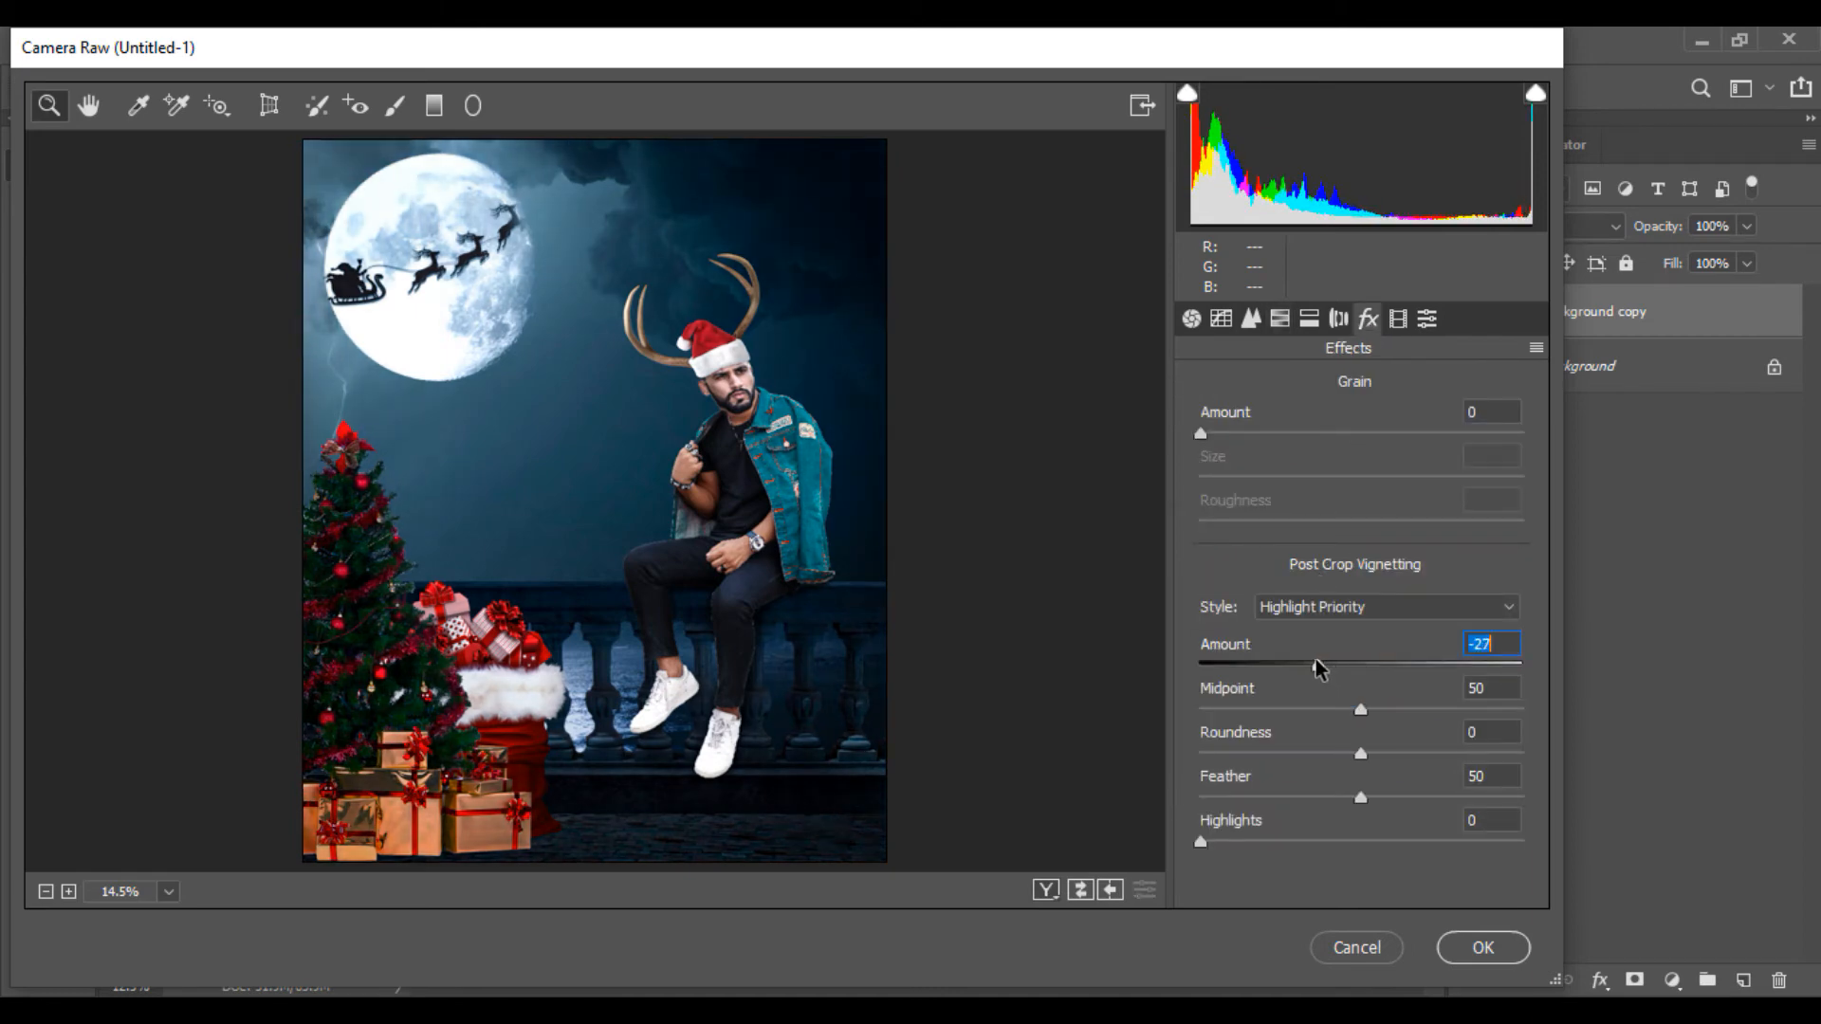
left_click(1479, 946)
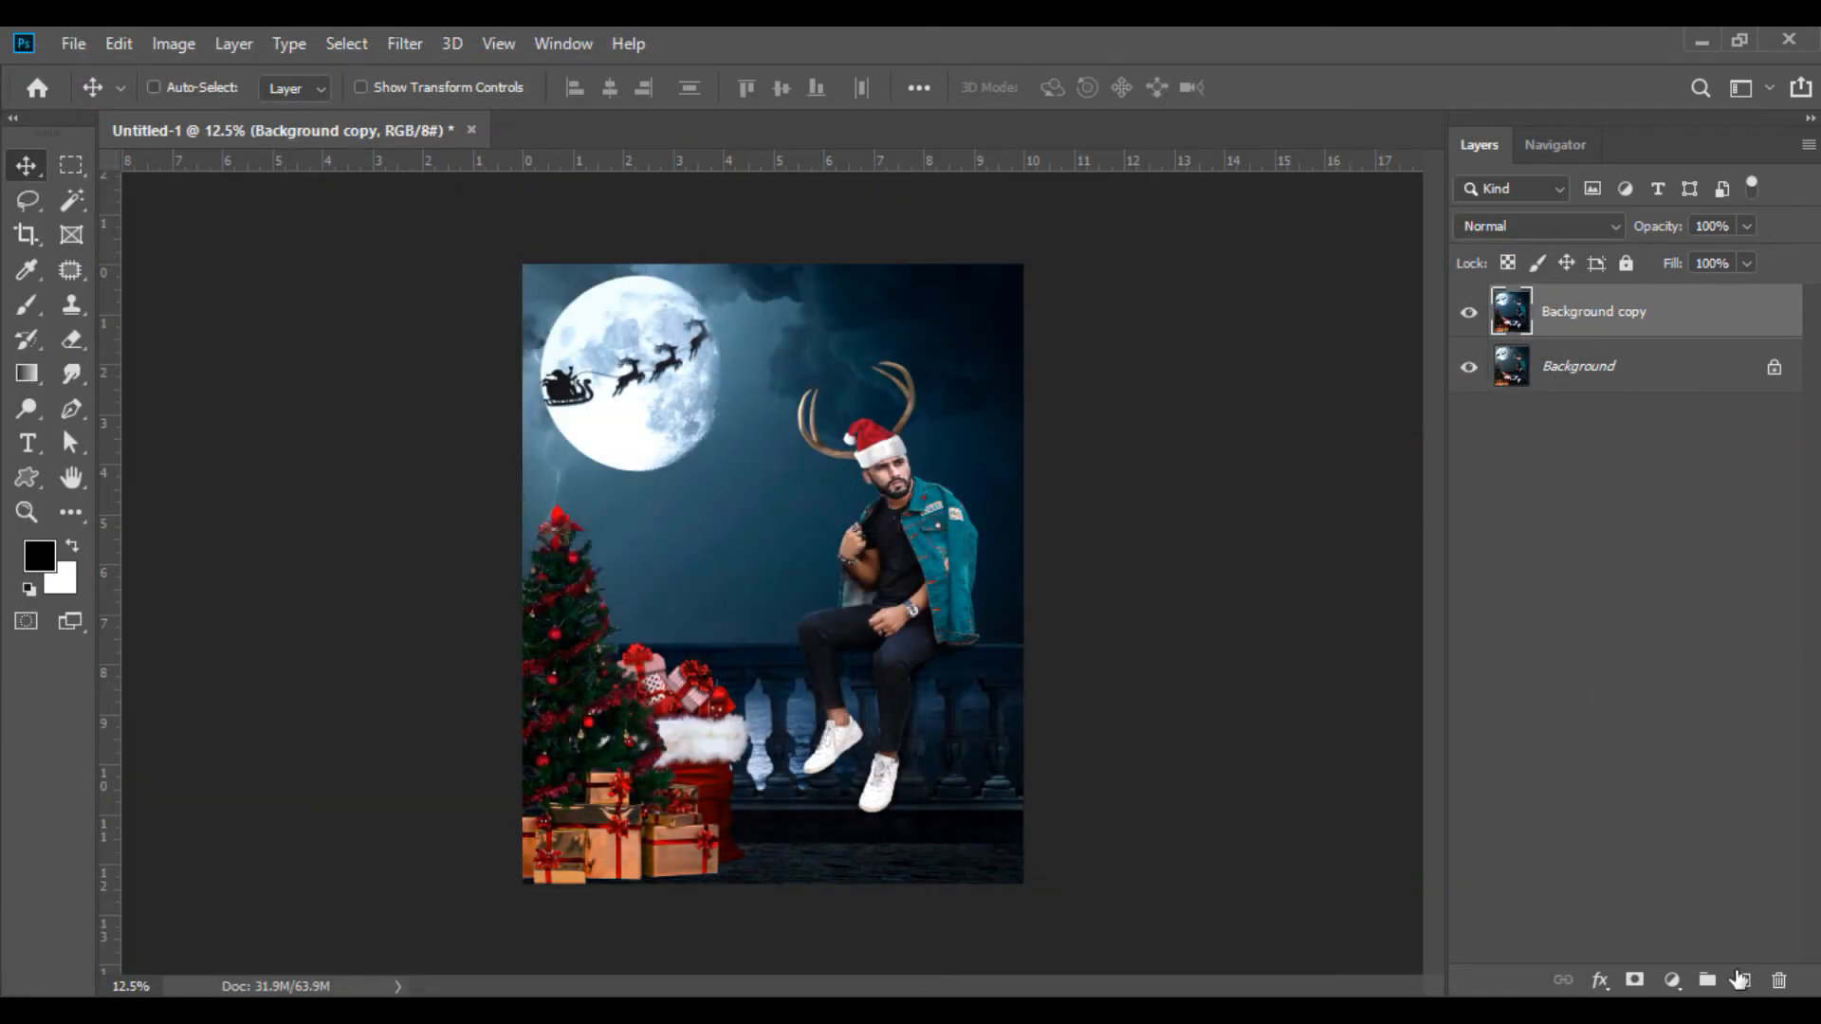
Add a new layer in Overlay blend mode above the Background copy and set the foreground colour to bright red.
left_click(1745, 980)
left_click(1537, 228)
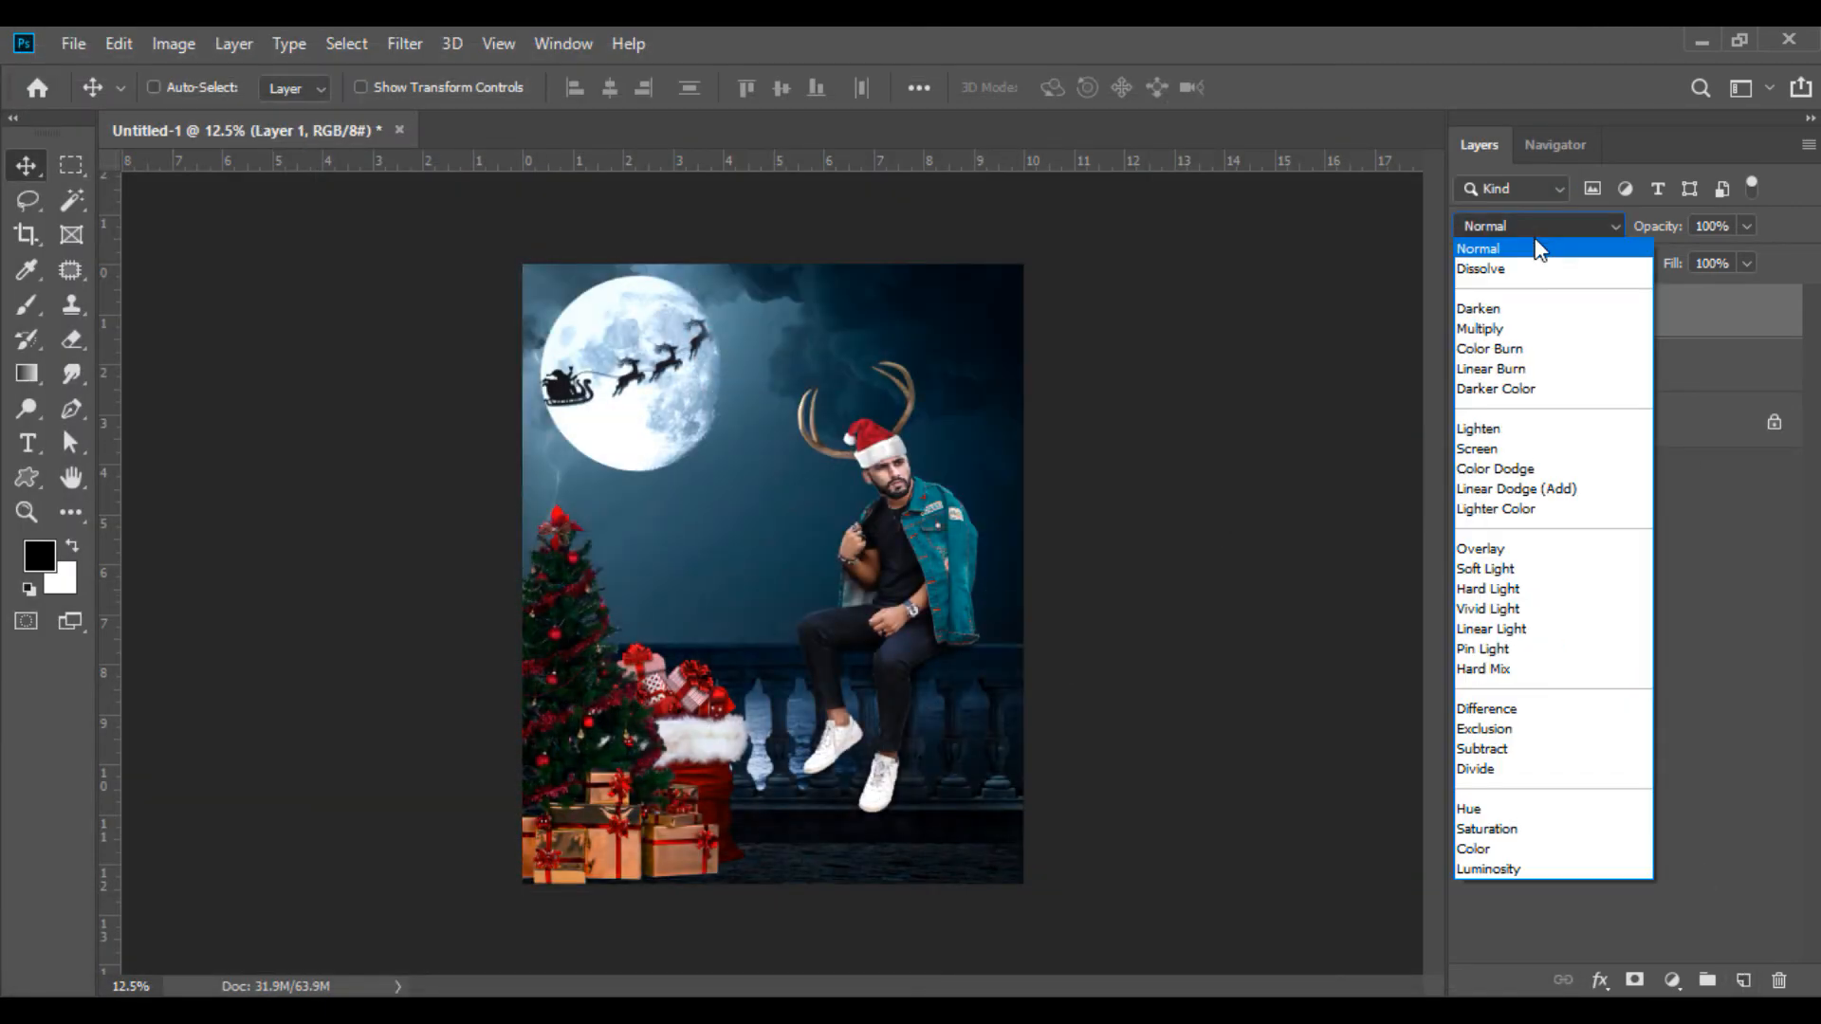
left_click(1518, 542)
left_click(39, 556)
left_click_drag(1404, 730, 1418, 534)
left_click(1651, 525)
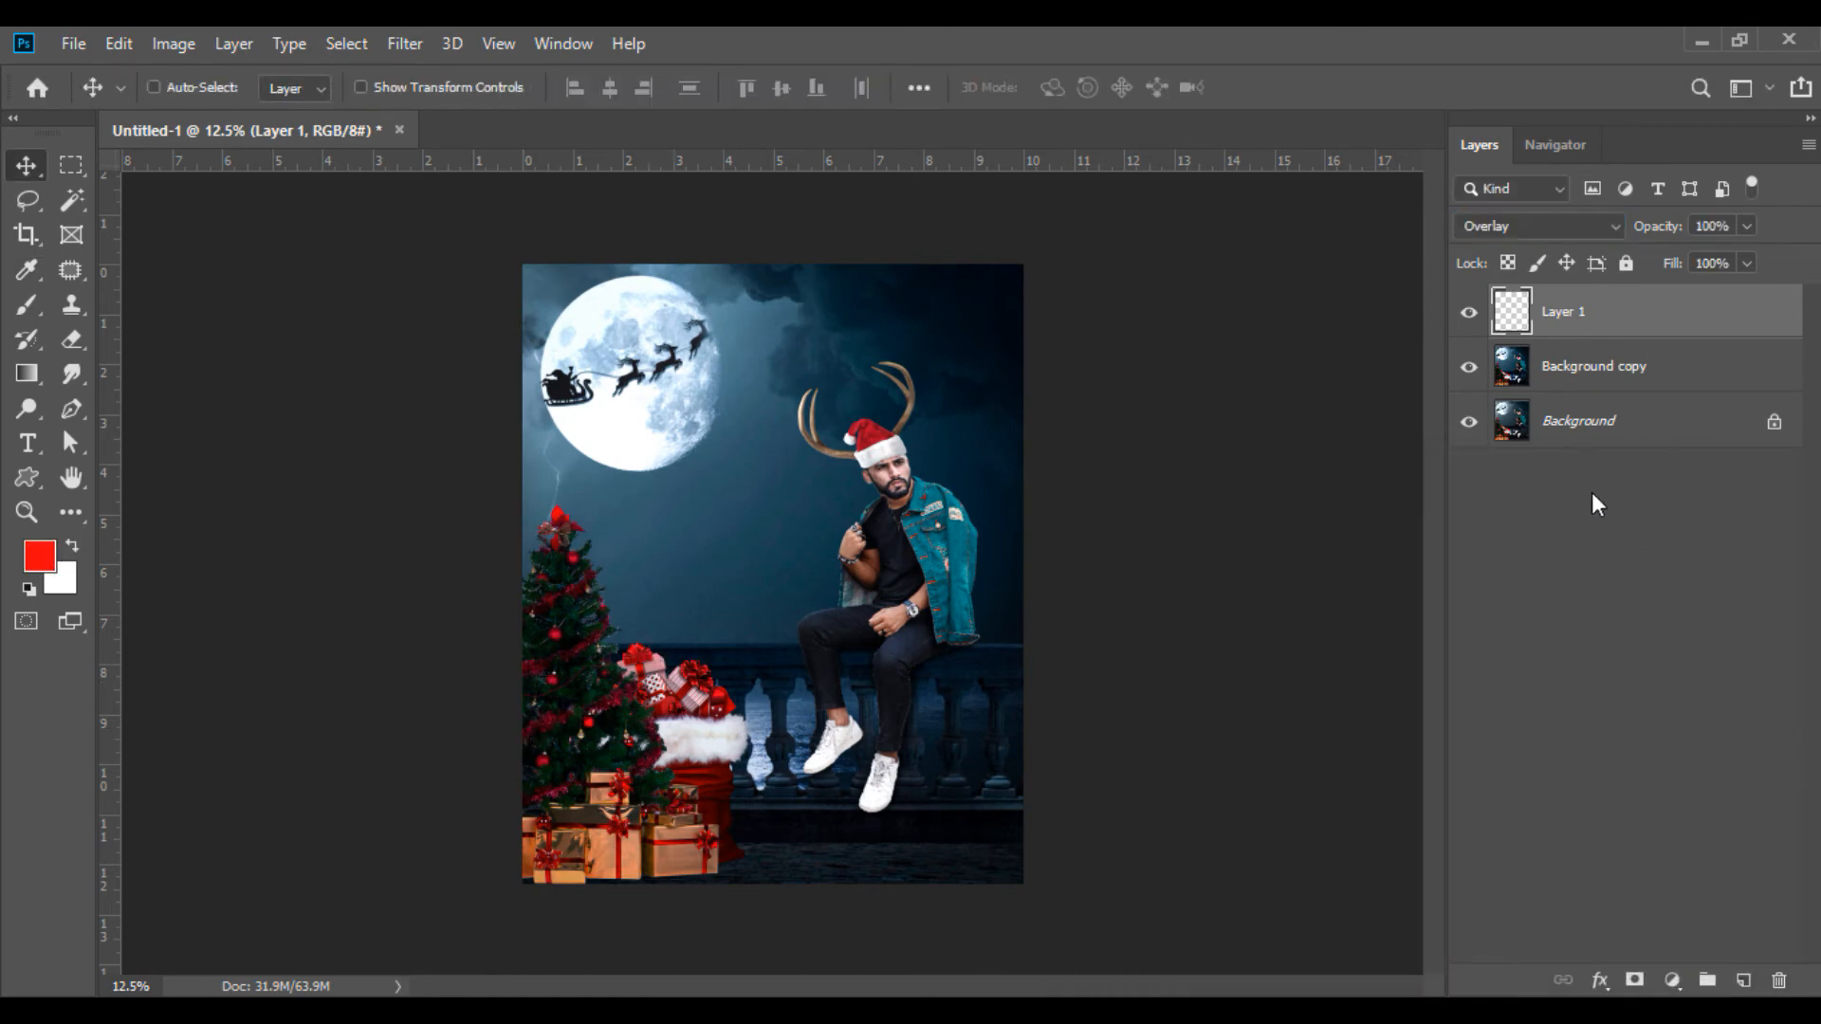
Paint red over the tree's tinsel, baubles and gift ribbons on Layer 1 with a 125 px soft brush.
key("b")
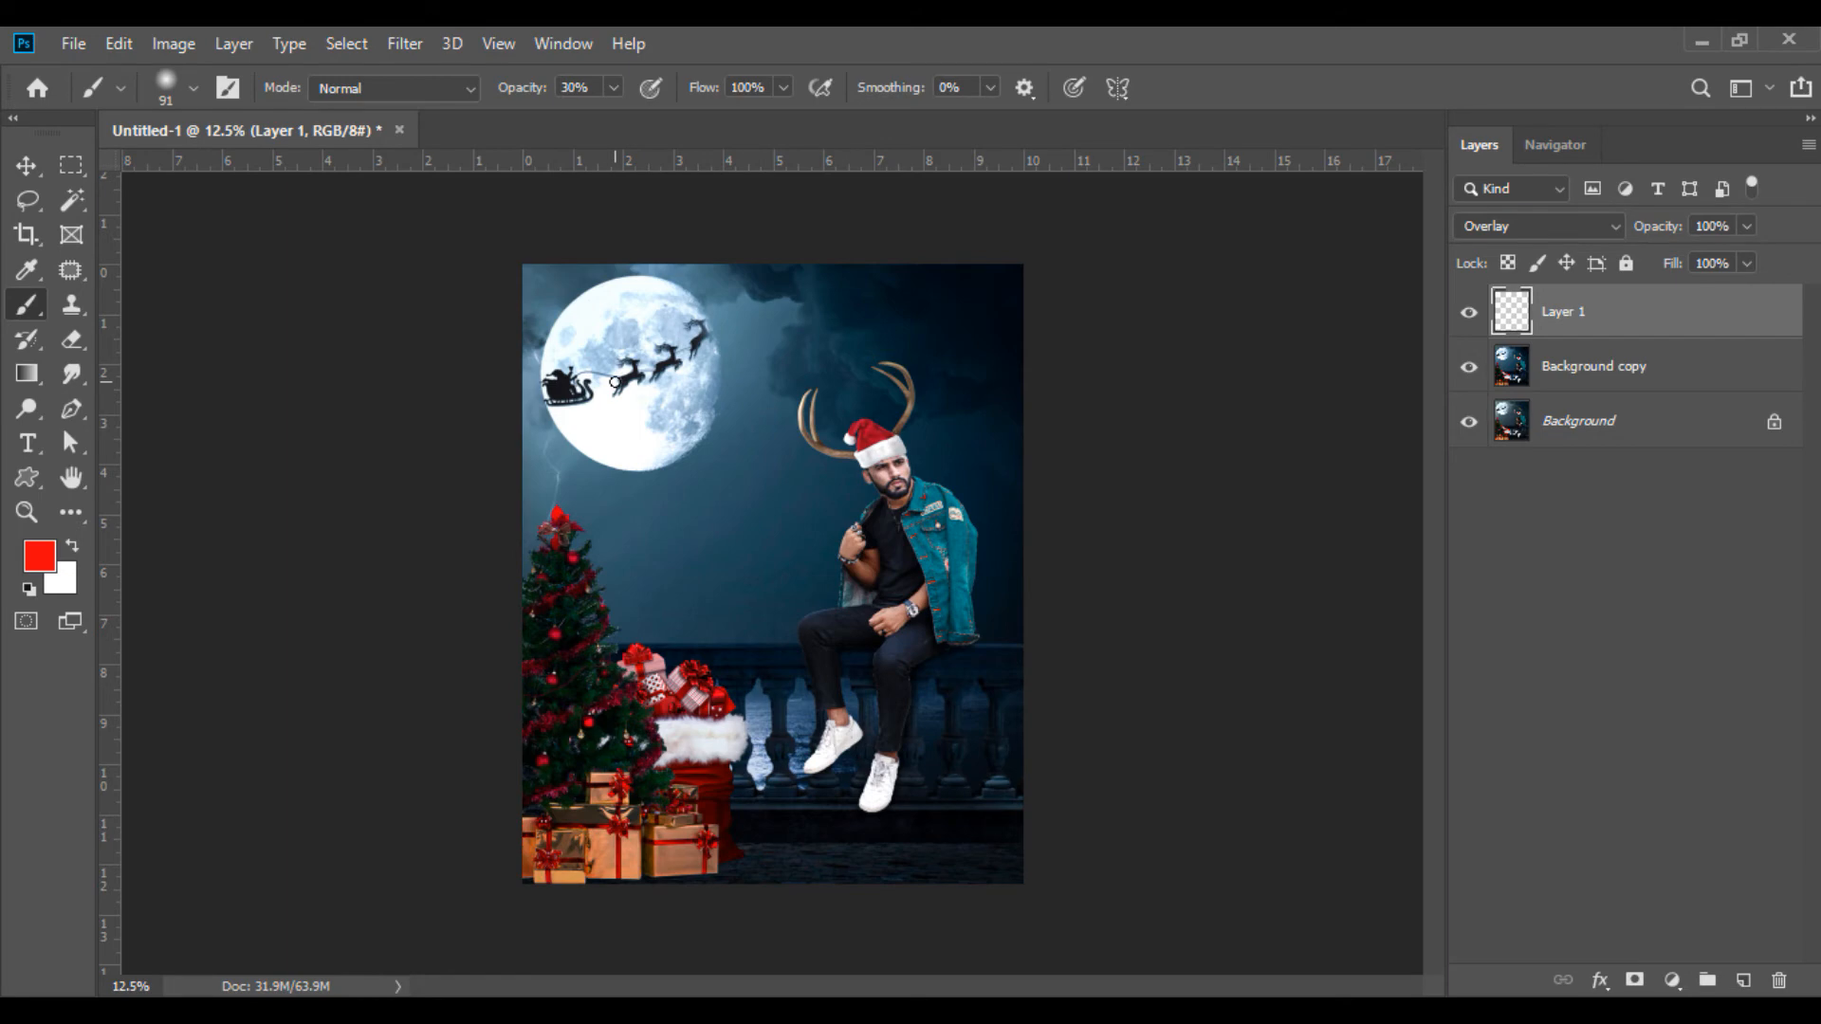
key("ctrl+plus")
key("ctrl+plus")
key("ctrl+plus")
key("bracketright")
key("bracketright")
left_click(243, 533)
left_click(194, 739)
left_click(187, 856)
left_click_drag(350, 925, 544, 661)
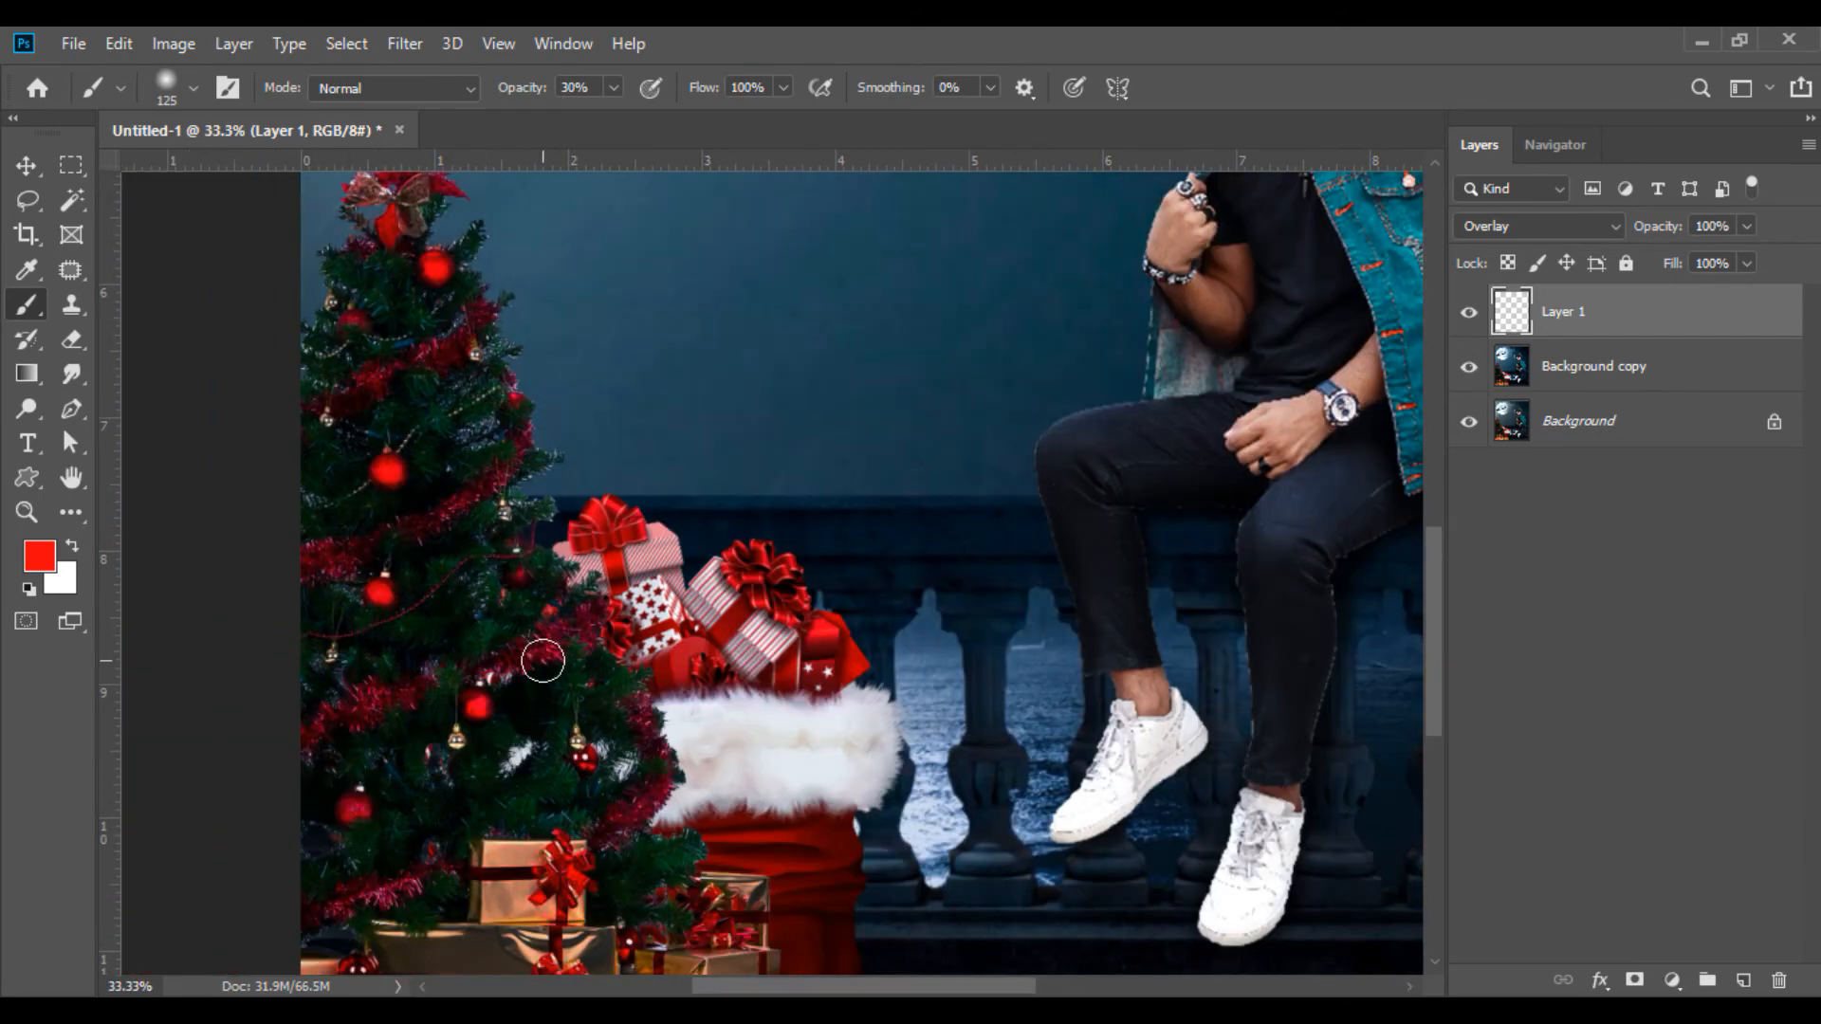
scroll(558, 715, "down", 3)
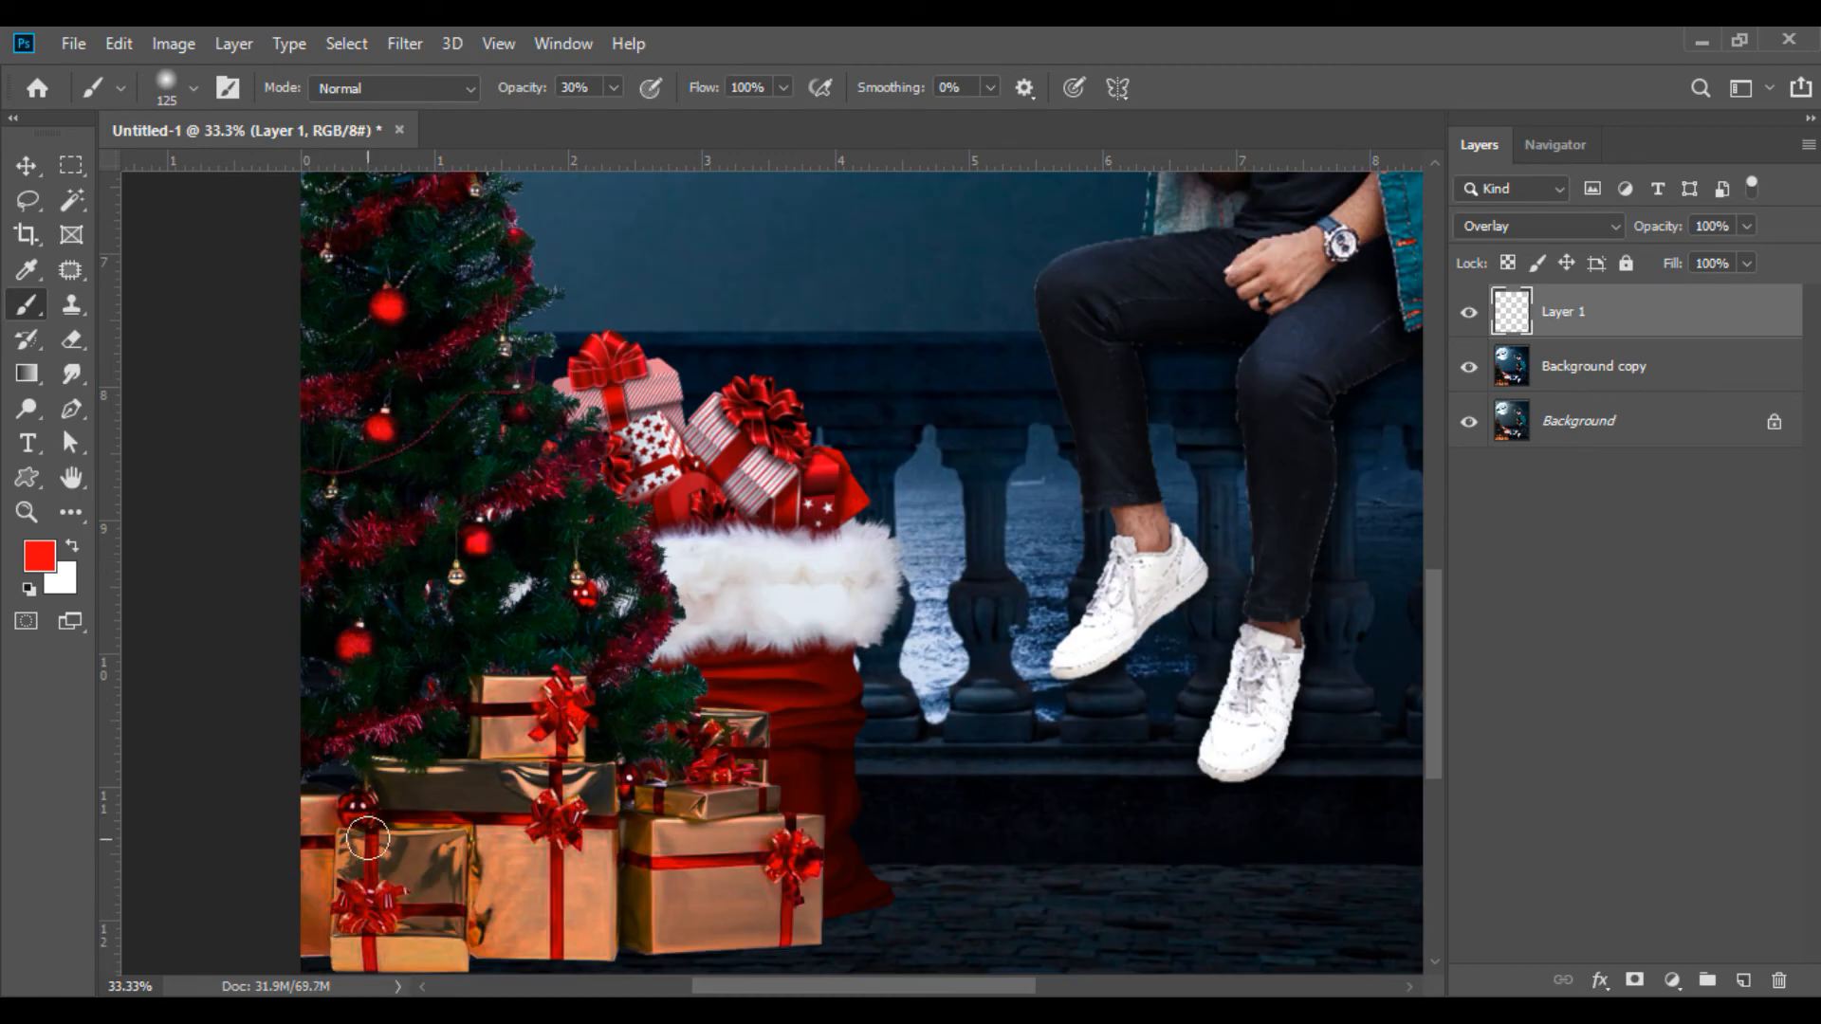
scroll(1198, 630, "up", 3)
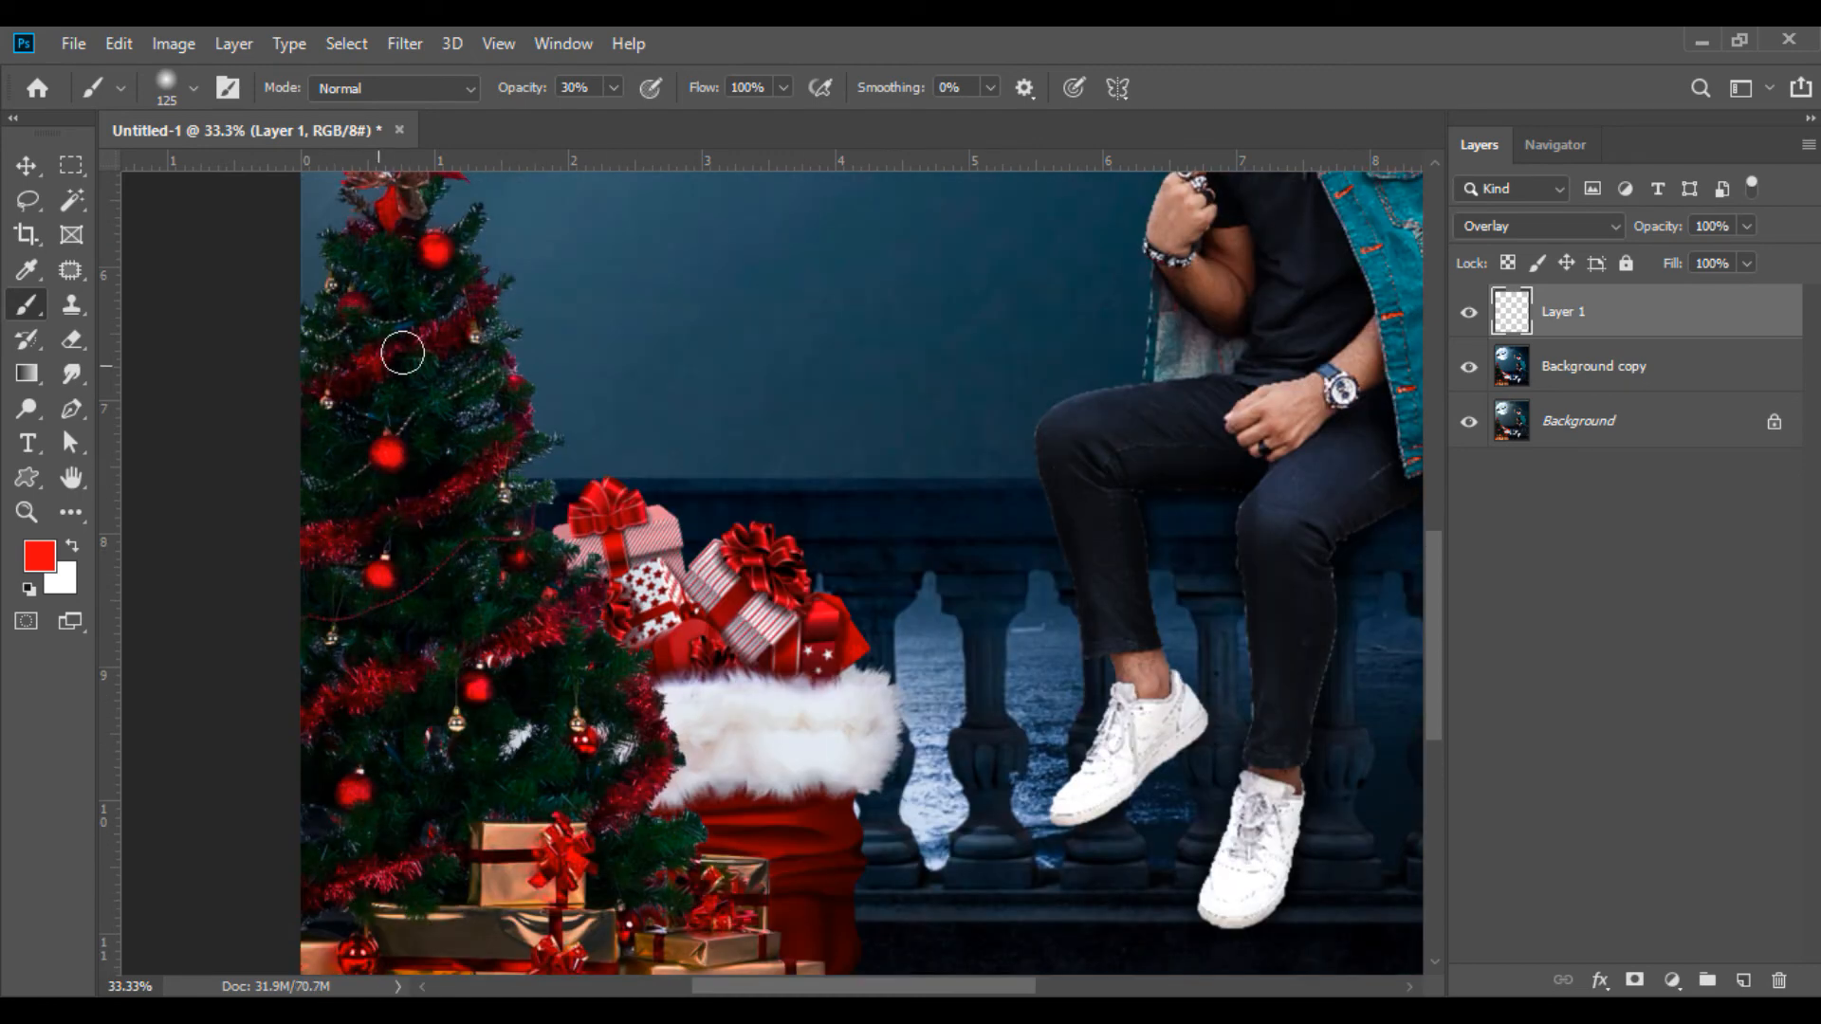
key("v")
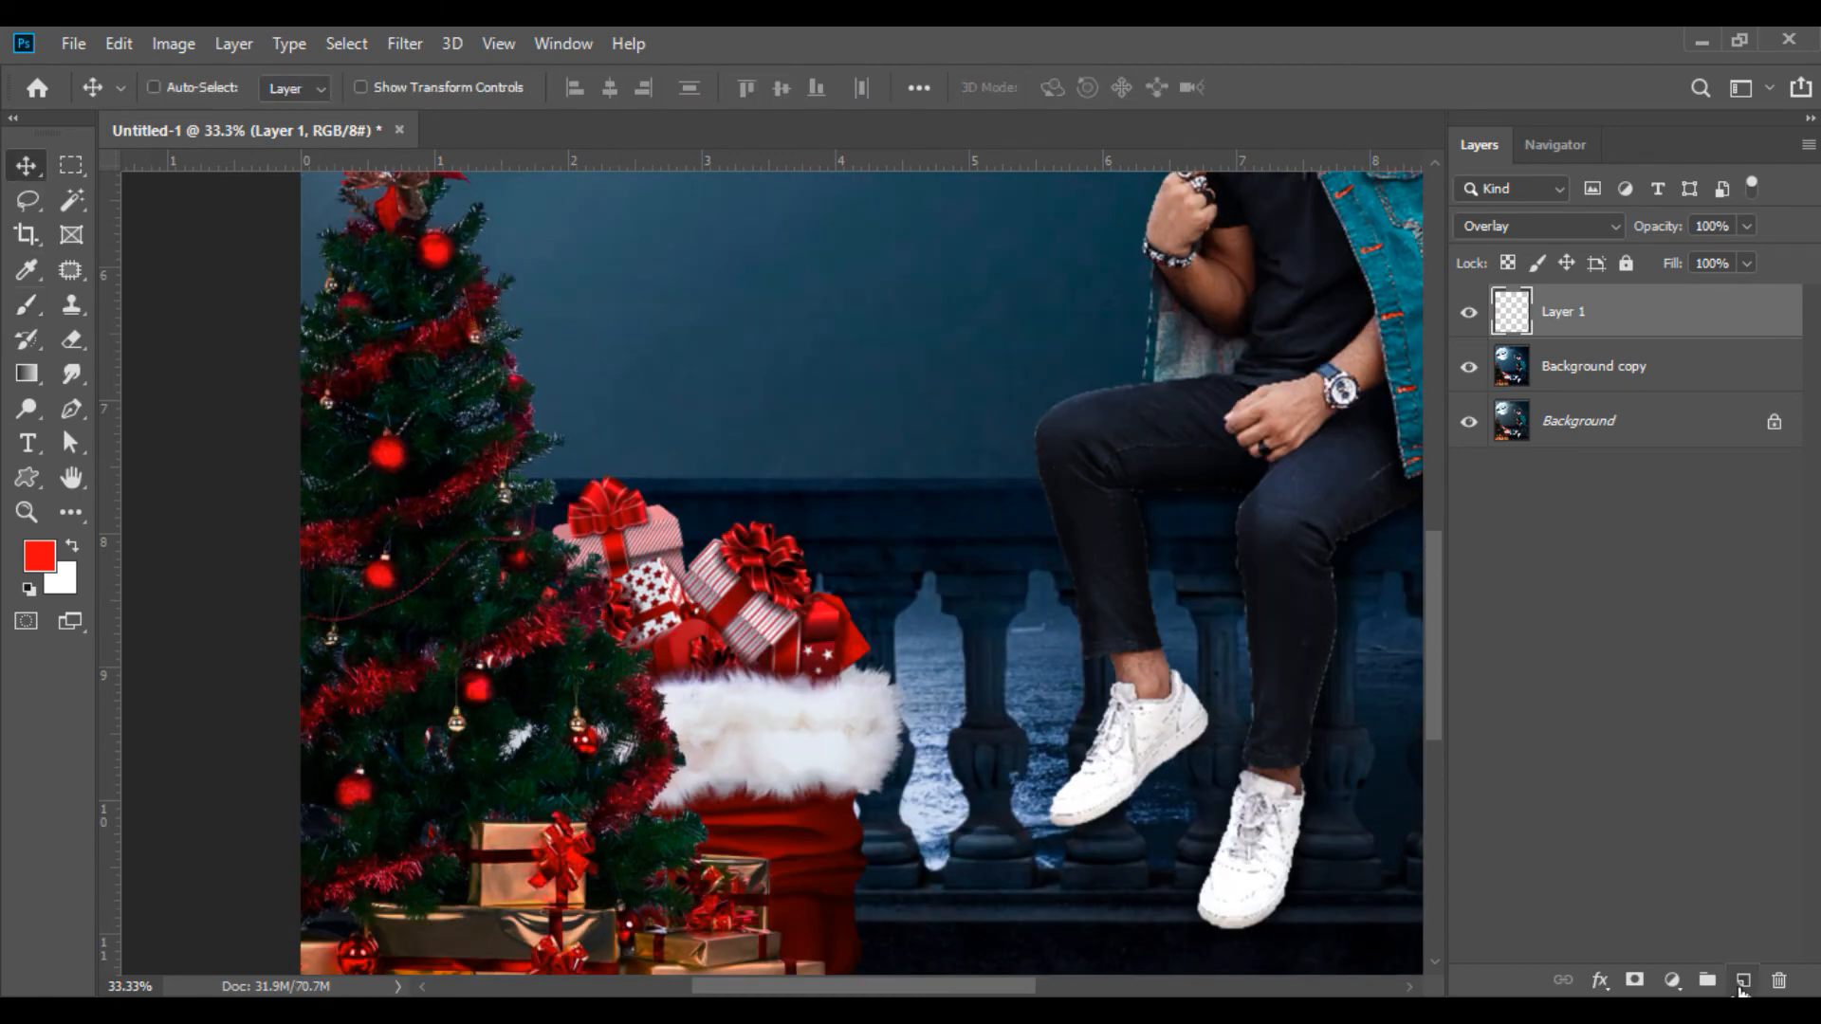
Add a new layer in Overlay blend mode and fill it with 50% Gray at 100% opacity.
left_click(1744, 980)
left_click(1518, 240)
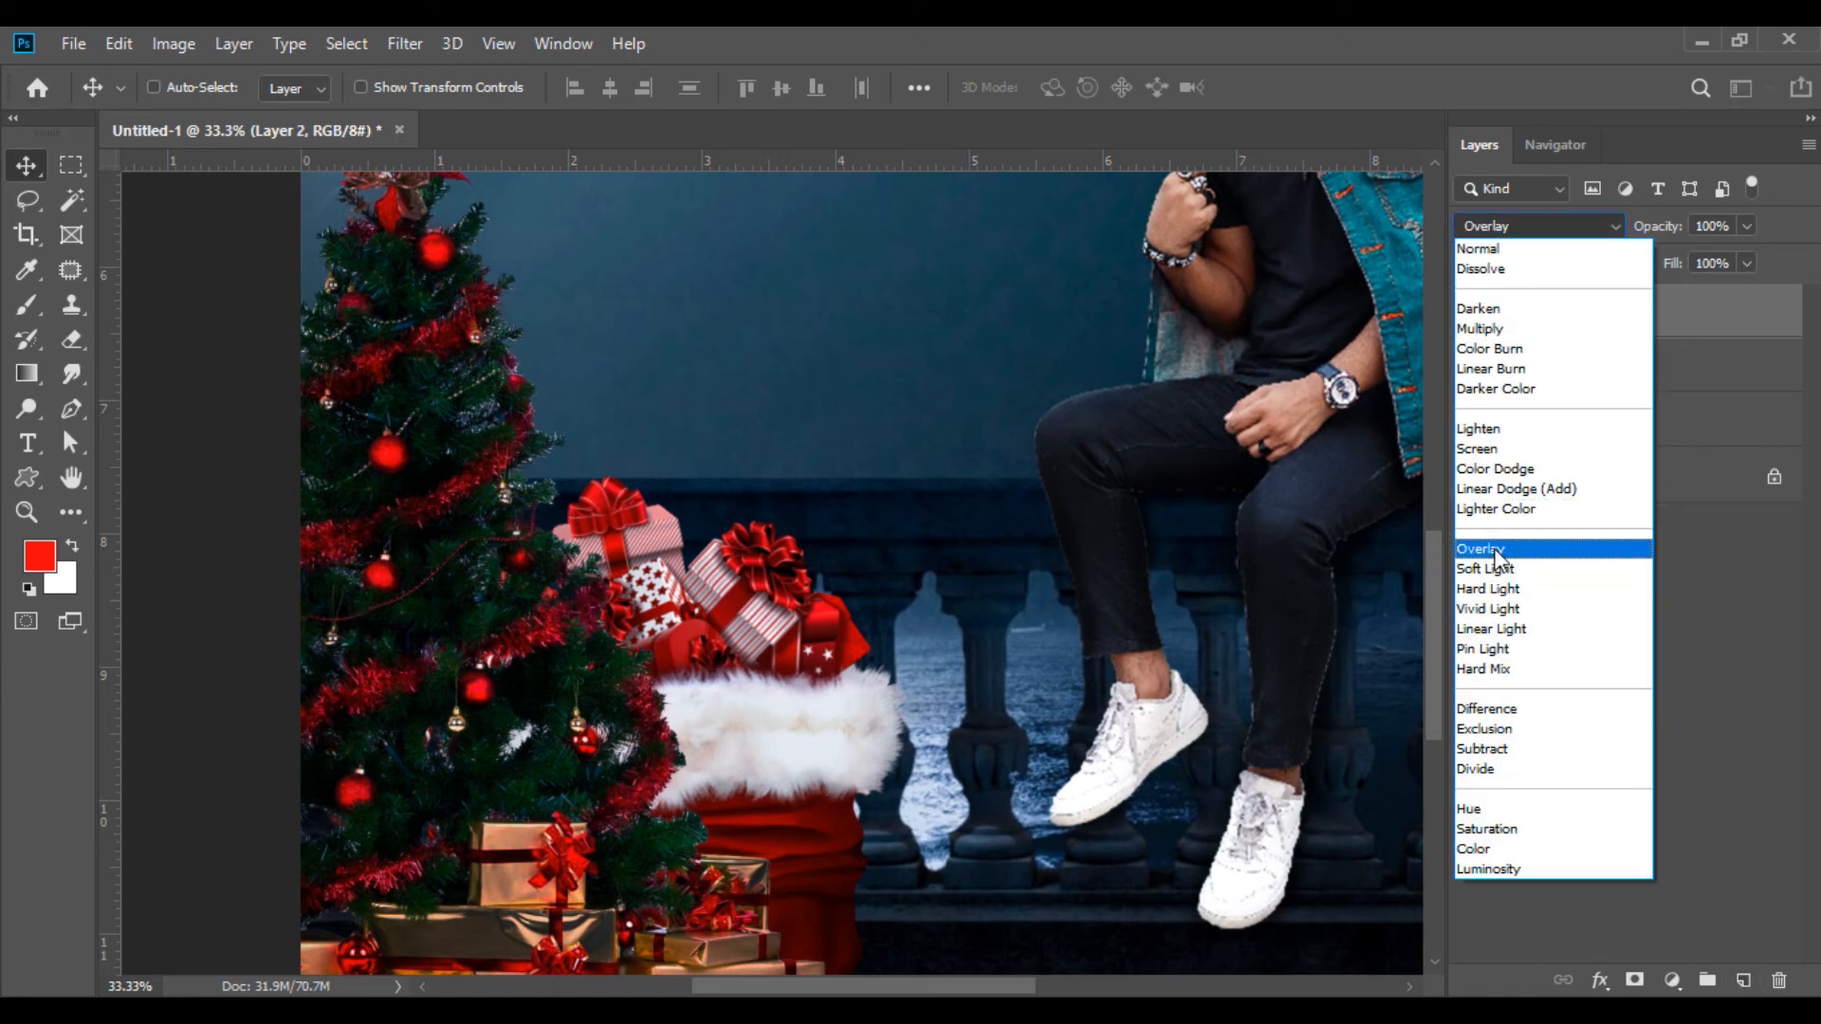
left_click(1490, 541)
left_click(118, 43)
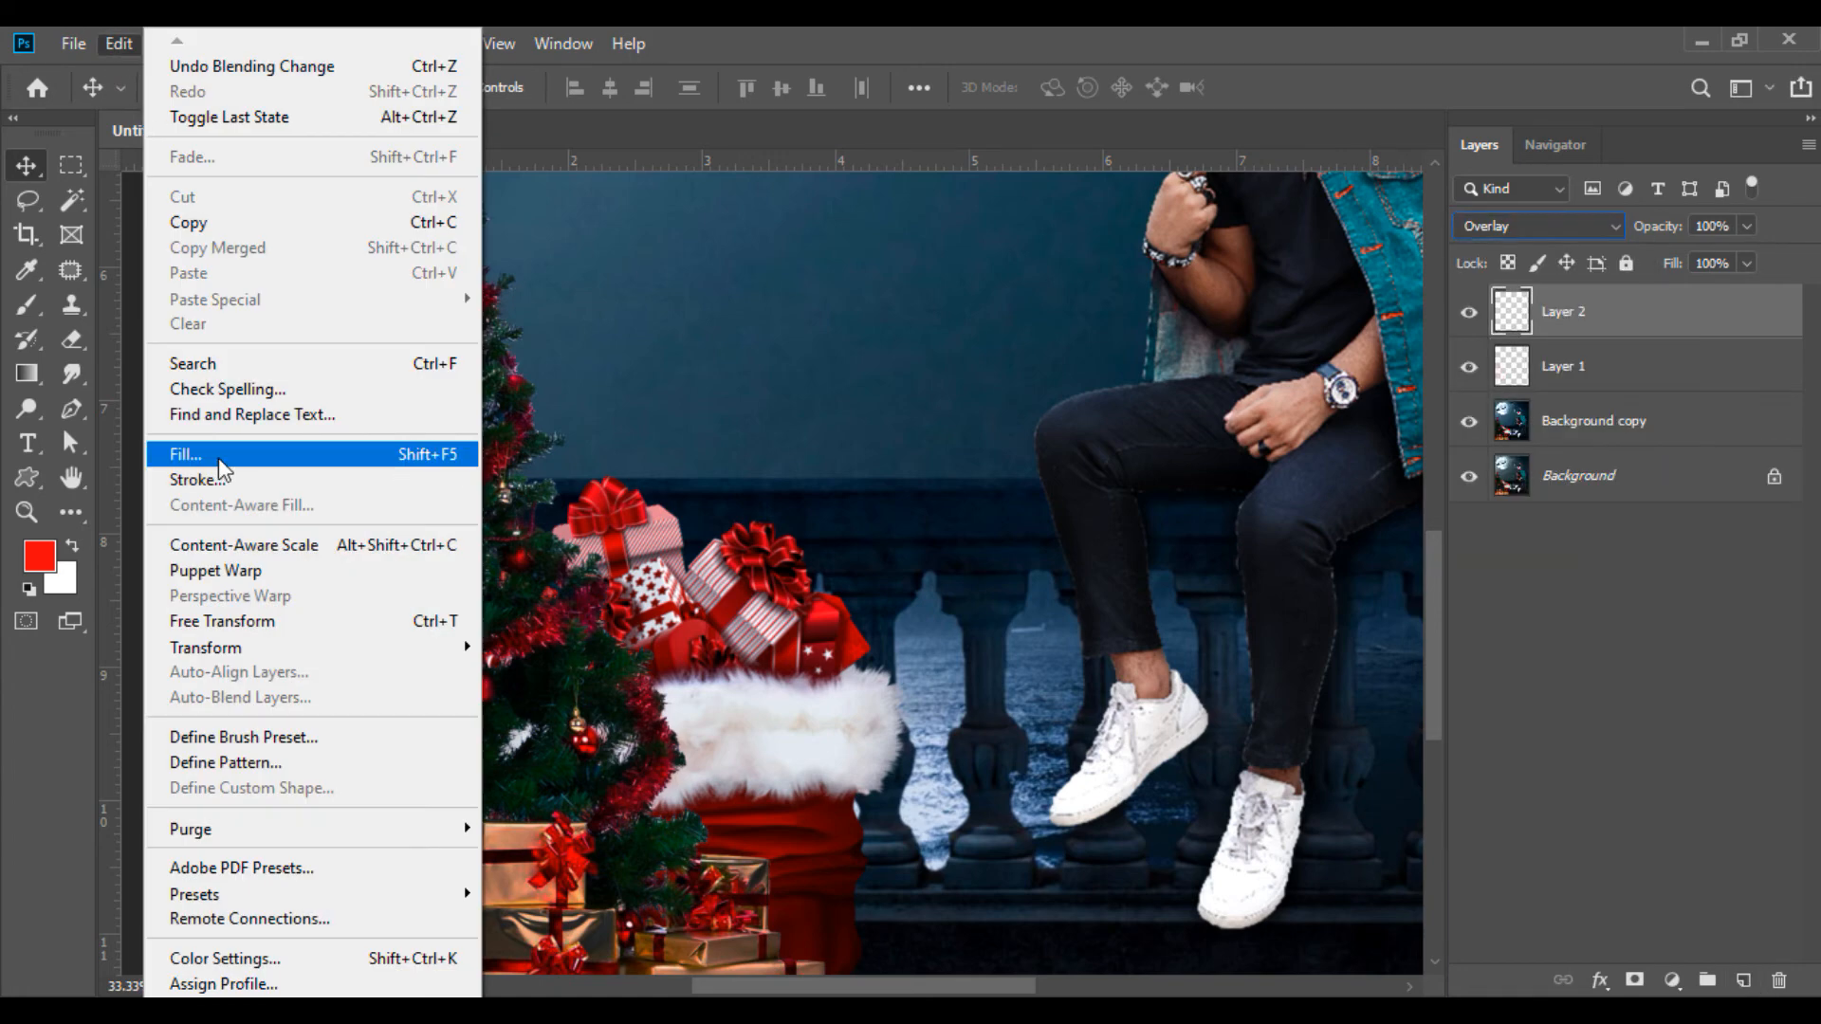
left_click(519, 451)
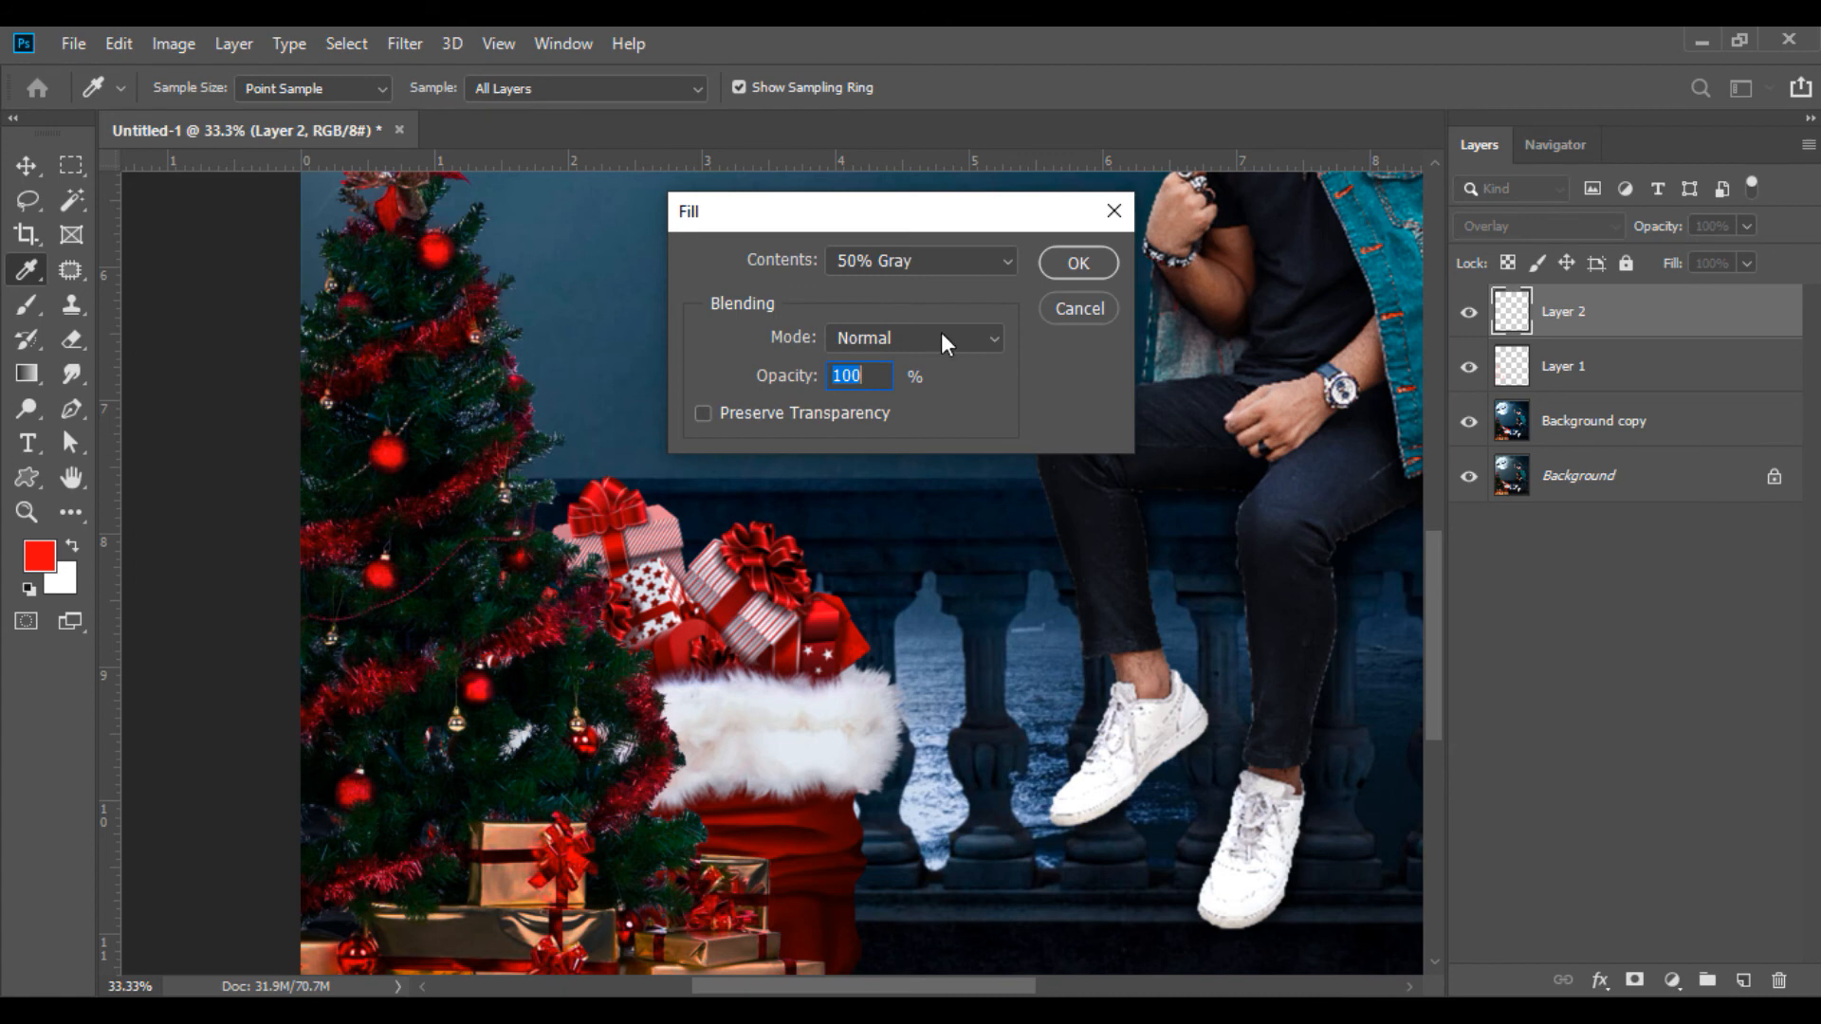
left_click(1078, 263)
key("v")
Darken the gift bag and the presents in it on the gray layer, using the Burn Tool at brush size 70.
right_click(26, 408)
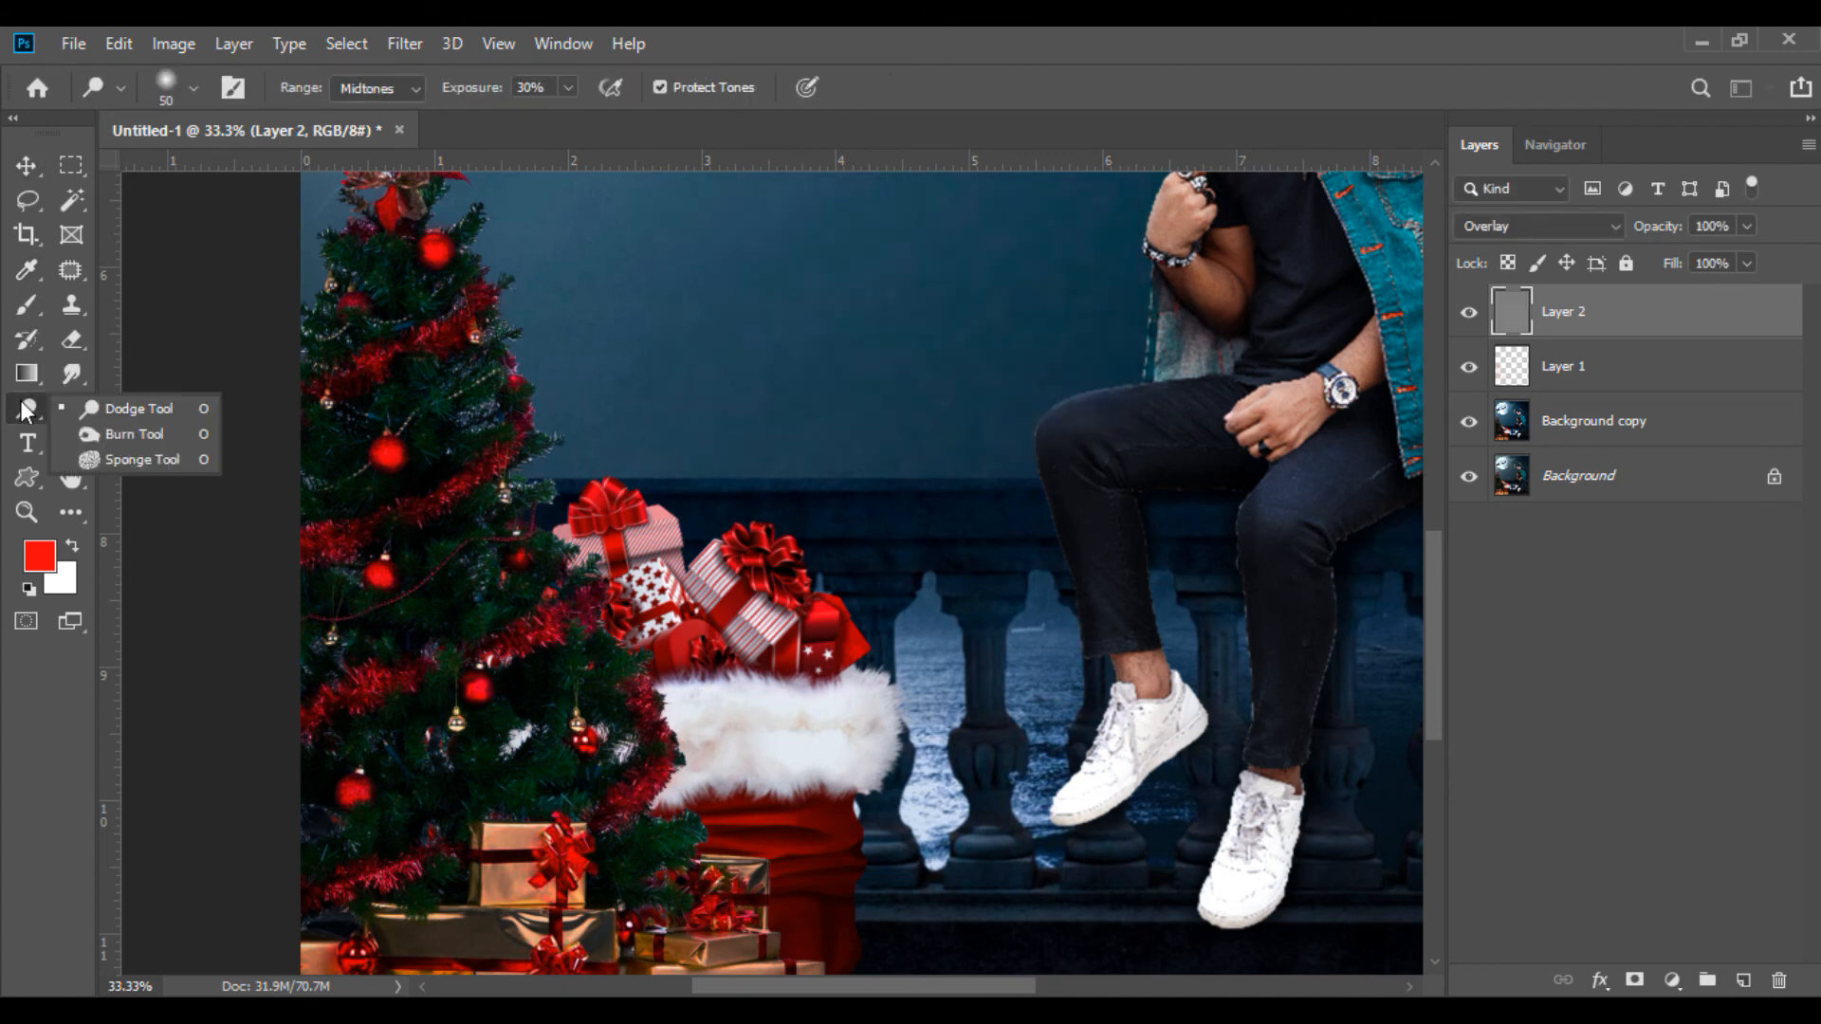
left_click(118, 436)
key("bracketright")
key("bracketright")
key("bracketright")
key("bracketright")
key("bracketright")
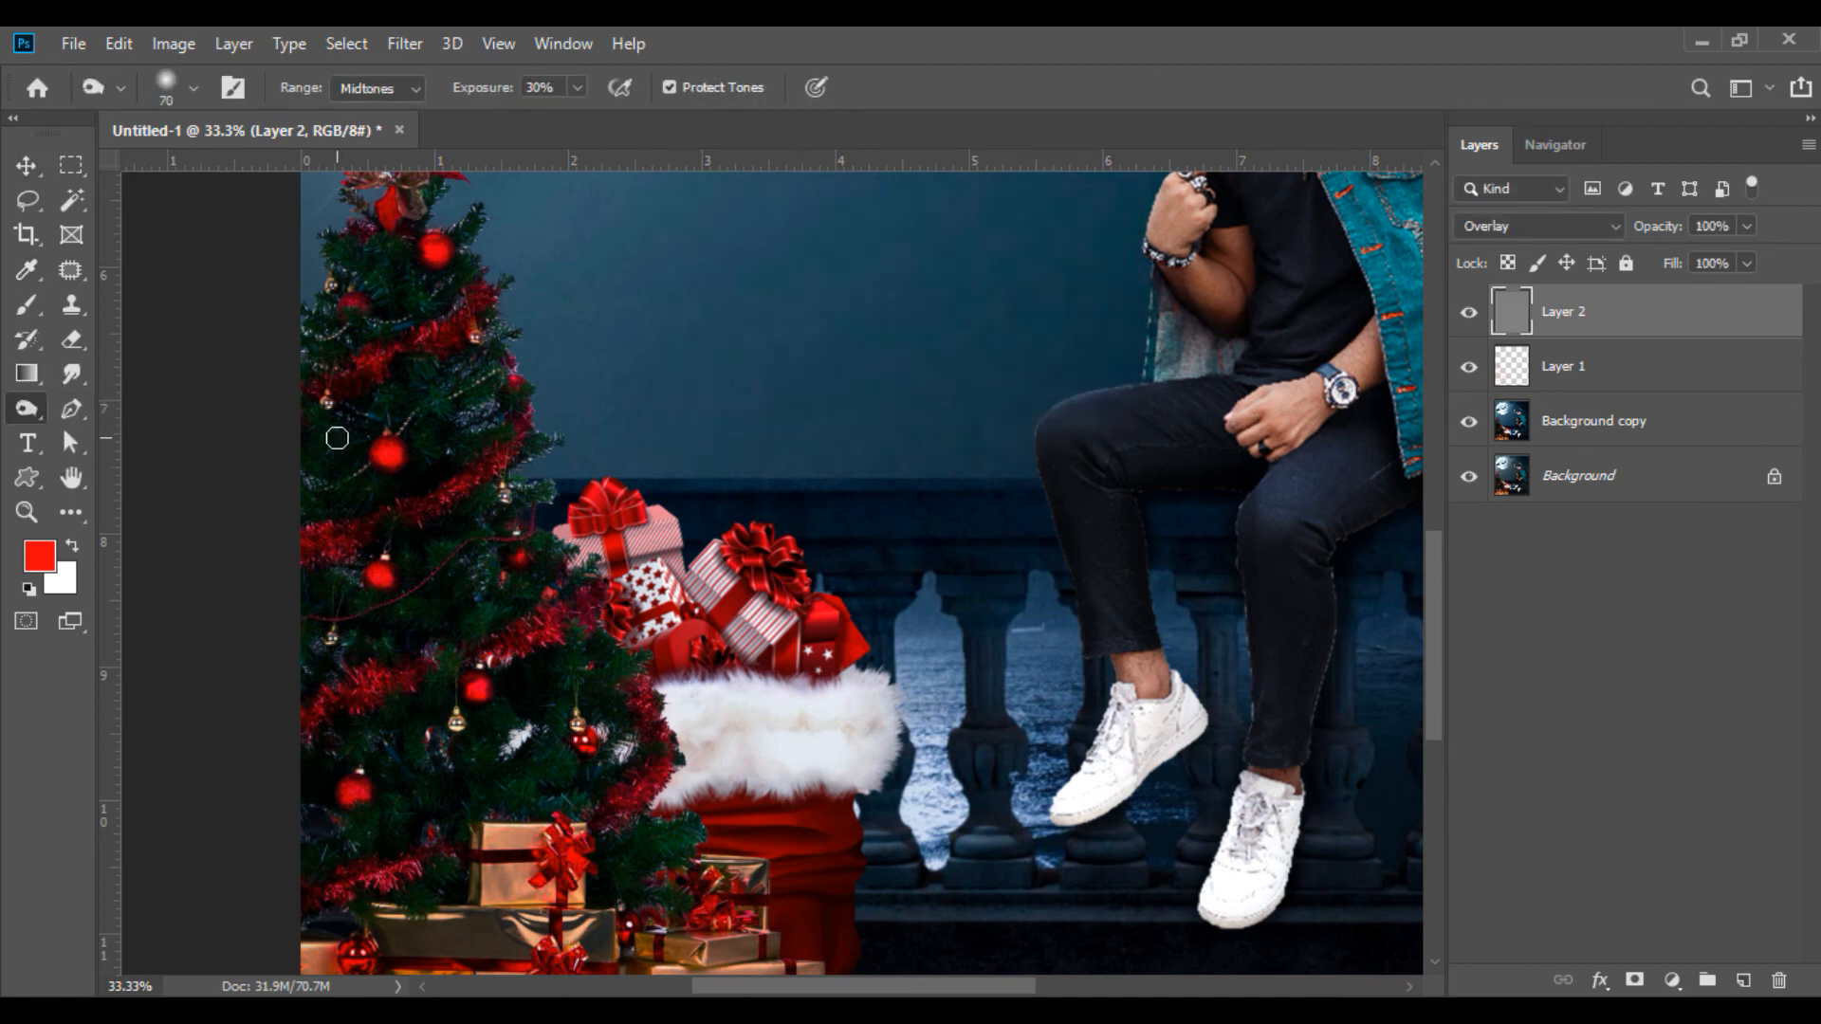
left_click_drag(750, 774, 686, 724)
left_click_drag(650, 567, 596, 534)
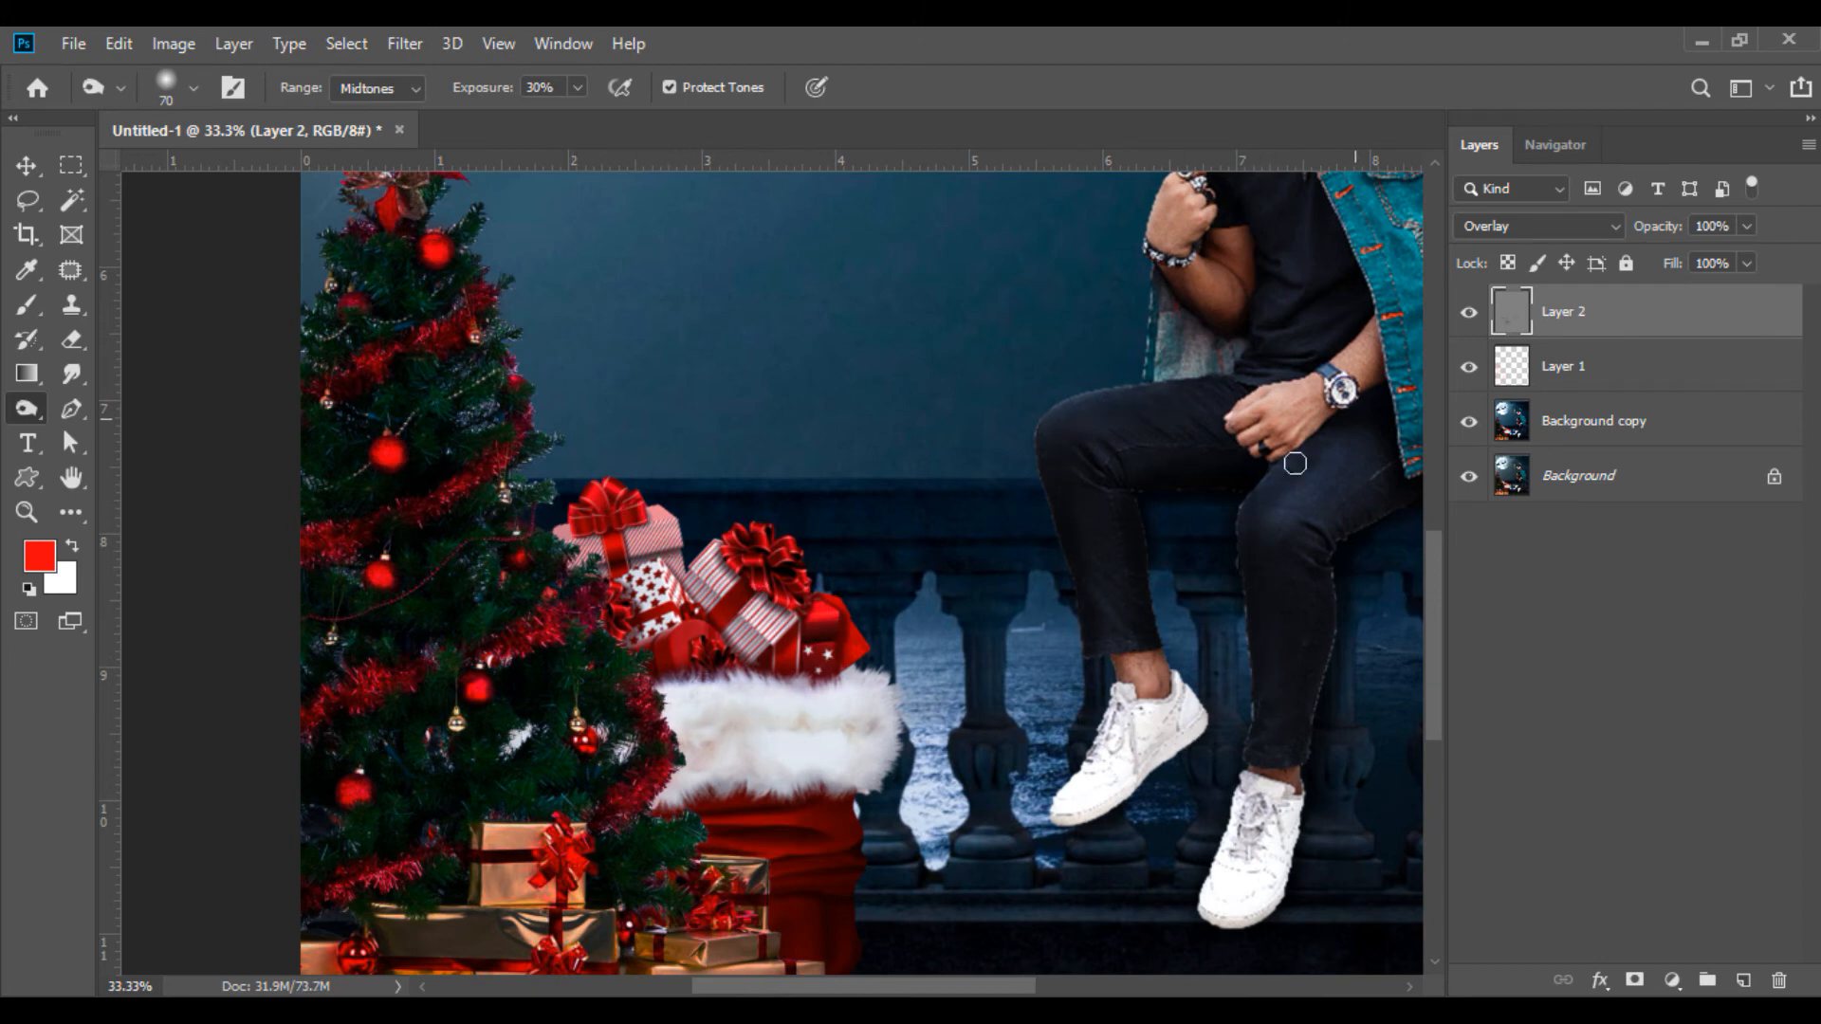
Burn the shadows of the wrapped boxes under the tree and the tree's lower branches.
scroll(779, 713, "down", 2)
left_click_drag(618, 806, 706, 765)
mouse_move(669, 806)
left_mouse_down()
mouse_move(769, 801)
mouse_move(759, 908)
left_mouse_up()
mouse_move(506, 909)
left_mouse_down()
mouse_move(507, 811)
mouse_move(522, 905)
left_mouse_up()
left_click_drag(401, 814, 437, 894)
left_click_drag(318, 892, 313, 782)
left_click_drag(500, 753, 536, 702)
Burn the shaded areas of the man's arms, thigh and teal jacket.
scroll(561, 642, "up", 5)
scroll(955, 594, "right", 3)
left_click_drag(906, 538, 911, 569)
mouse_move(1041, 634)
left_mouse_down()
mouse_move(976, 723)
mouse_move(916, 730)
left_mouse_up()
mouse_move(1101, 484)
left_mouse_down()
mouse_move(1114, 654)
mouse_move(1086, 380)
left_mouse_up()
left_click_drag(1149, 455, 1164, 749)
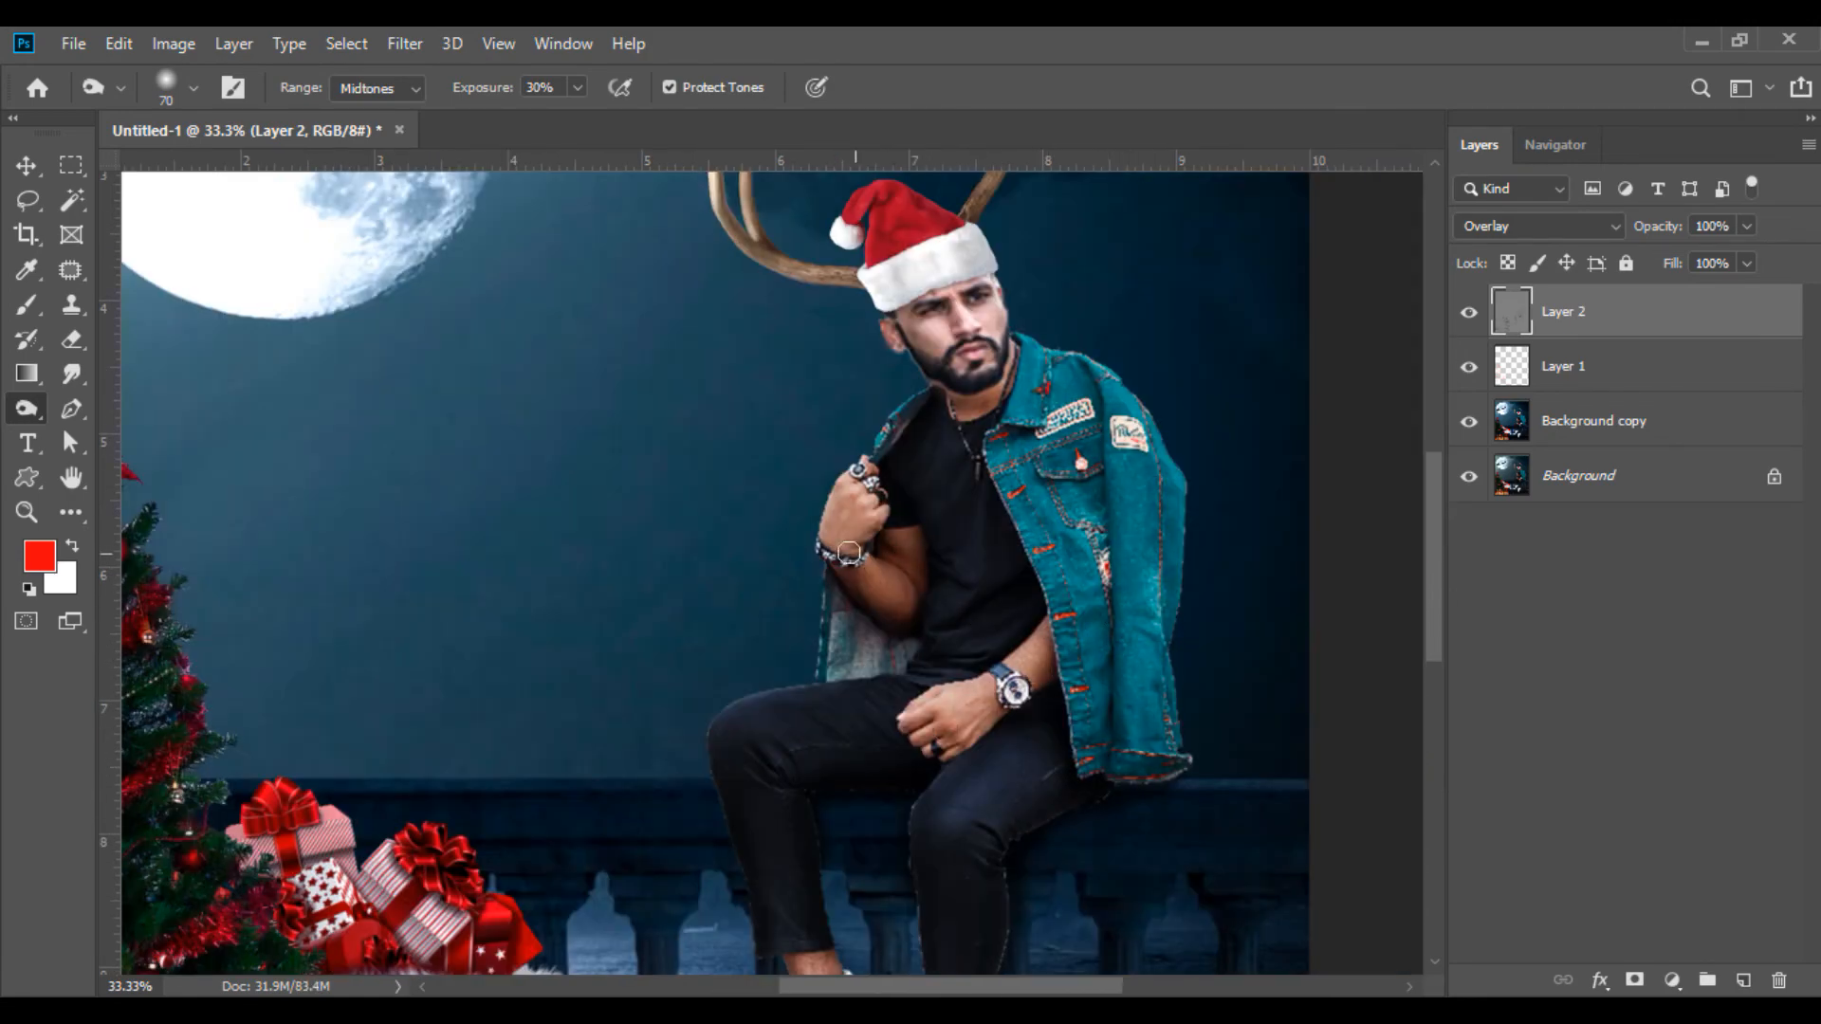
Brighten the highlights on the man's jacket, forearms and hand with the Dodge Tool.
right_click(23, 409)
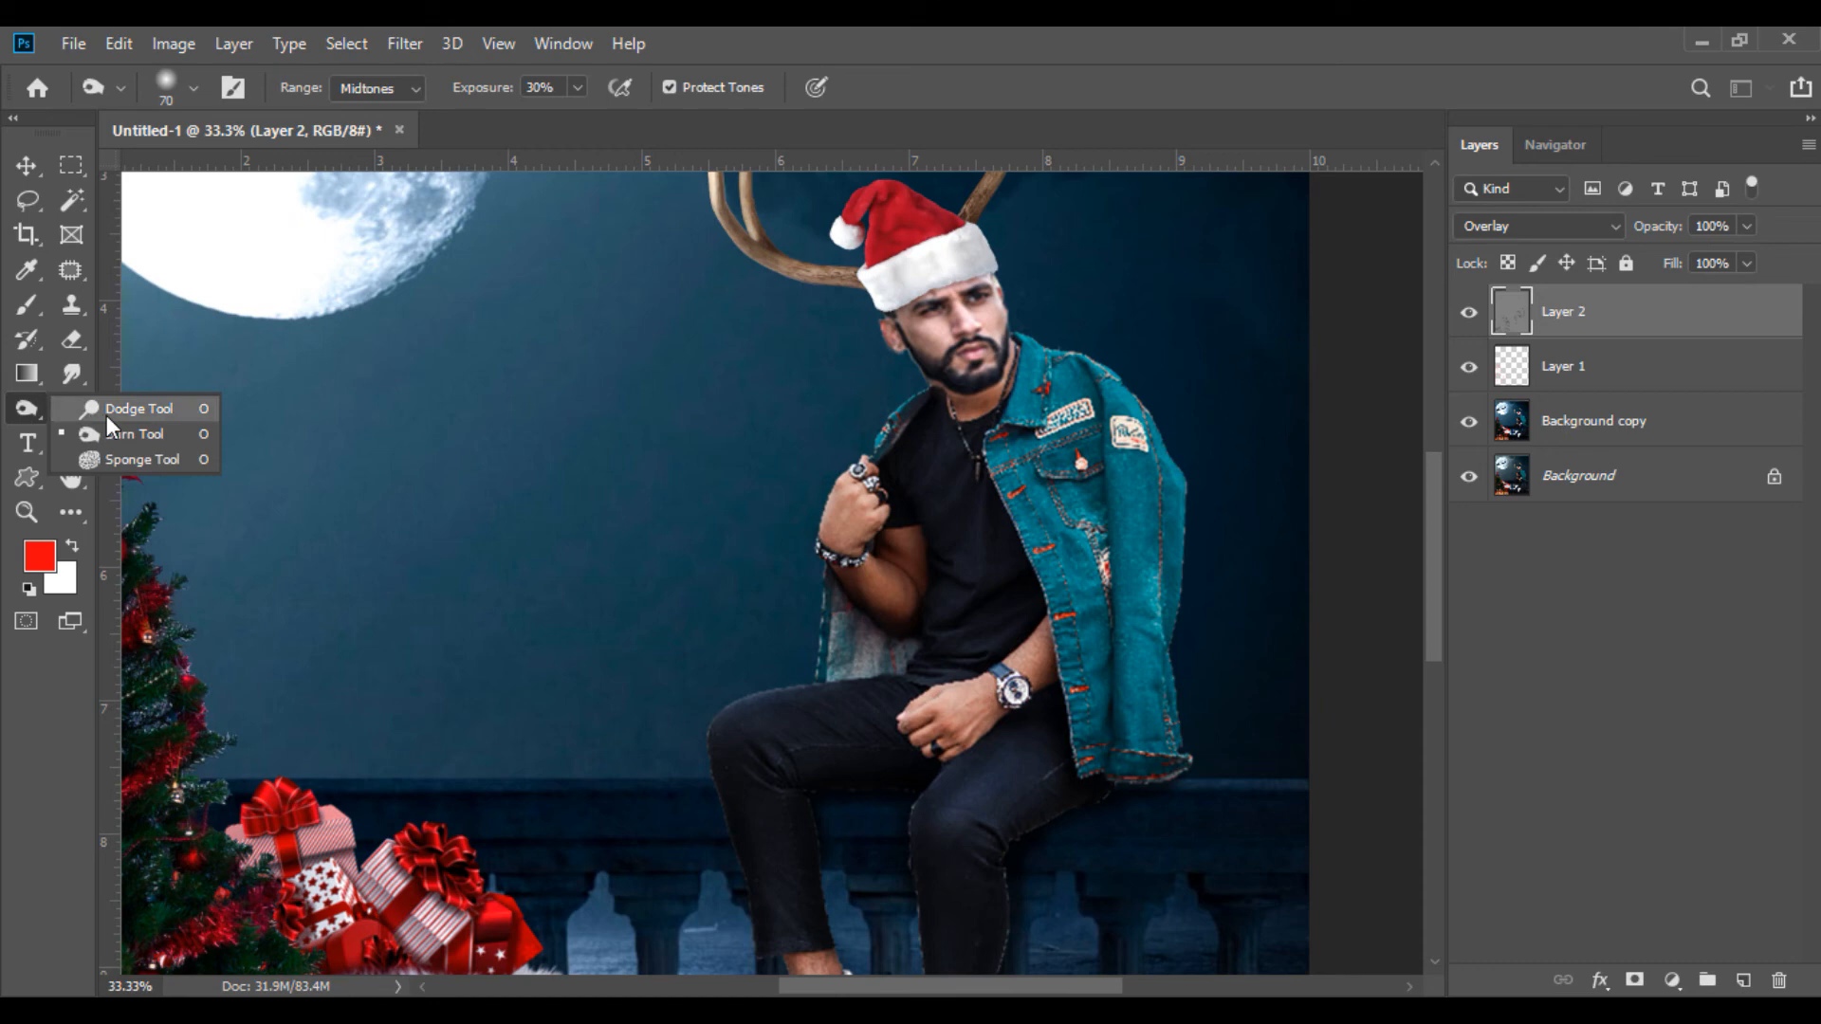
left_click(106, 414)
left_click_drag(1145, 692, 1148, 450)
left_click_drag(1011, 683, 1042, 645)
left_click_drag(905, 539, 883, 598)
left_click_drag(858, 503, 842, 538)
Enlarge the Dodge brush to 100 and lighten the man's legs, the gift bag's presents and the tree.
scroll(932, 475, "down", 5)
key("bracketright")
key("bracketright")
key("bracketright")
key("bracketright")
key("bracketright")
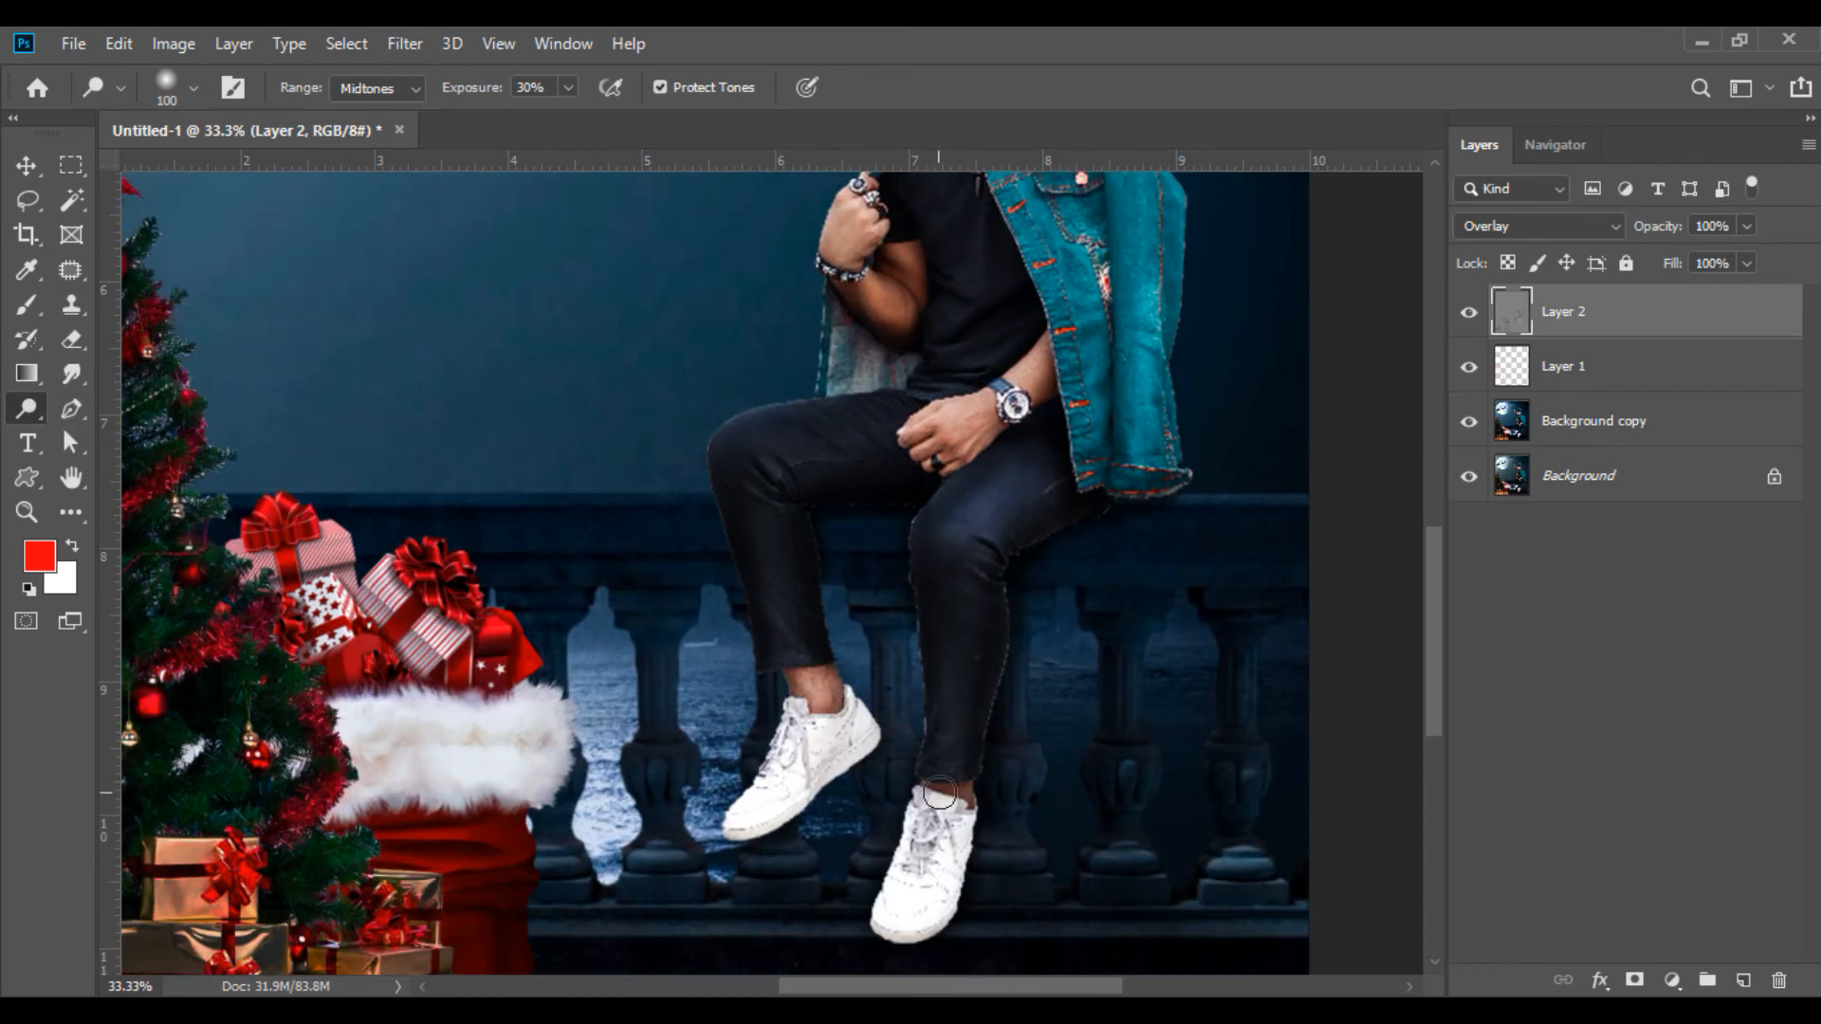
scroll(537, 527, "left", 5)
left_click_drag(664, 622, 610, 592)
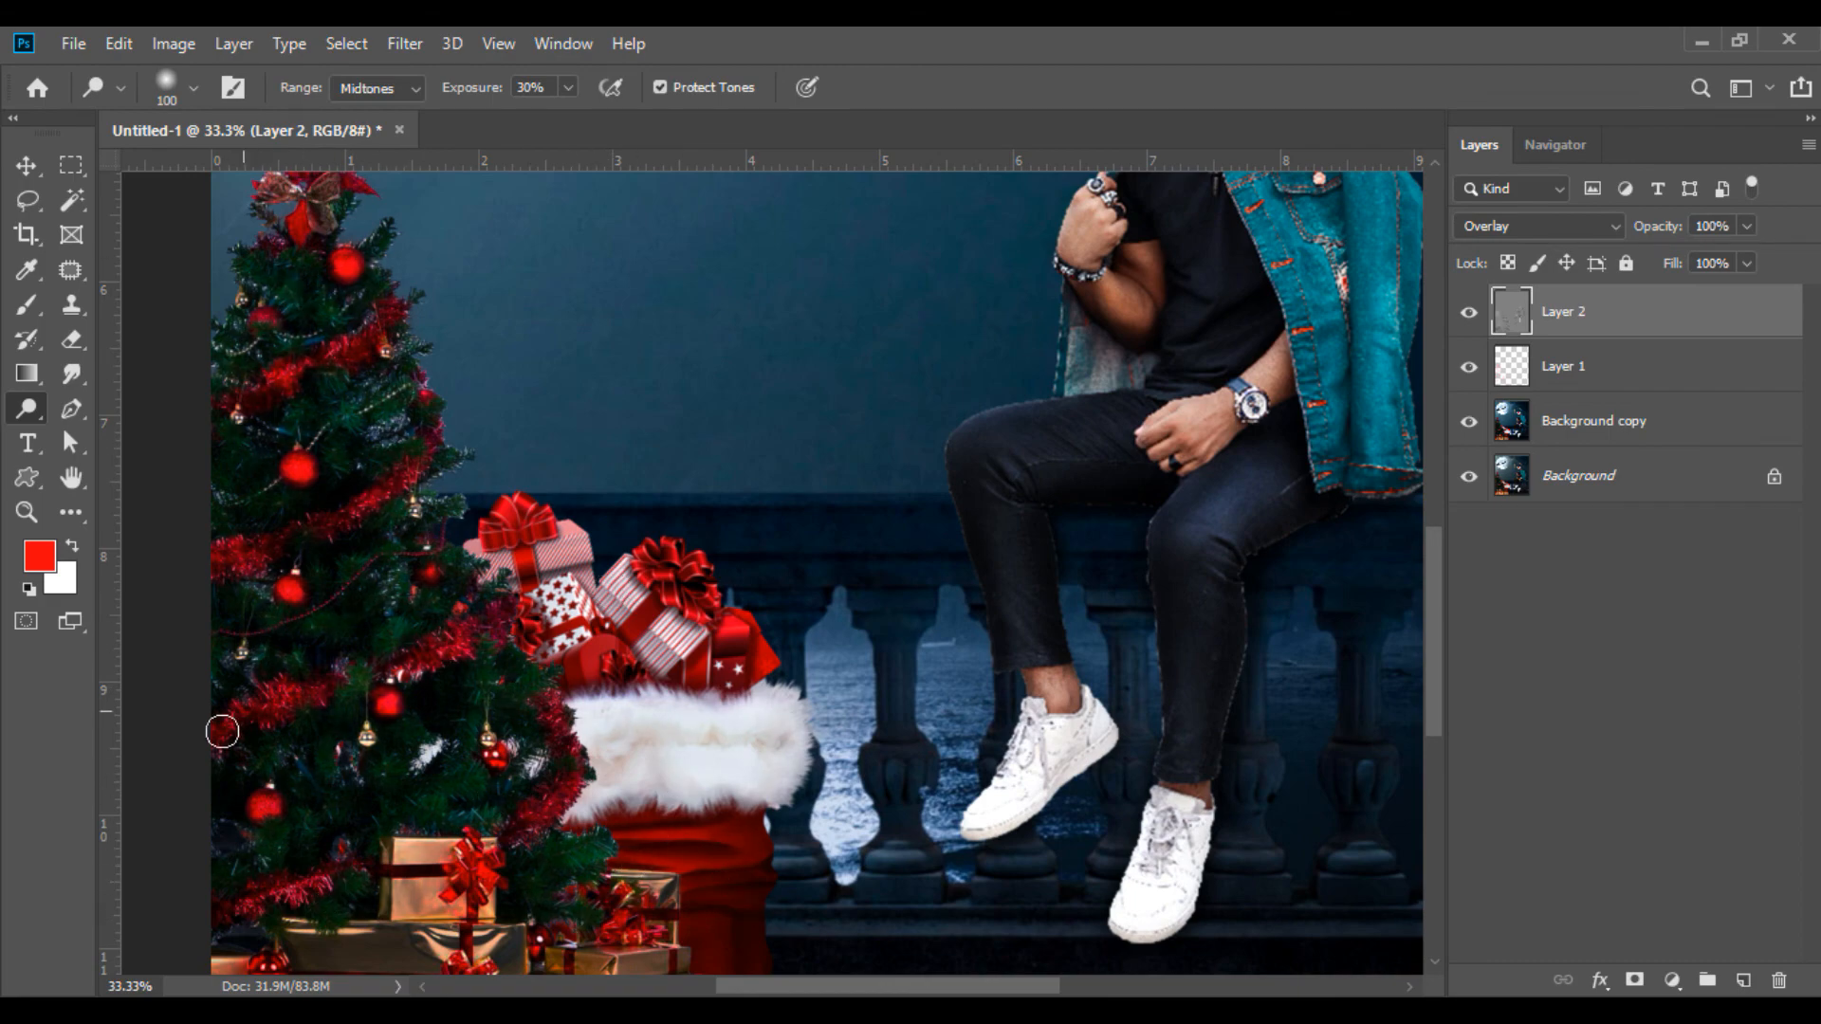
scroll(508, 538, "down", 3)
scroll(996, 436, "up", 3)
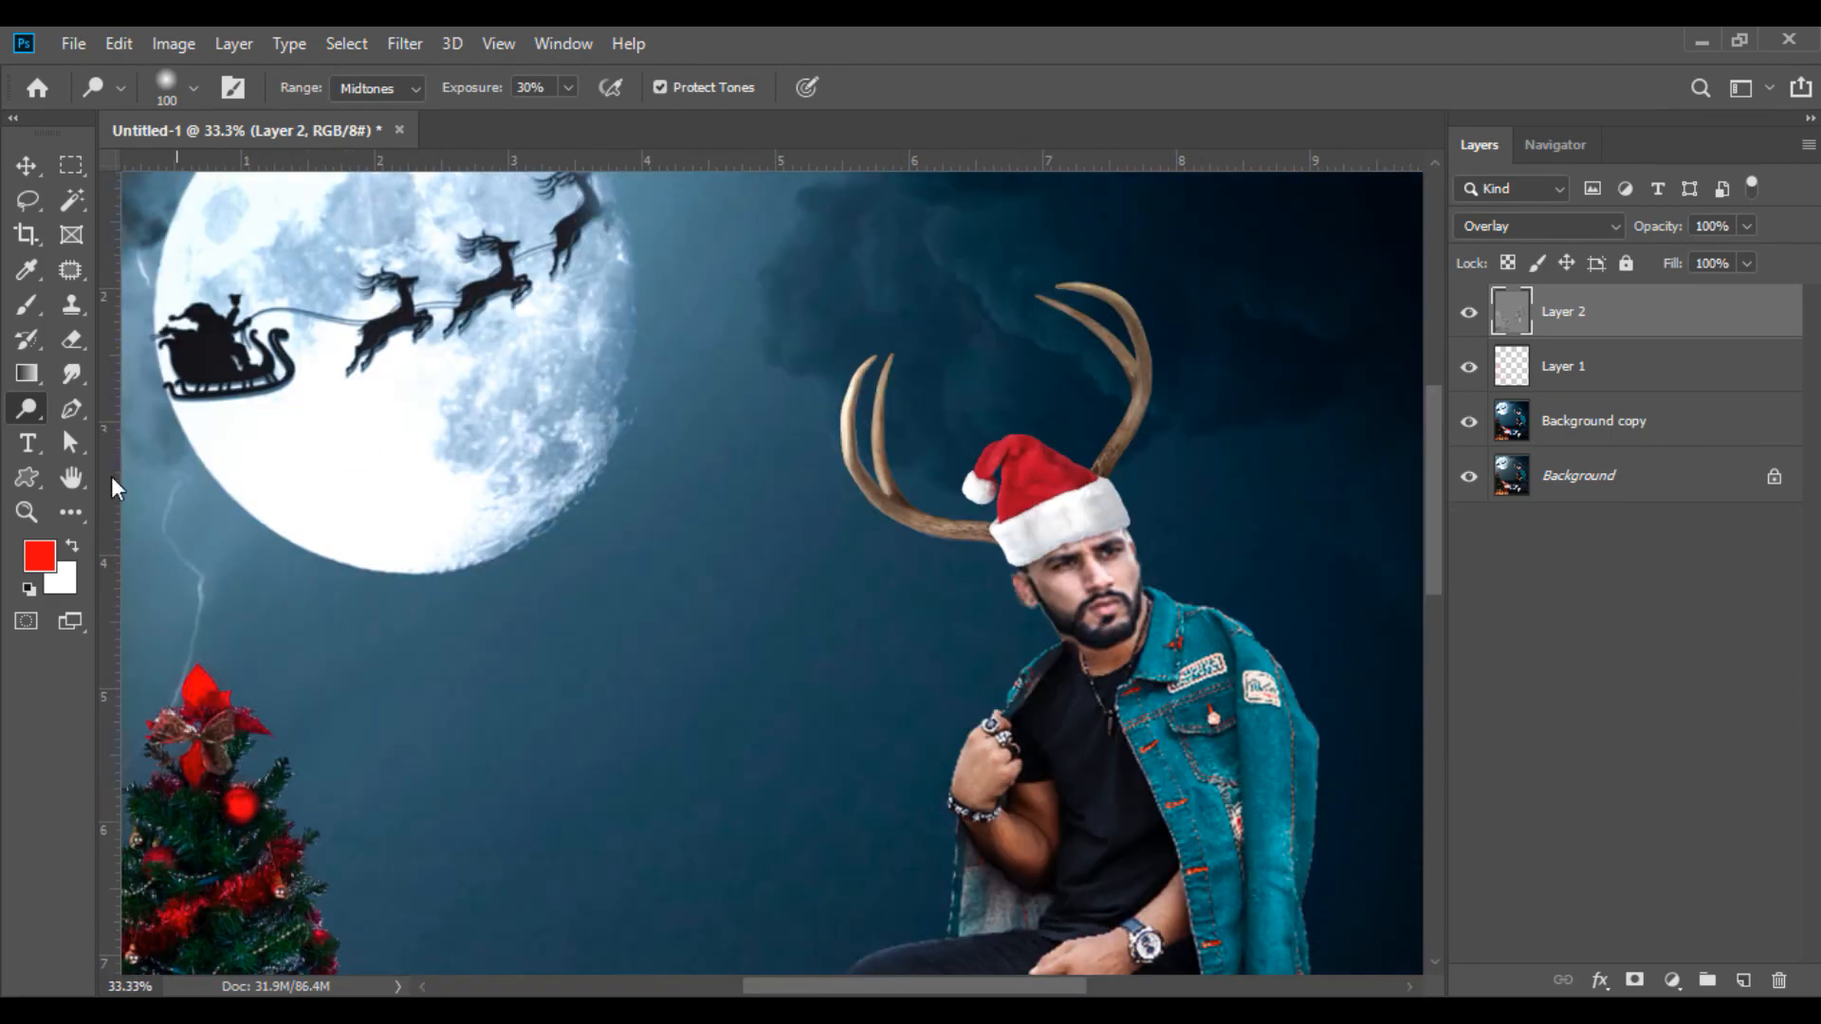
Darken both reindeer antlers with the Burn Tool.
right_click(26, 408)
left_click(106, 439)
mouse_move(1104, 467)
left_mouse_down()
mouse_move(1138, 387)
mouse_move(1093, 294)
left_mouse_up()
left_click_drag(882, 375, 982, 531)
scroll(849, 371, "down", 3)
left_click(26, 166)
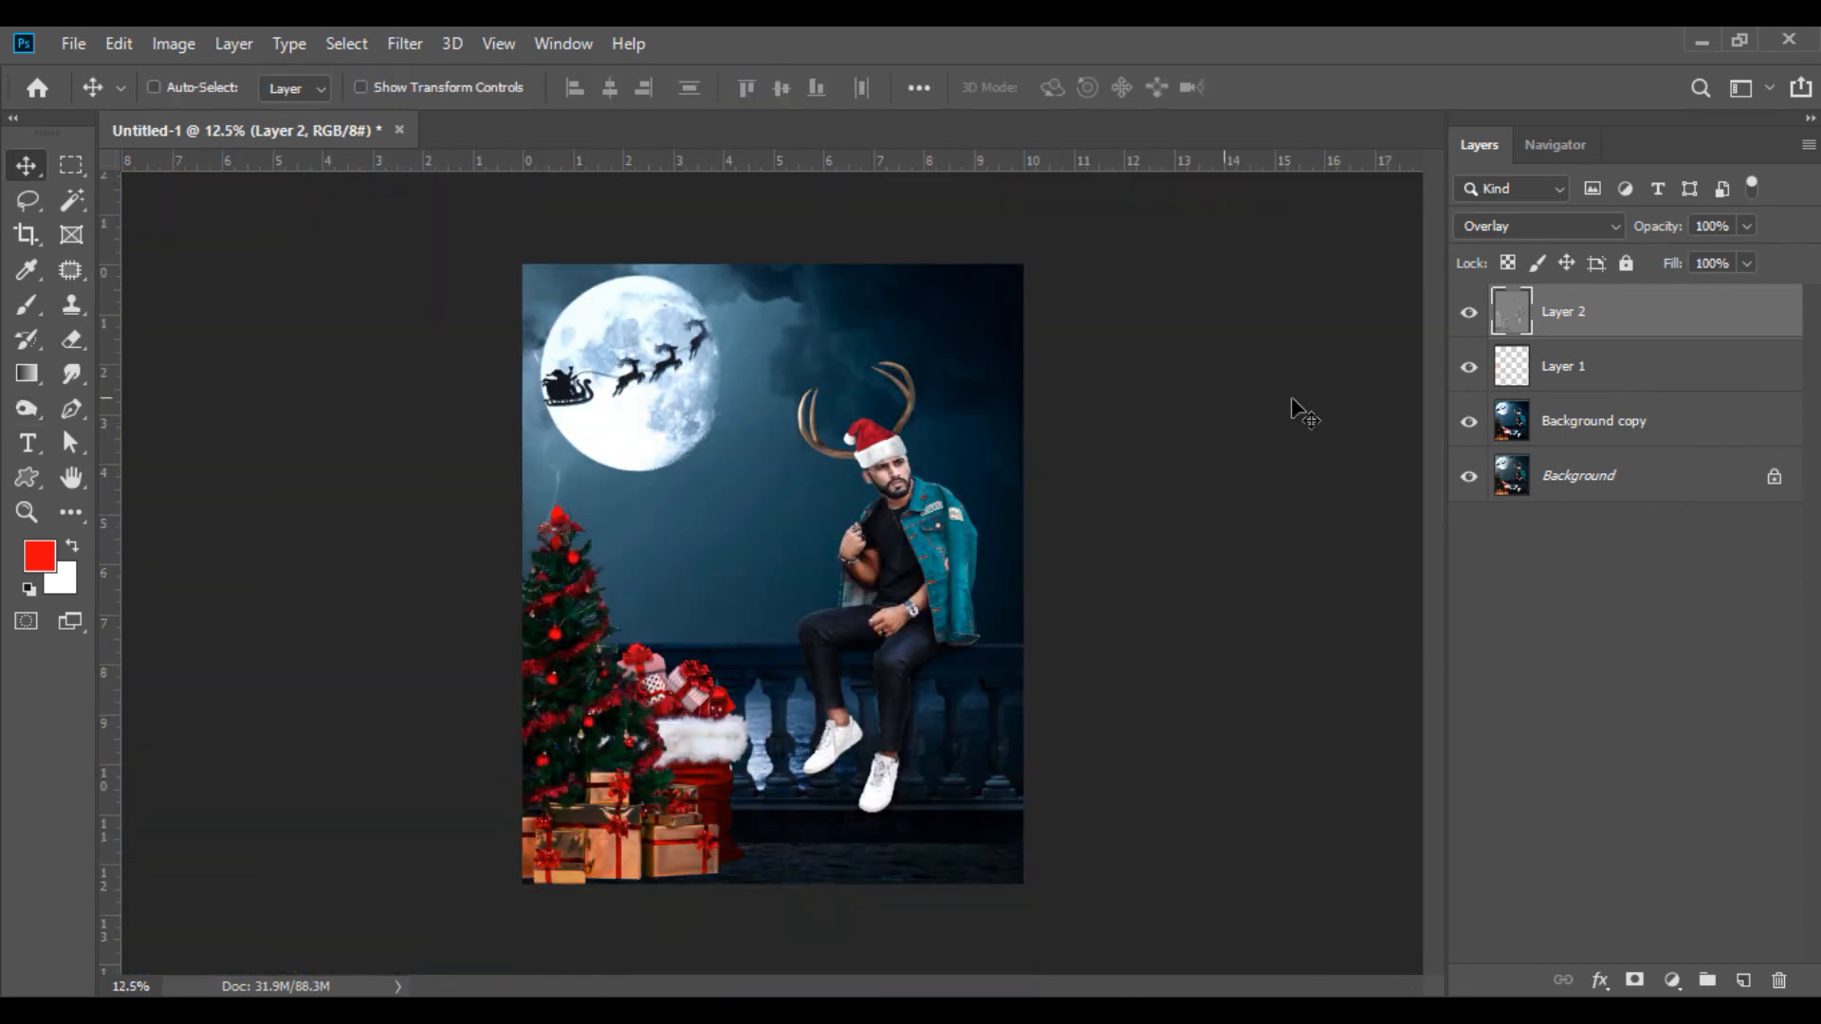
Merge all visible layers and duplicate the merged Background layer.
right_click(1572, 313)
left_click(1276, 839)
left_click_drag(1585, 311, 1741, 982)
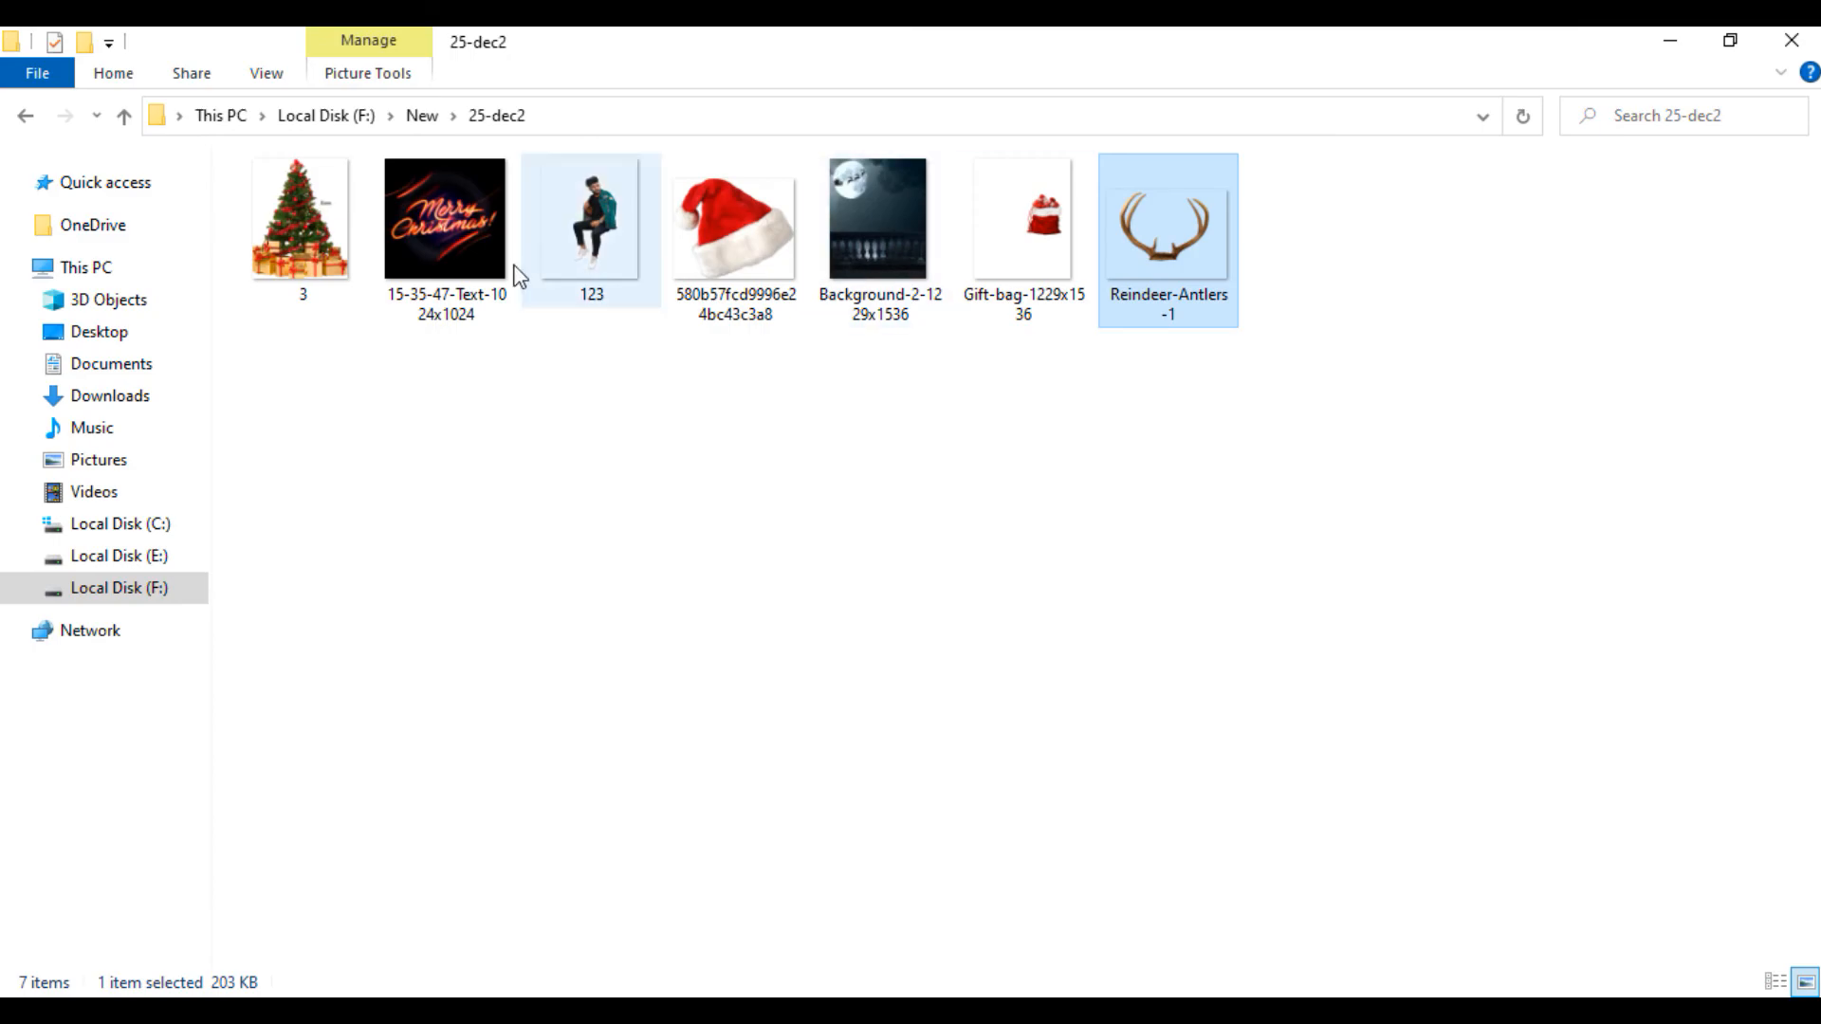
Open the 15-35-47-Text-1024x1024 image and bring it into the composite as a smart object between the tree and the man.
left_click_drag(446, 237, 778, 133)
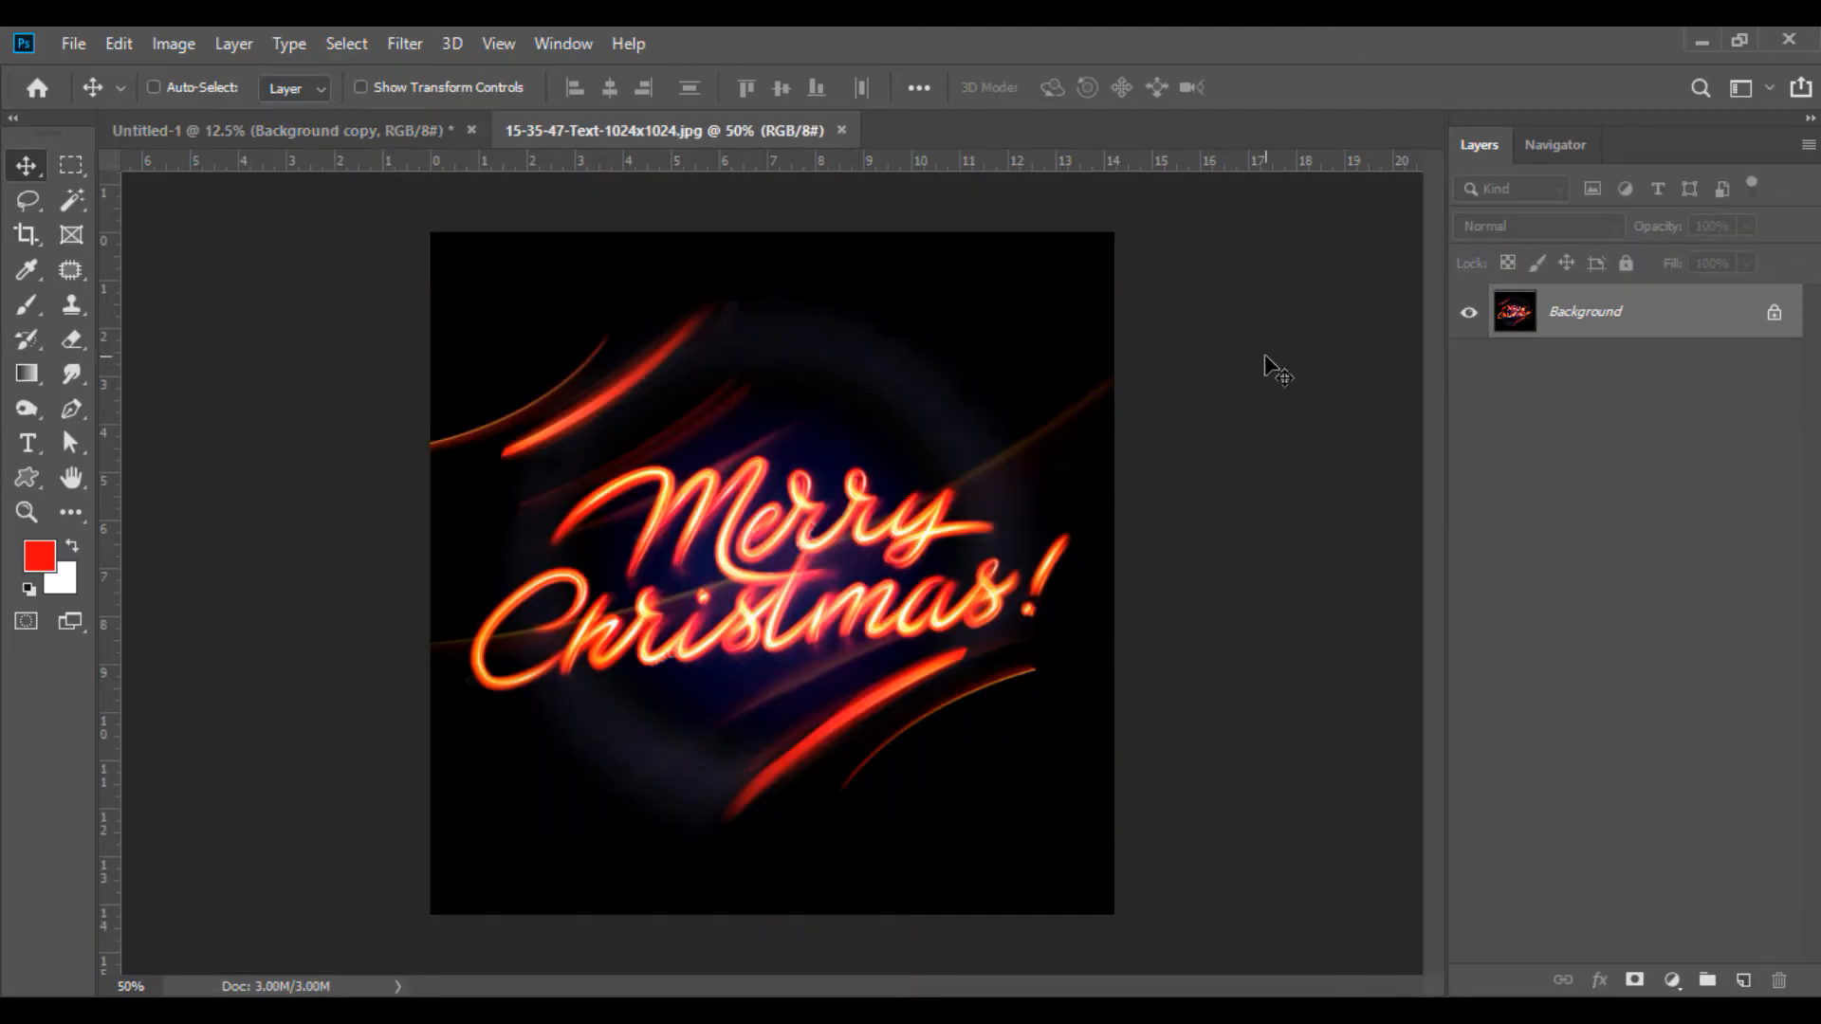
right_click(1581, 316)
left_click(1659, 497)
left_click_drag(801, 542, 713, 550)
Set the Merry Christmas text layer's blend mode to Screen and scale it to 30% in width and height.
left_click(1527, 225)
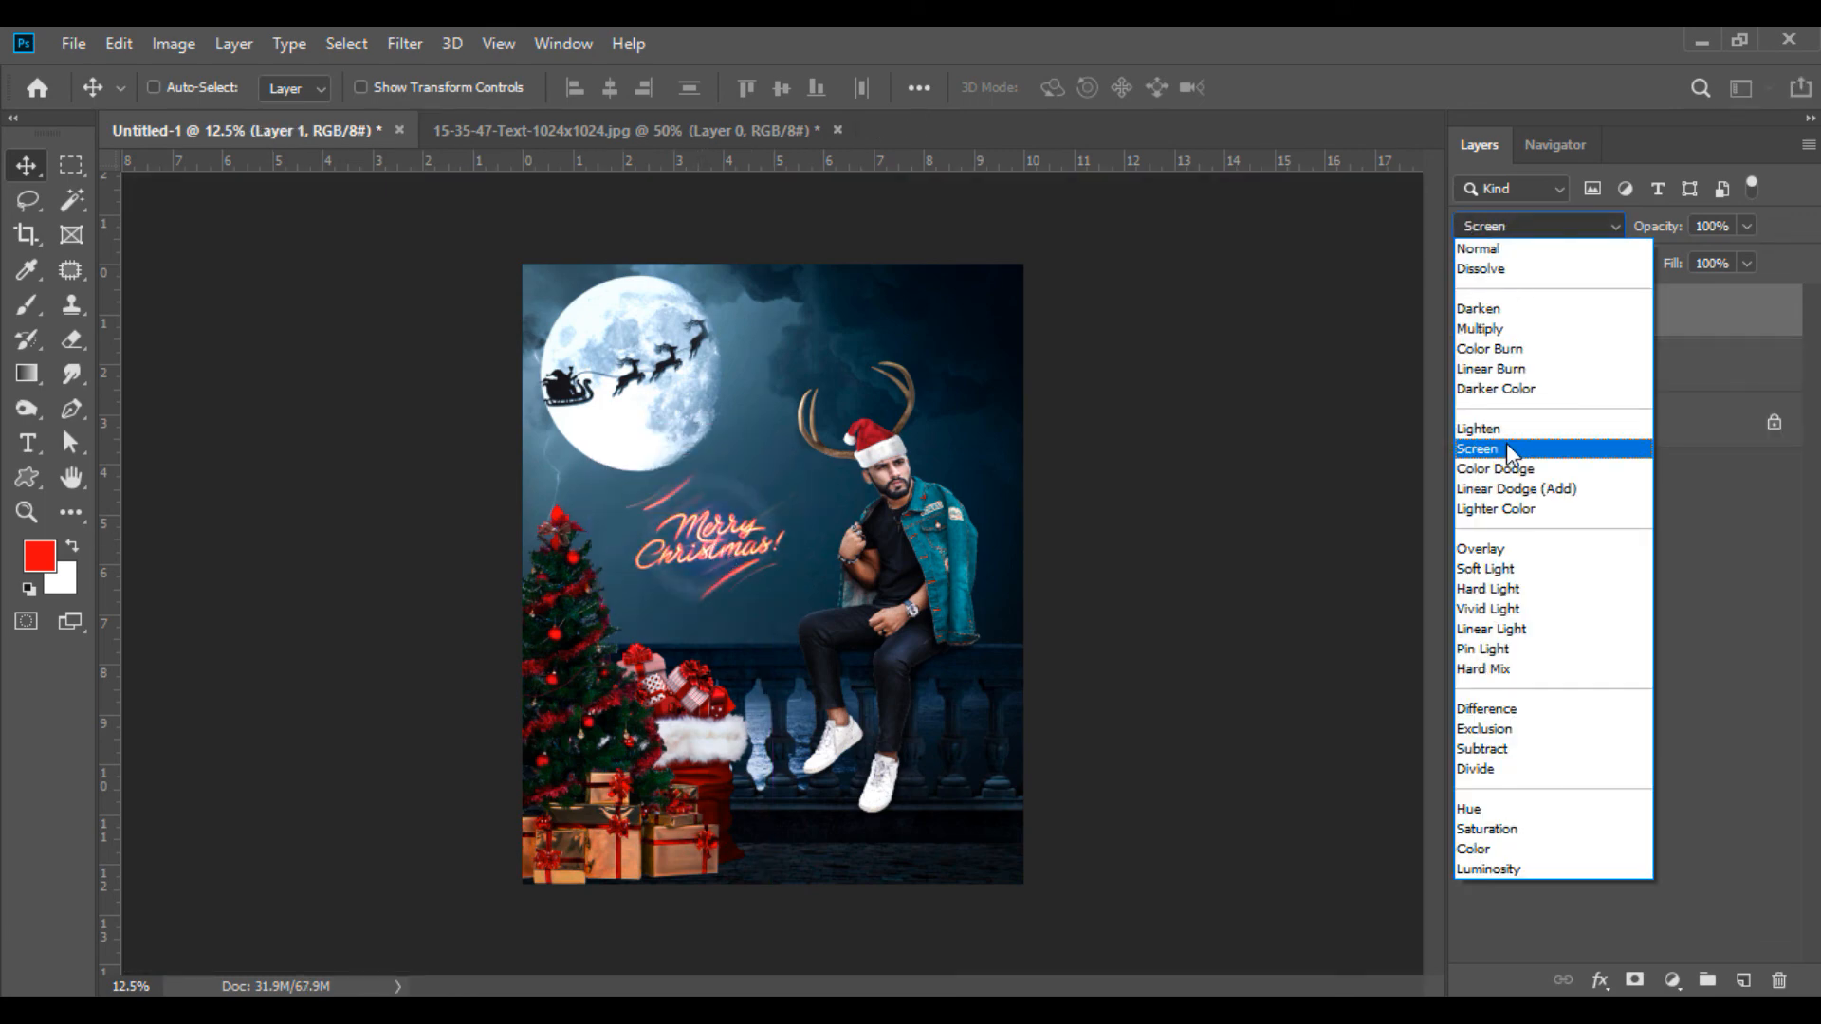
left_click(1499, 447)
left_click(119, 43)
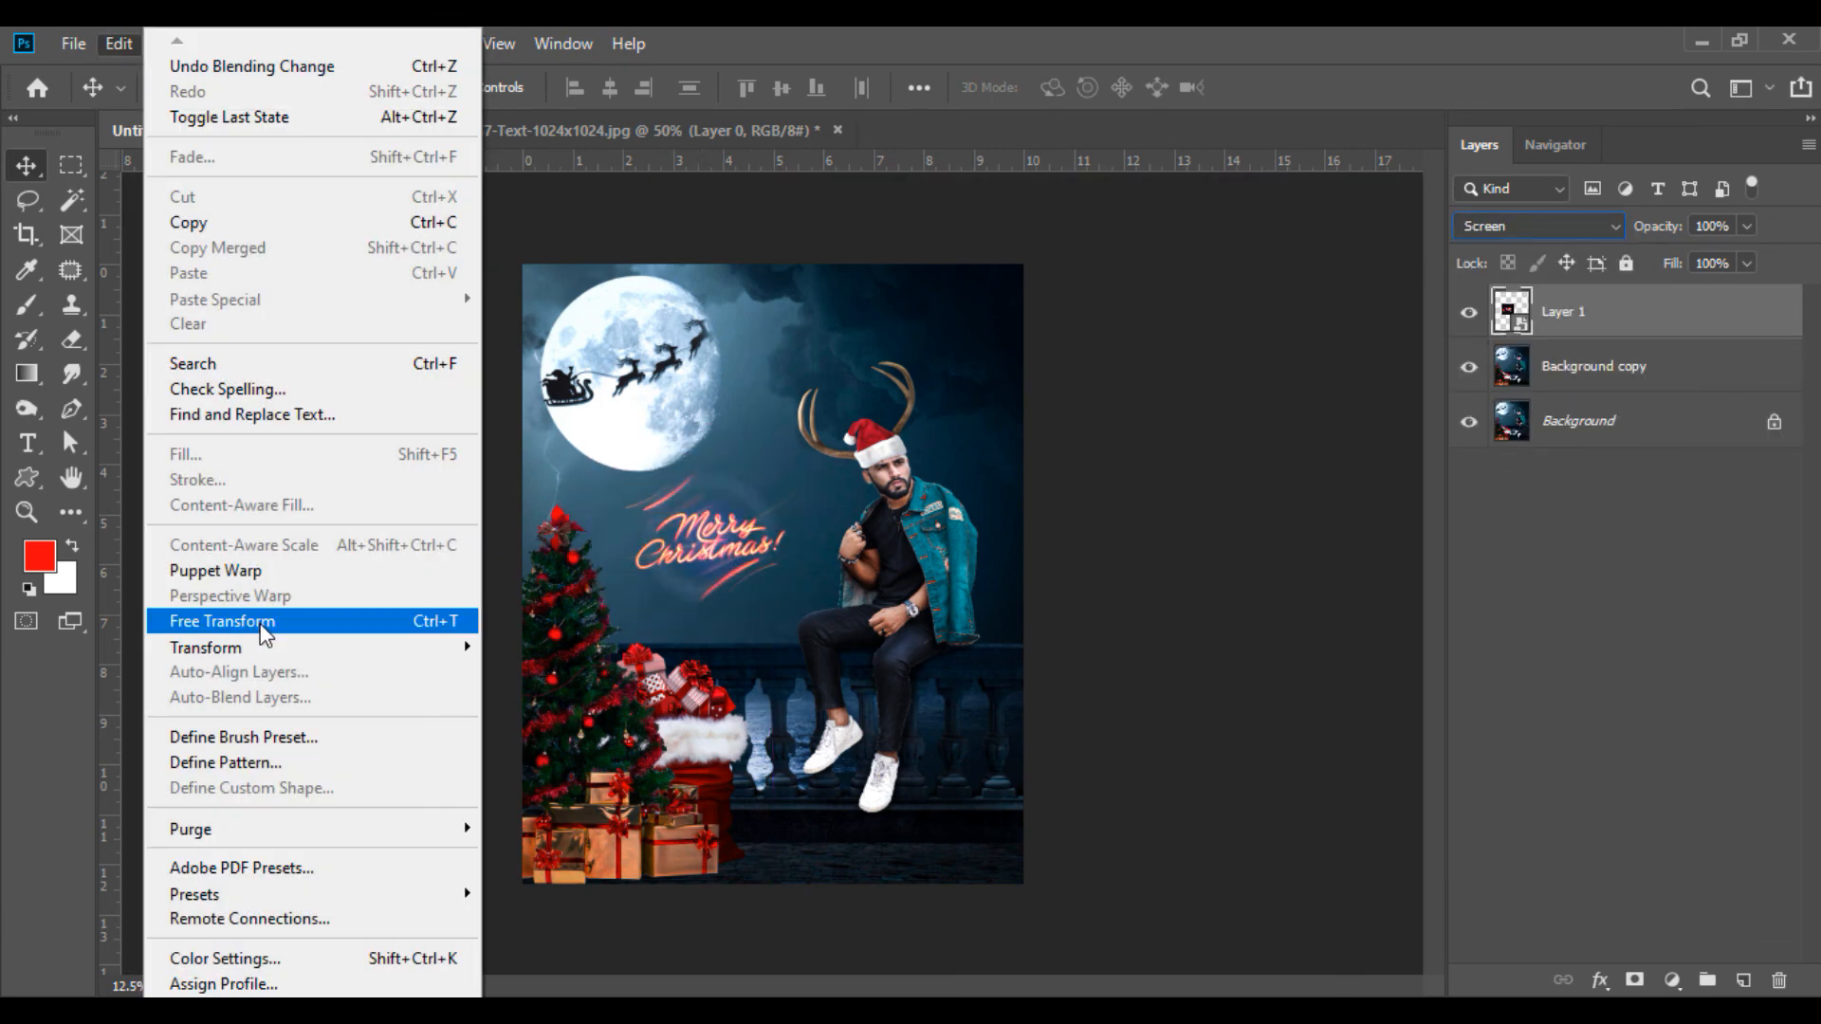
left_click(265, 618)
left_click_drag(598, 90, 609, 88)
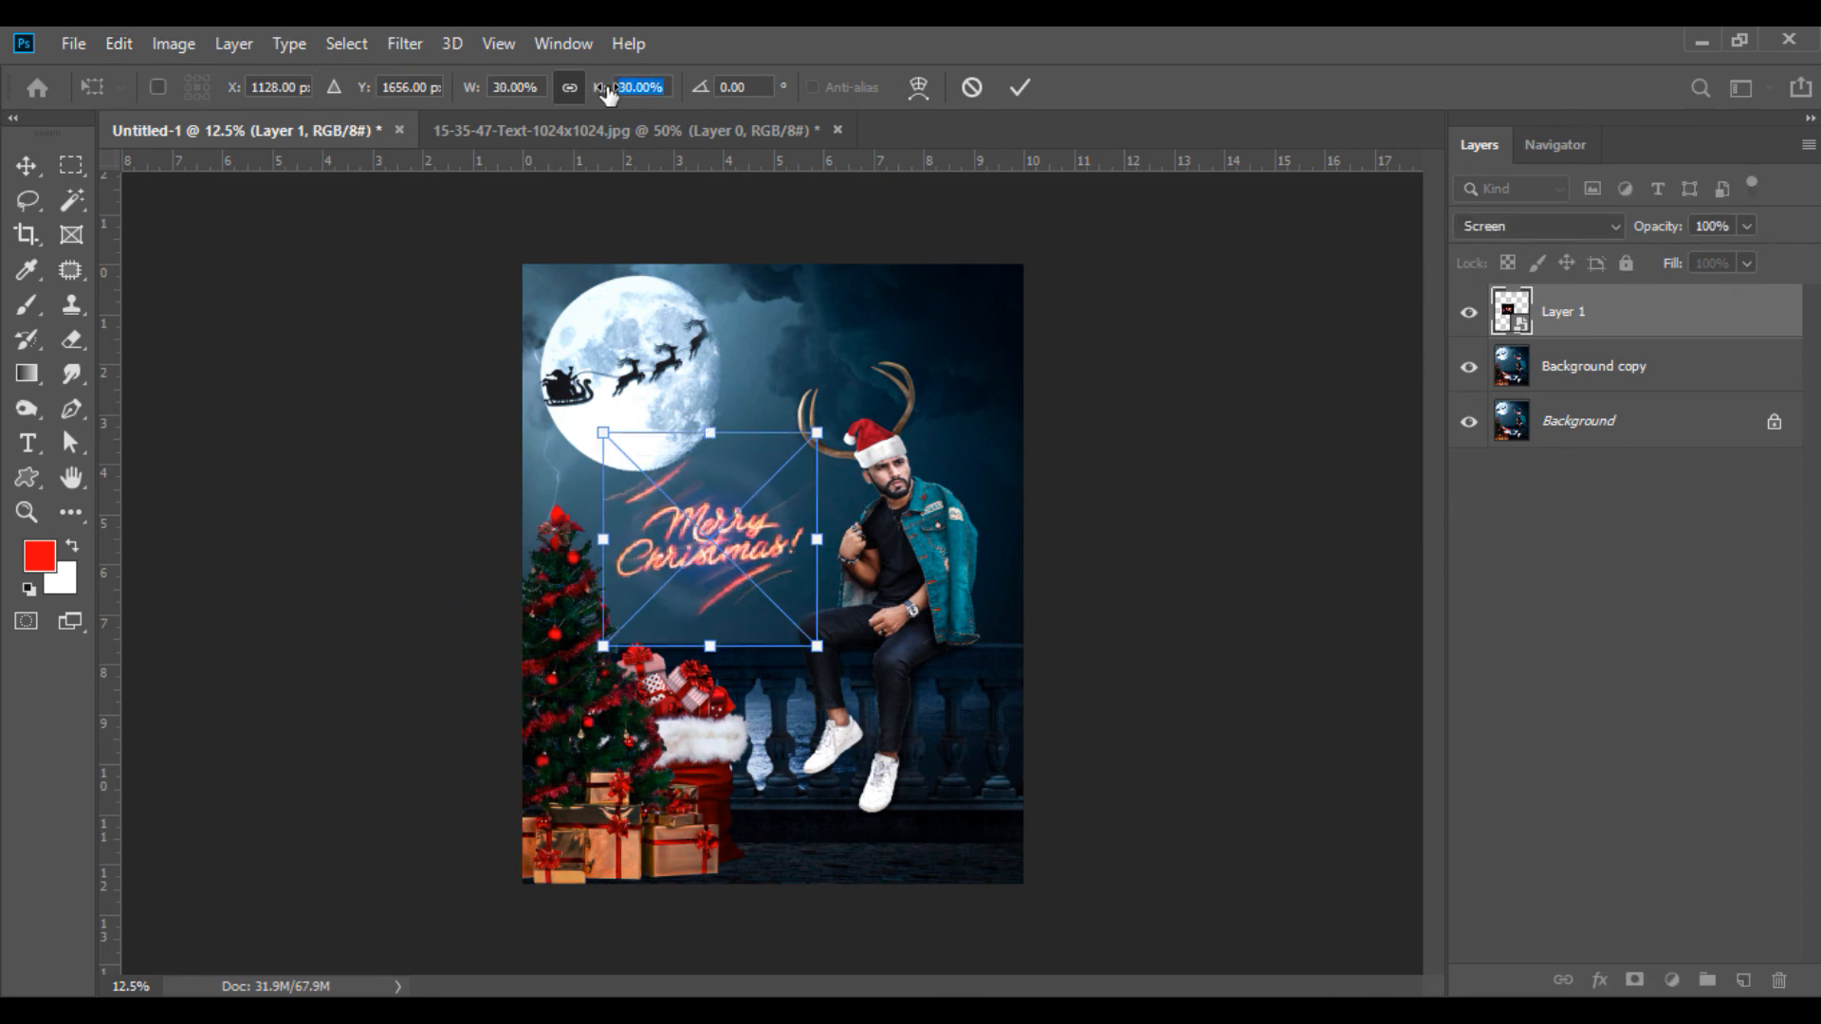
left_click(28, 173)
left_click_drag(756, 570, 756, 581)
Merge all visible layers and close the Merry Christmas text document without saving its changes.
right_click(1579, 327)
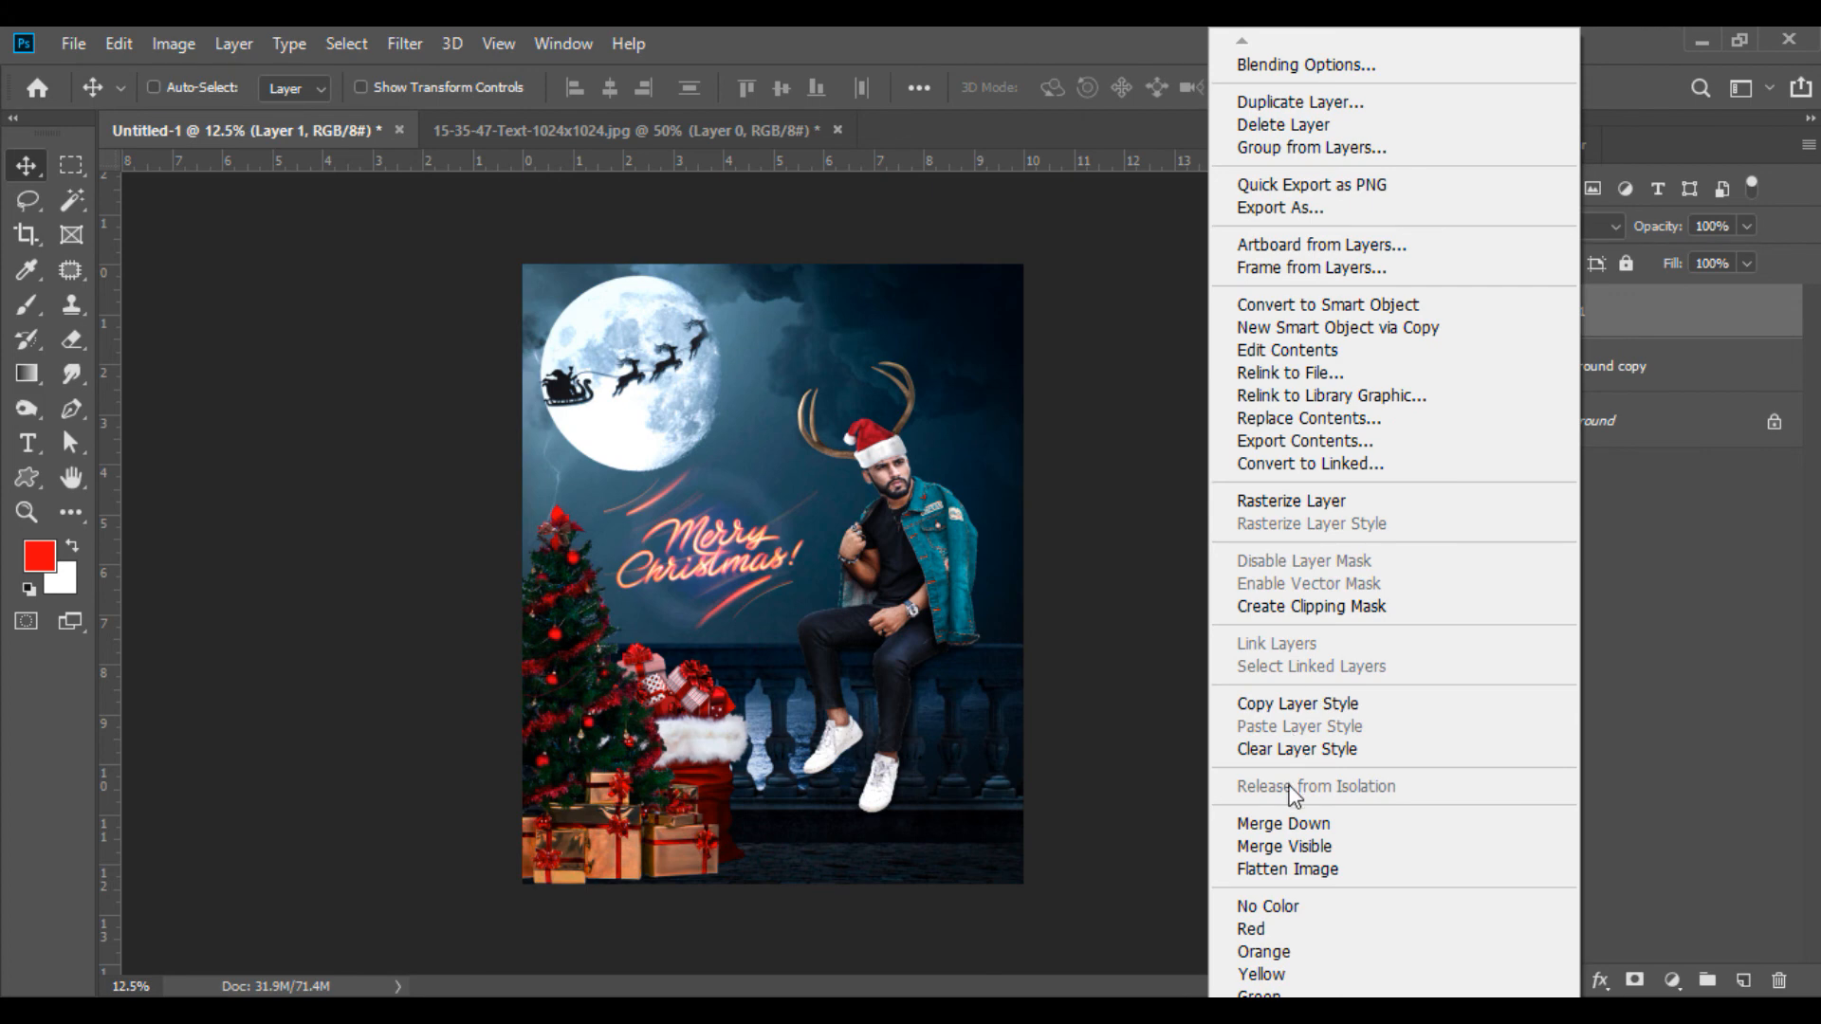
left_click(1413, 845)
left_click(779, 130)
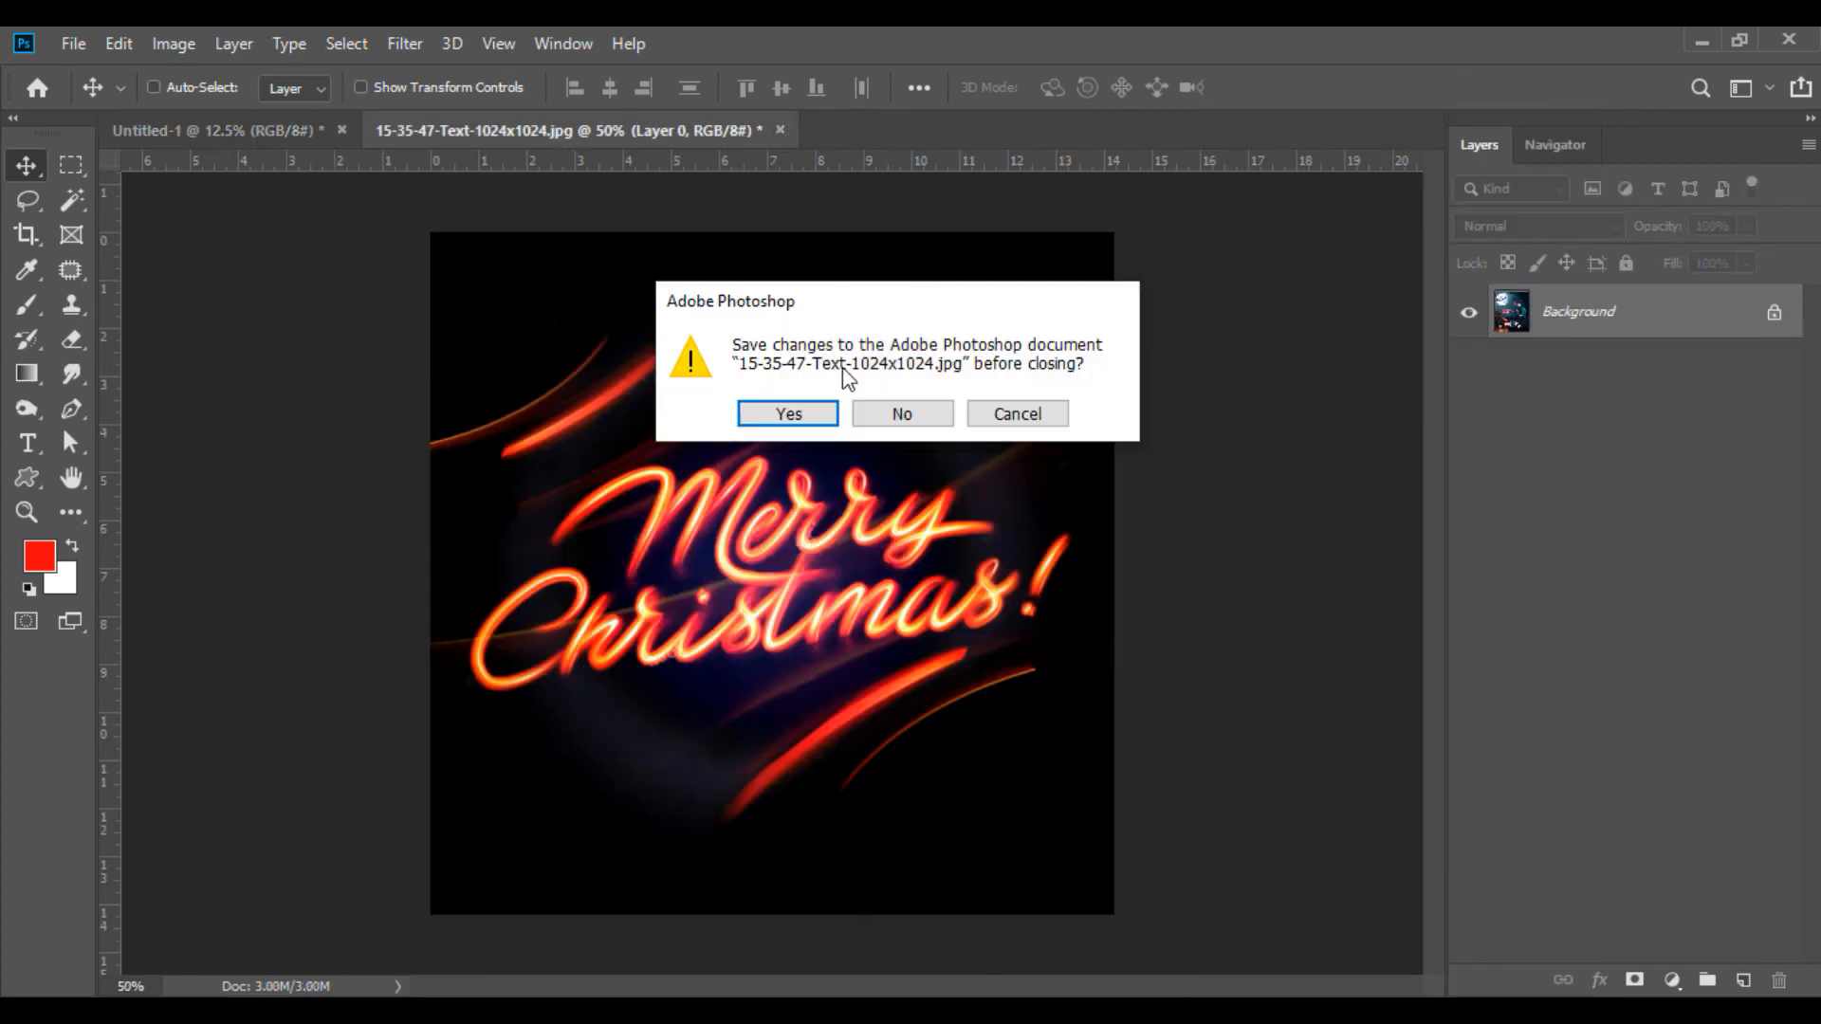
left_click(882, 416)
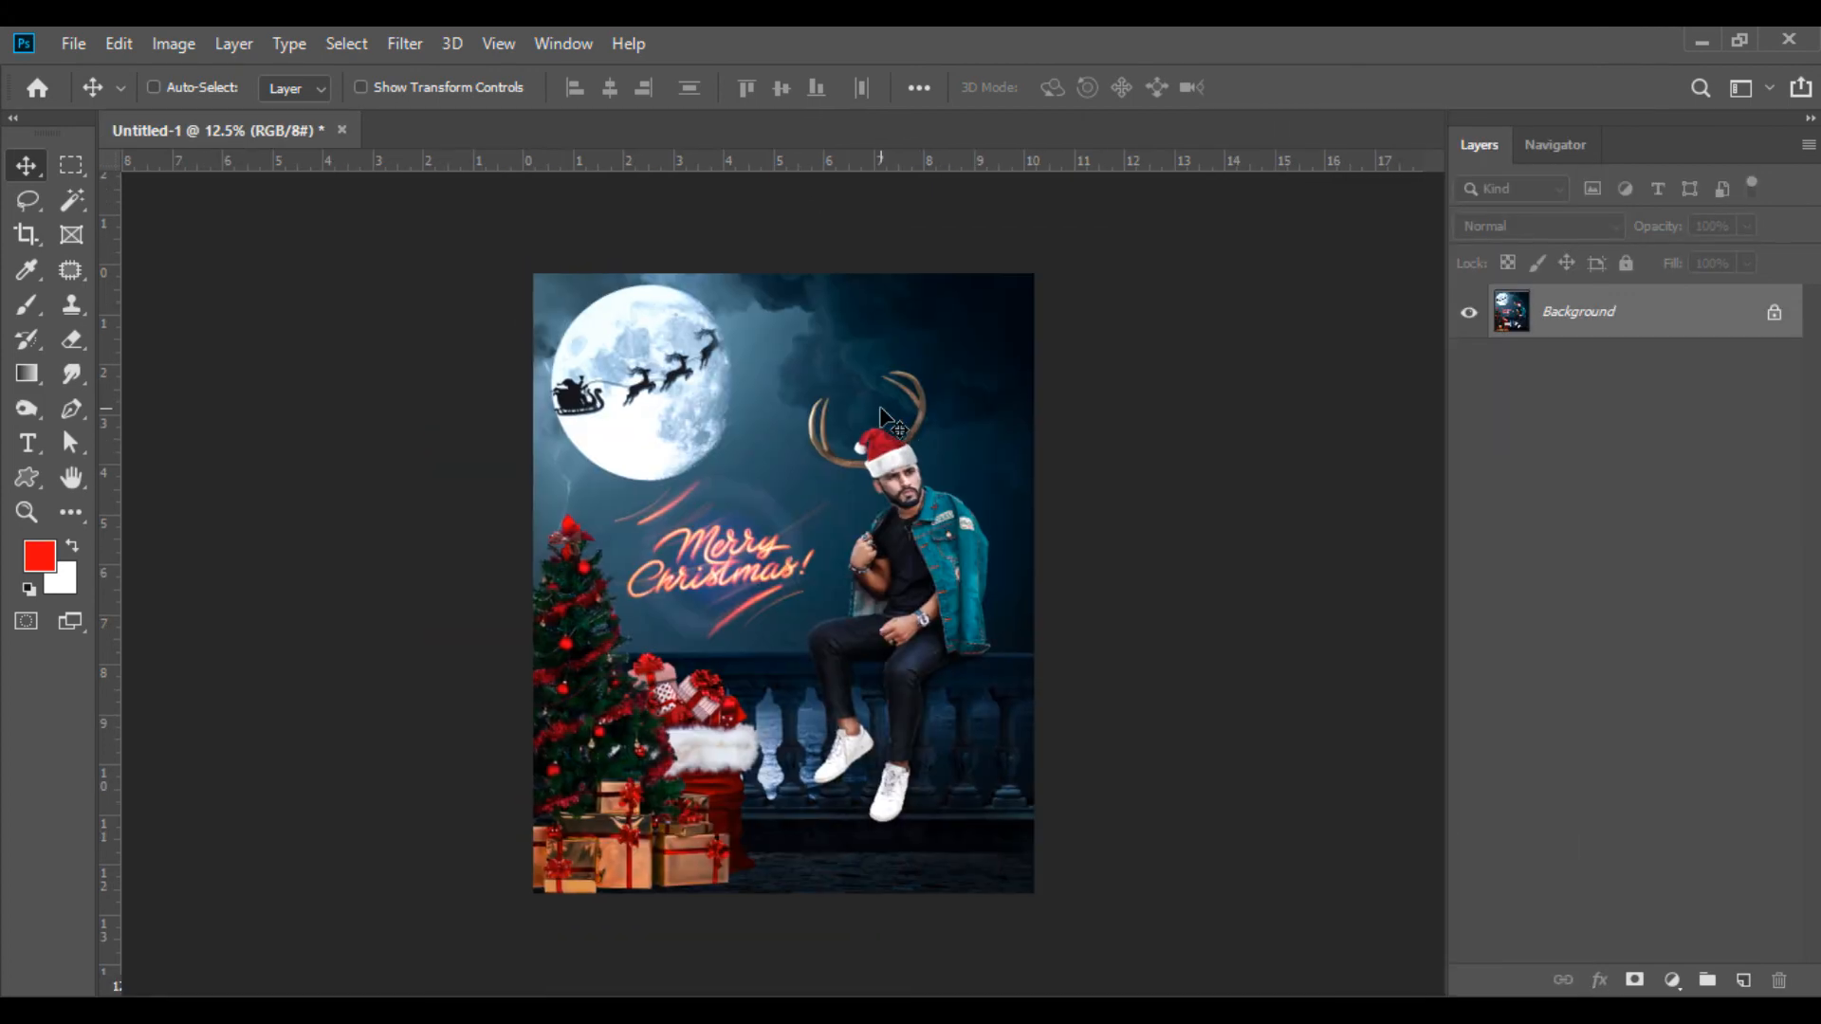
Show the finished Christmas composite in full-screen mode.
key("f")
key("f")
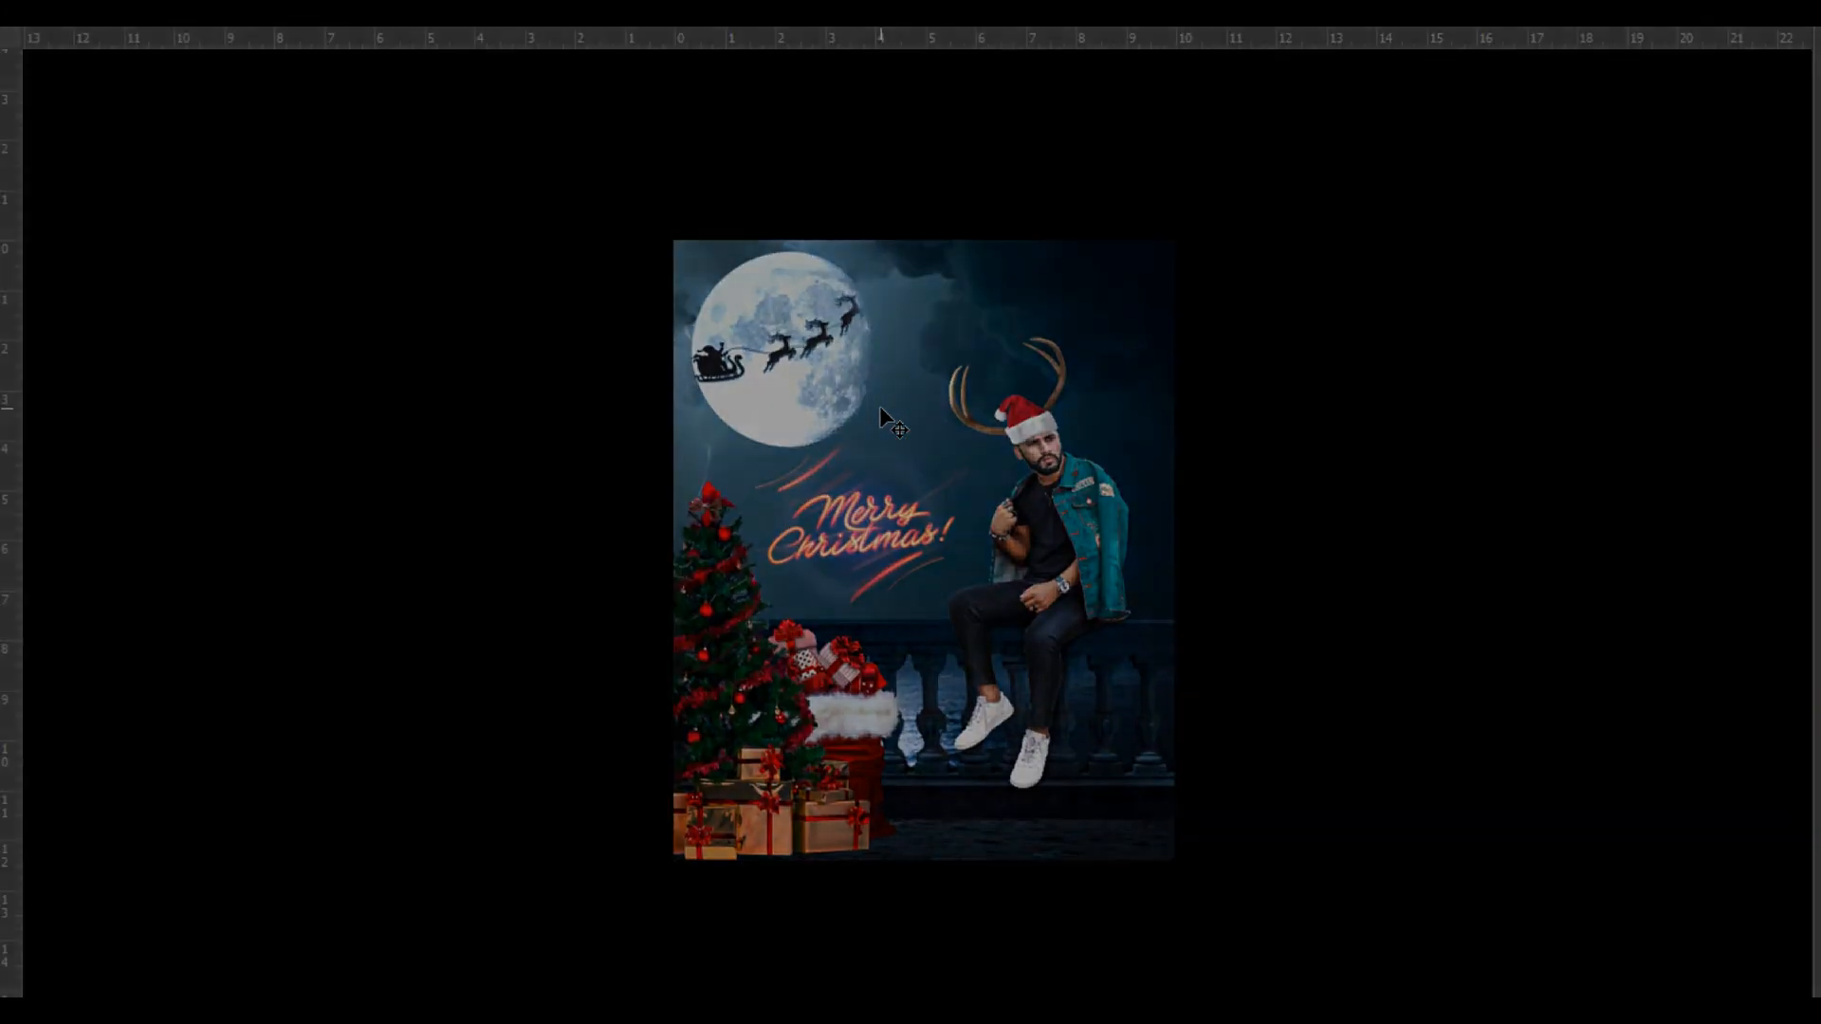